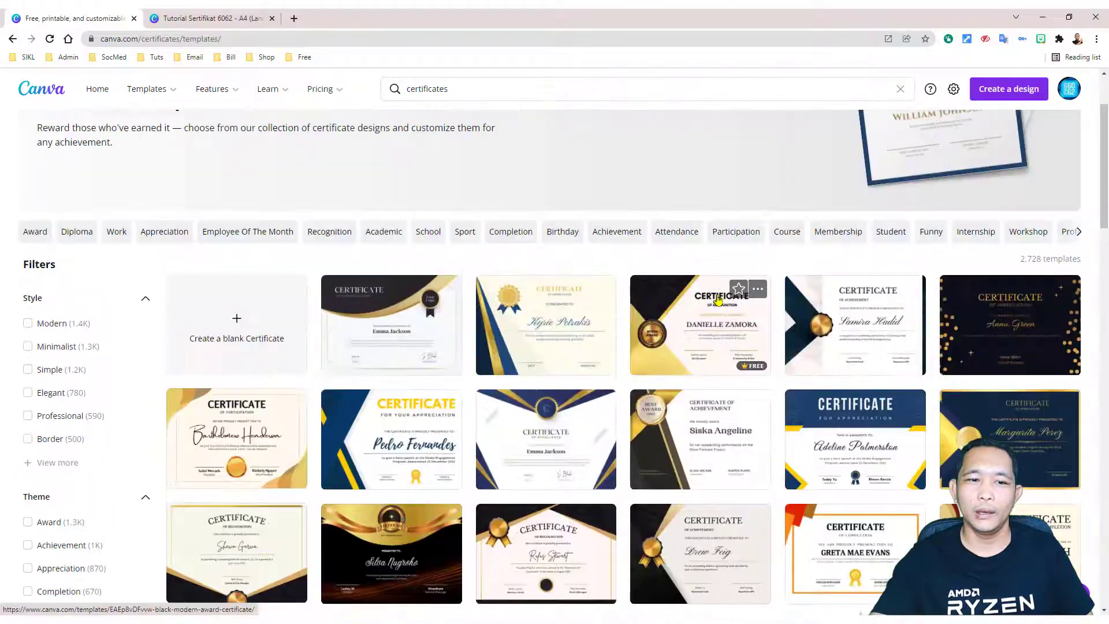
# Step: Open the black-gold certificate template and start customizing an editable copy
pyautogui.scroll(-2, 716, 291)
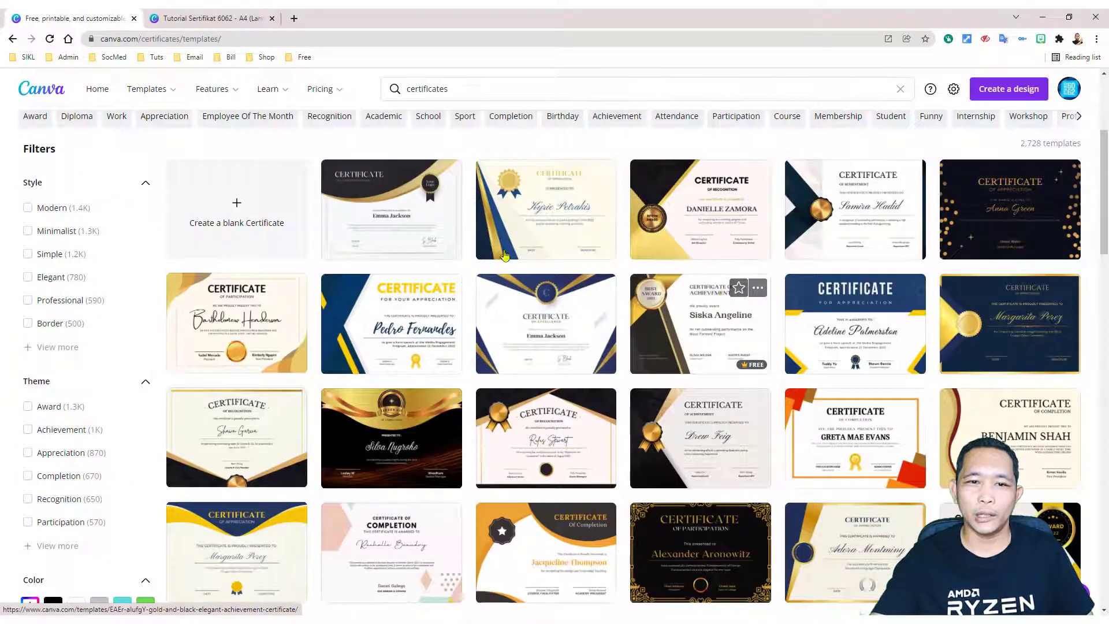
pyautogui.click(372, 196)
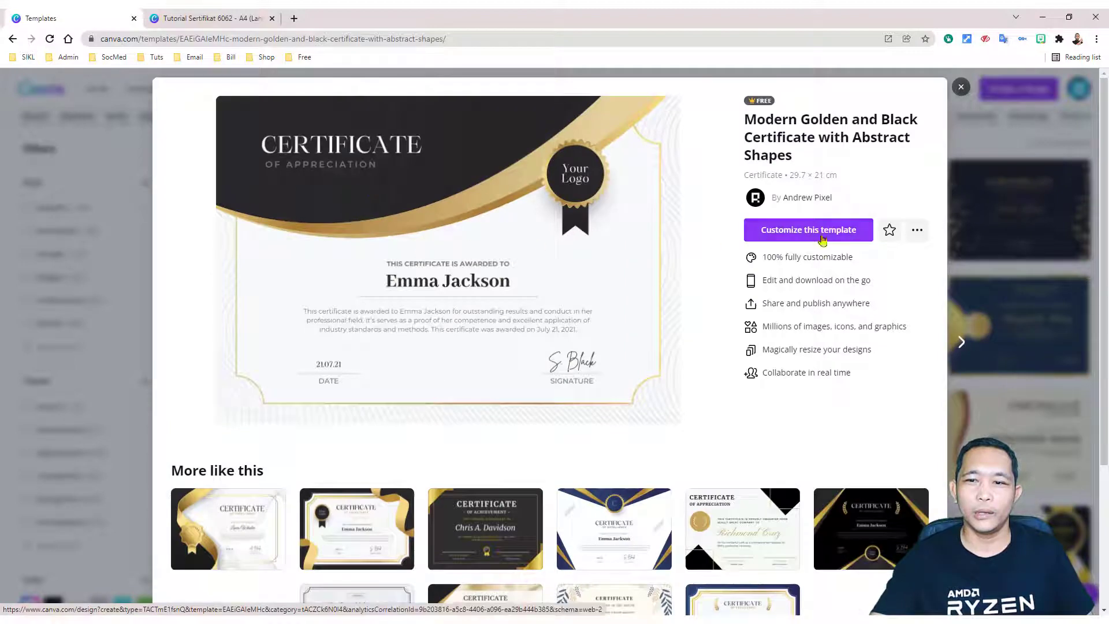
pyautogui.click(823, 238)
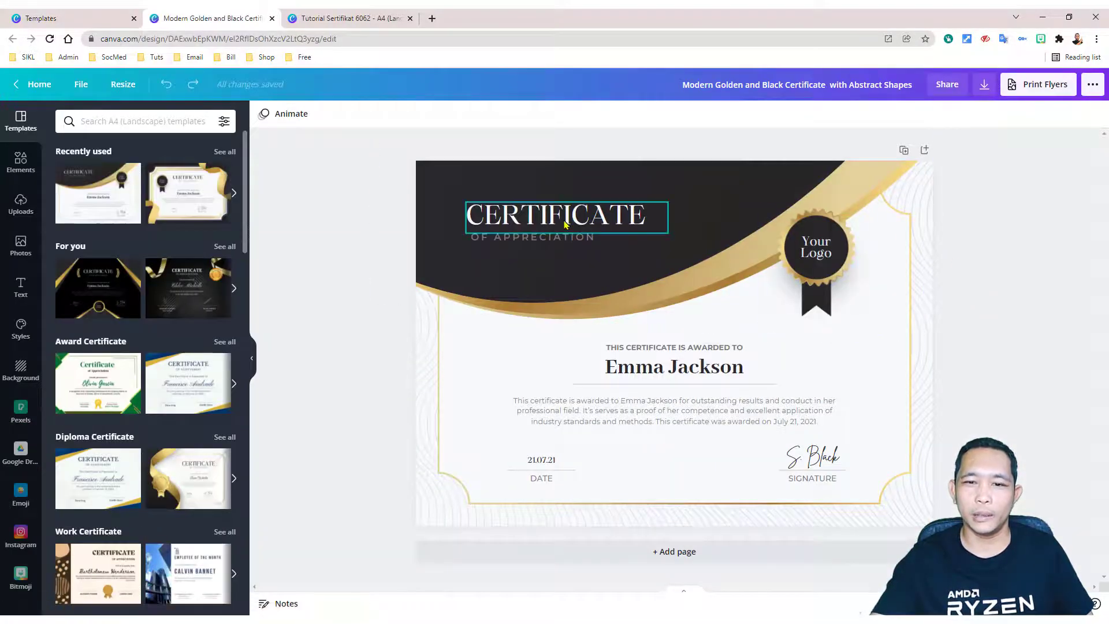
# Step: Inspect the title, subtitle, logo, awarded line and name texts, then view Tutorial Sertifikat 6062
pyautogui.doubleClick(565, 225)
pyautogui.click(520, 237)
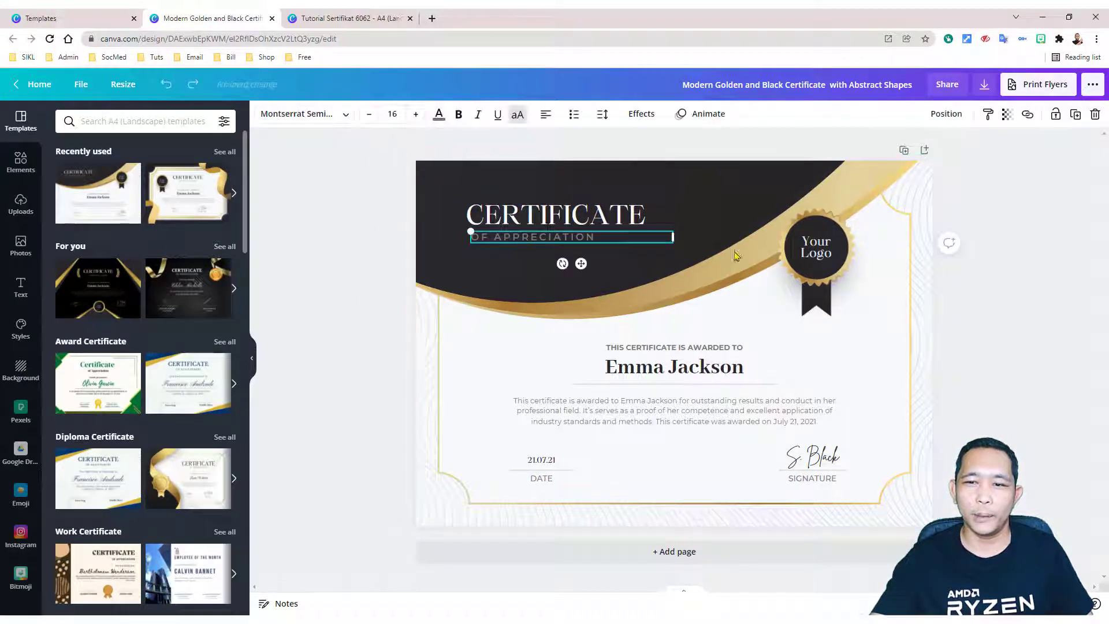
pyautogui.click(815, 249)
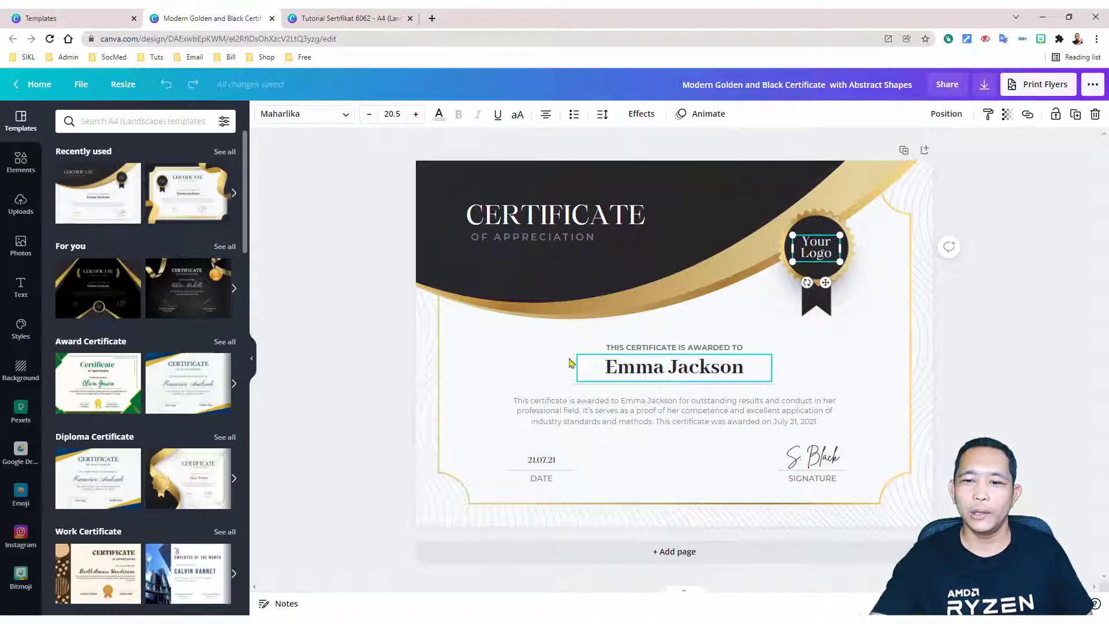
pyautogui.click(641, 347)
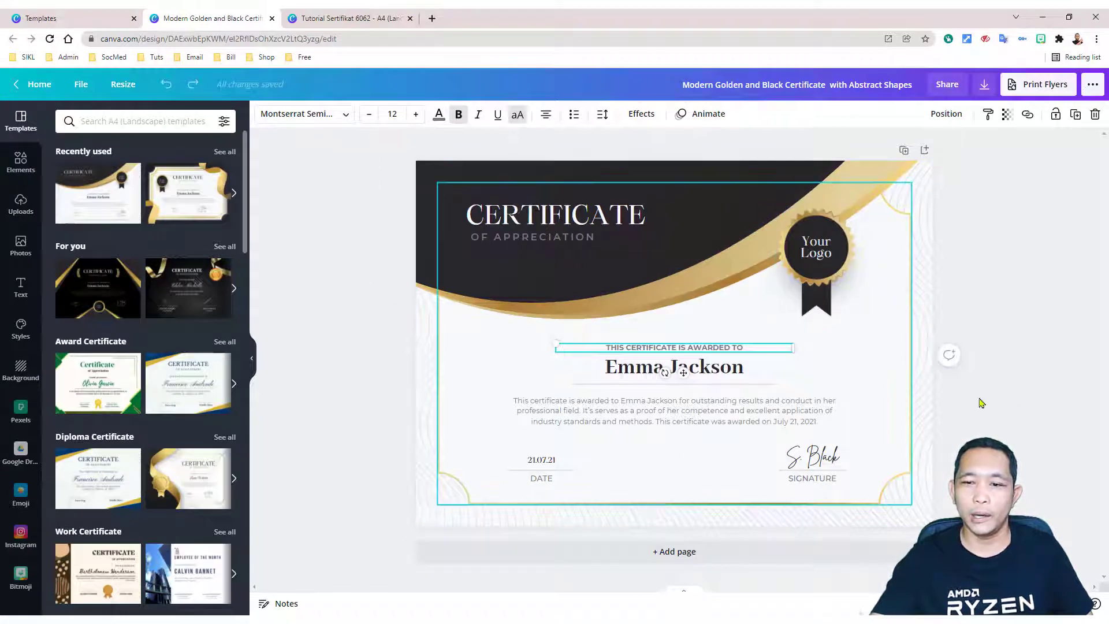
pyautogui.click(1049, 421)
pyautogui.click(696, 370)
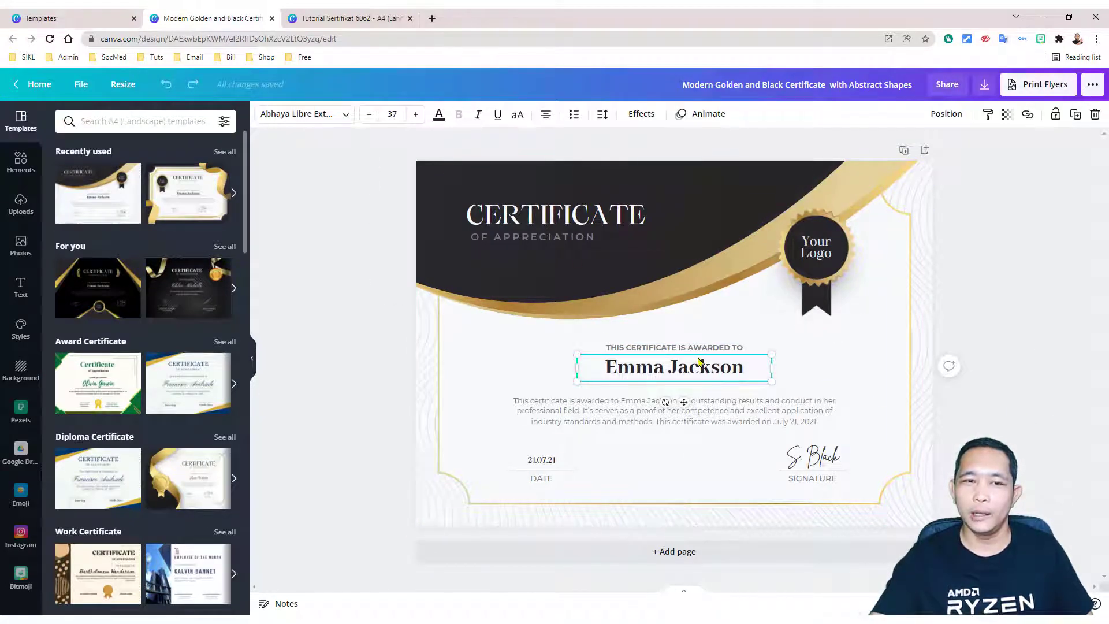
pyautogui.click(354, 17)
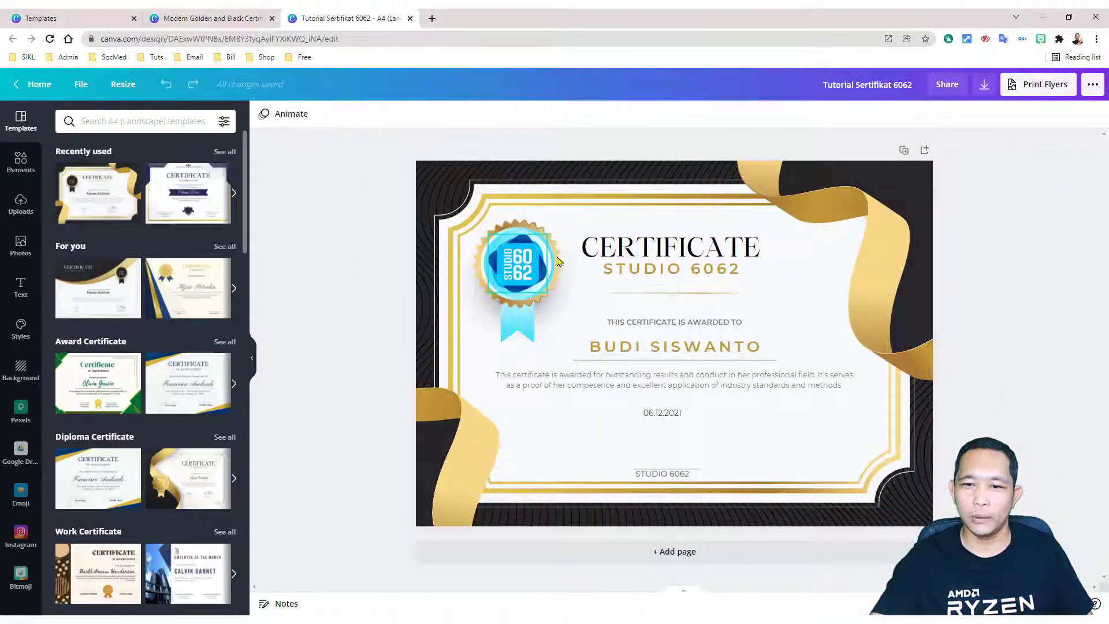
# Step: Delete the recipient name text and search the elements library for 'qrcode'
pyautogui.click(700, 353)
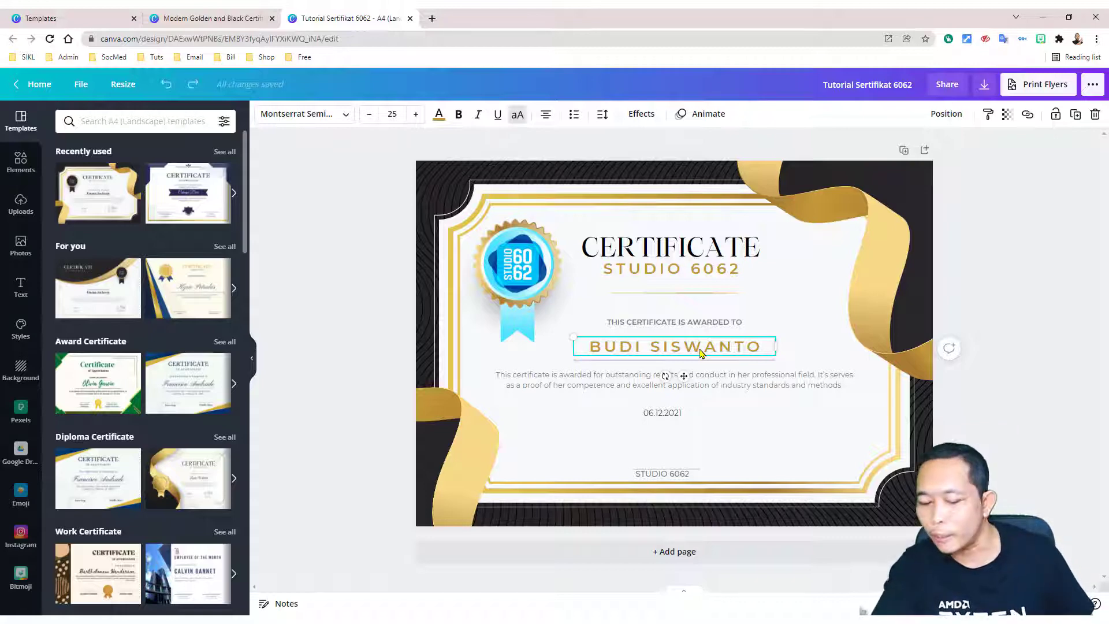
pyautogui.press('Delete')
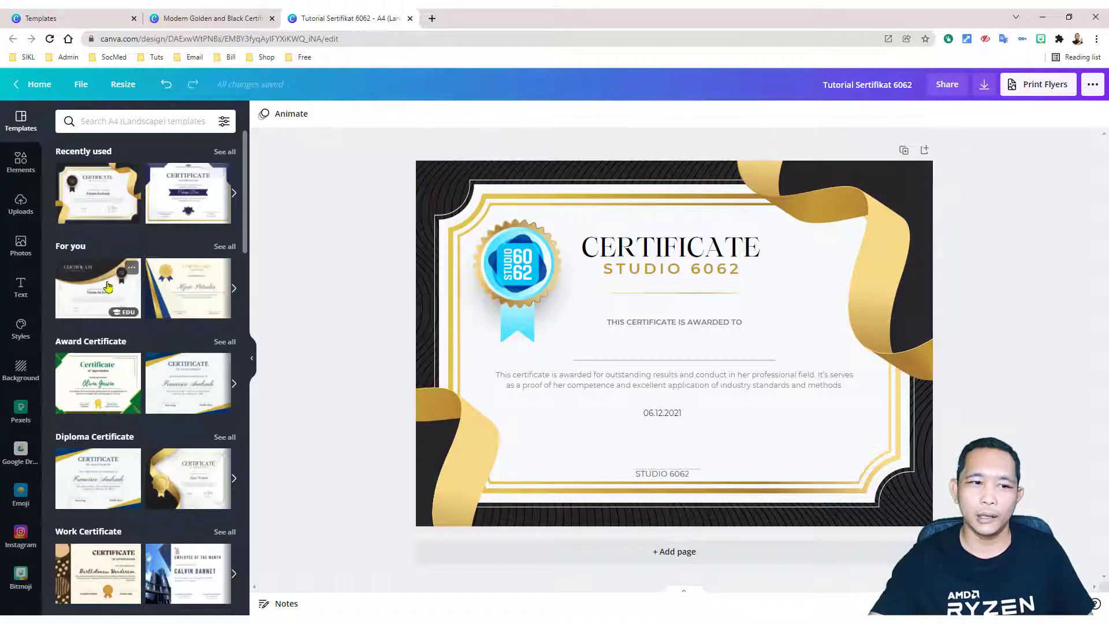
pyautogui.click(21, 161)
pyautogui.click(113, 121)
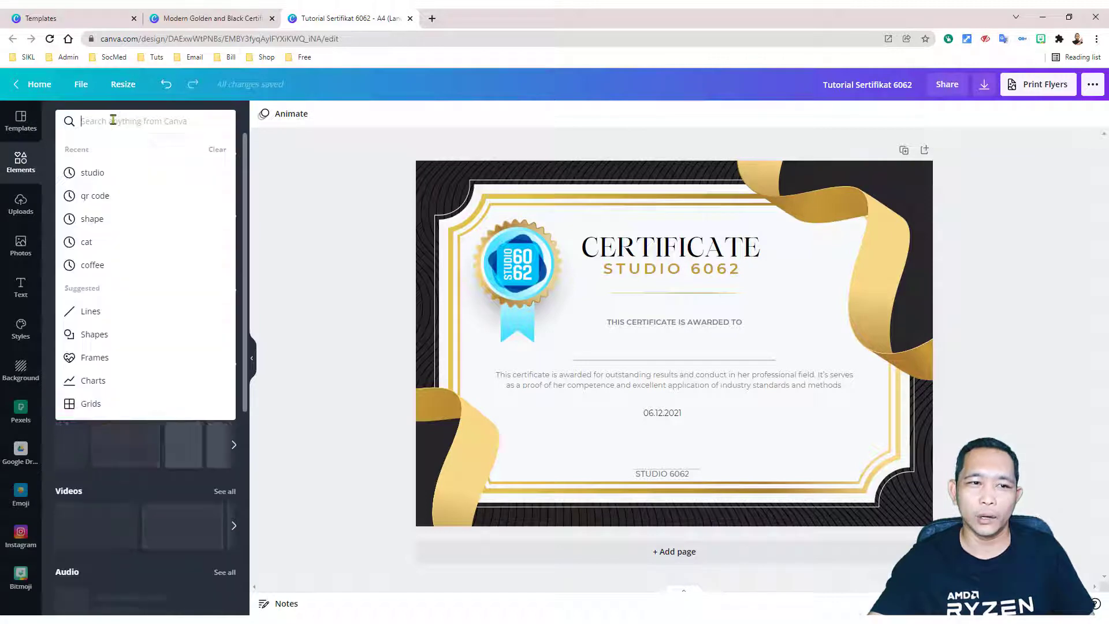
pyautogui.write('qrcode')
pyautogui.press('Return')
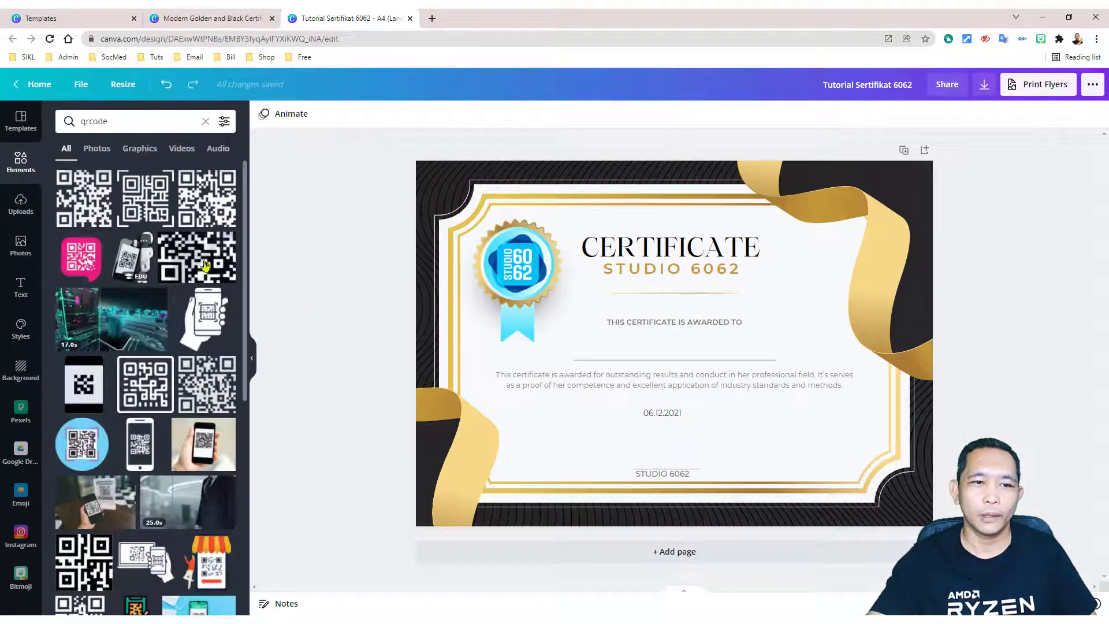
# Step: Add a QR code, shrink it, and place it above STUDIO 6062
pyautogui.click(81, 201)
pyautogui.moveTo(744, 267); pyautogui.dragTo(679, 340)
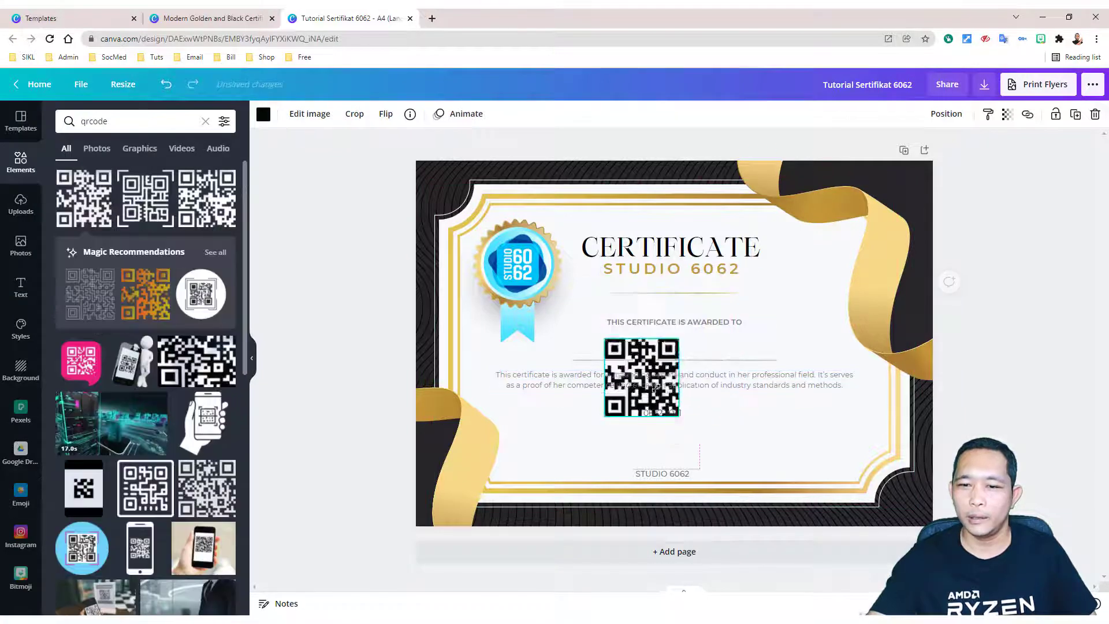
pyautogui.moveTo(655, 387); pyautogui.dragTo(665, 444)
pyautogui.click(1016, 503)
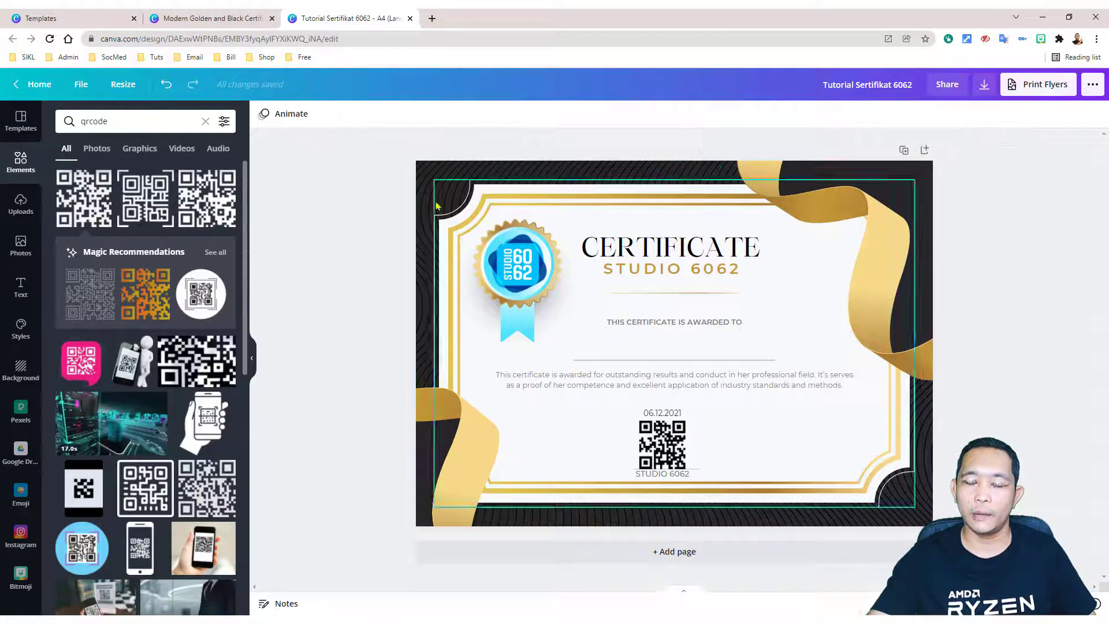
# Step: Download the certificate design with JPG as the file type
pyautogui.click(984, 85)
pyautogui.click(992, 169)
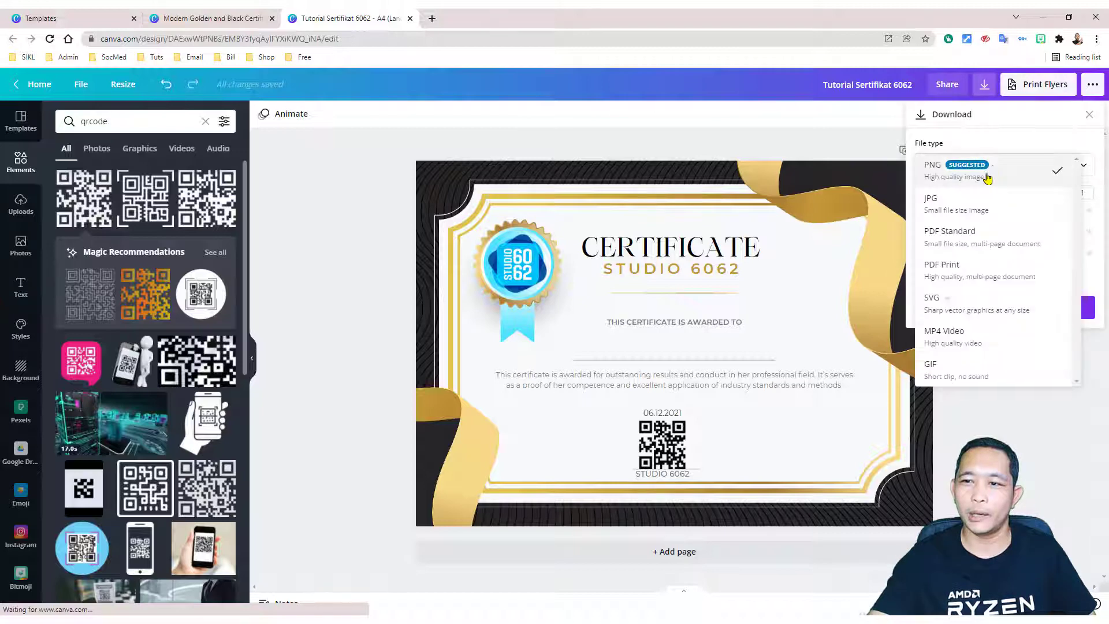
pyautogui.click(984, 208)
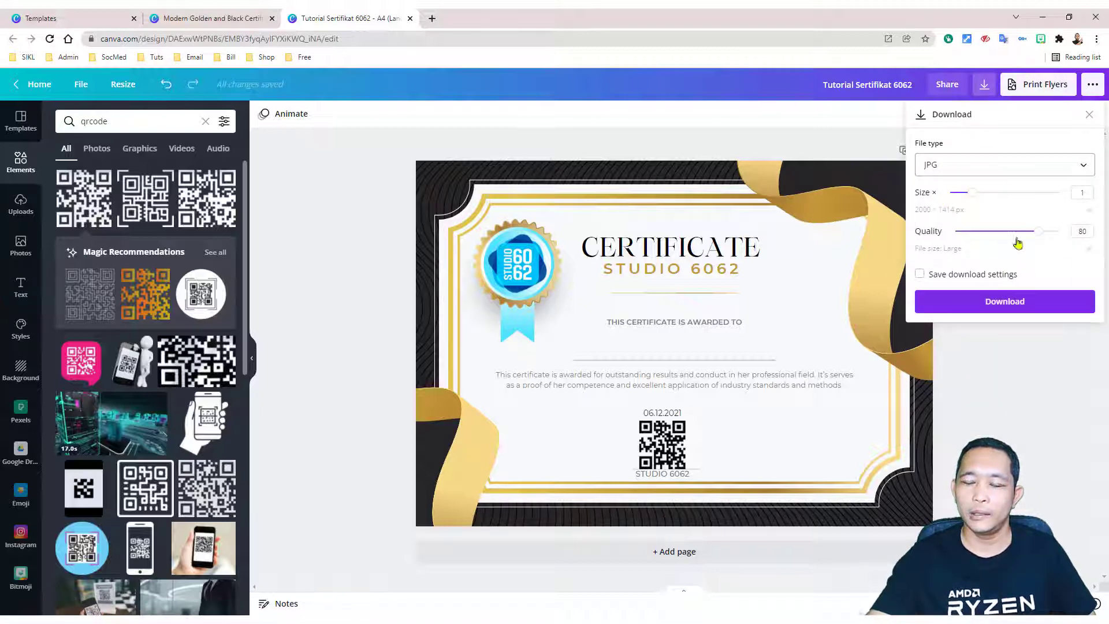
pyautogui.click(998, 168)
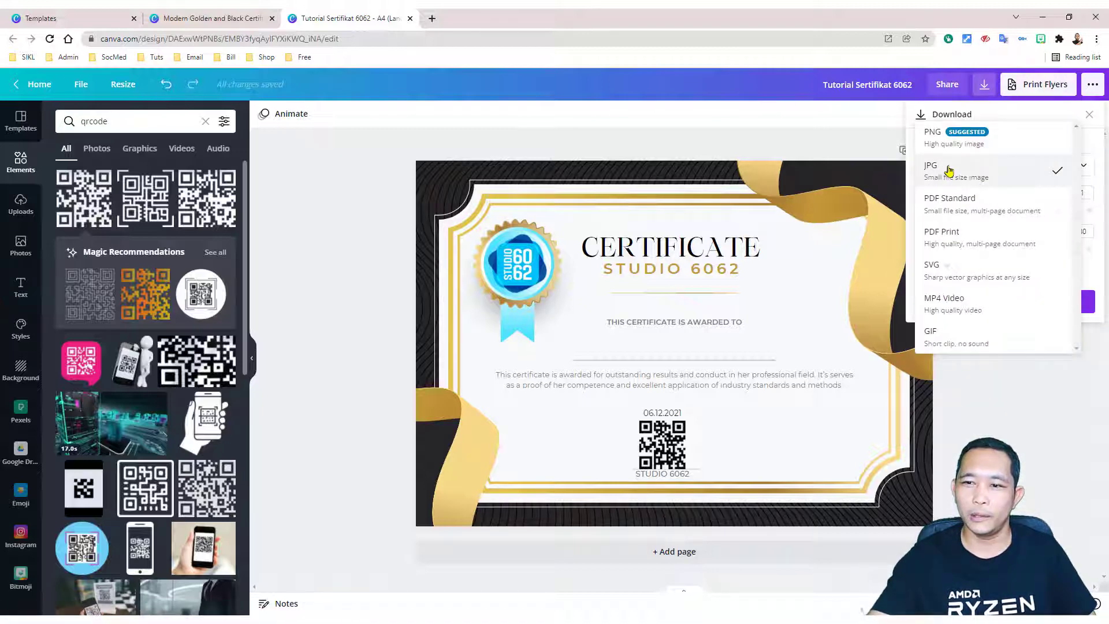
pyautogui.click(939, 174)
pyautogui.click(1024, 301)
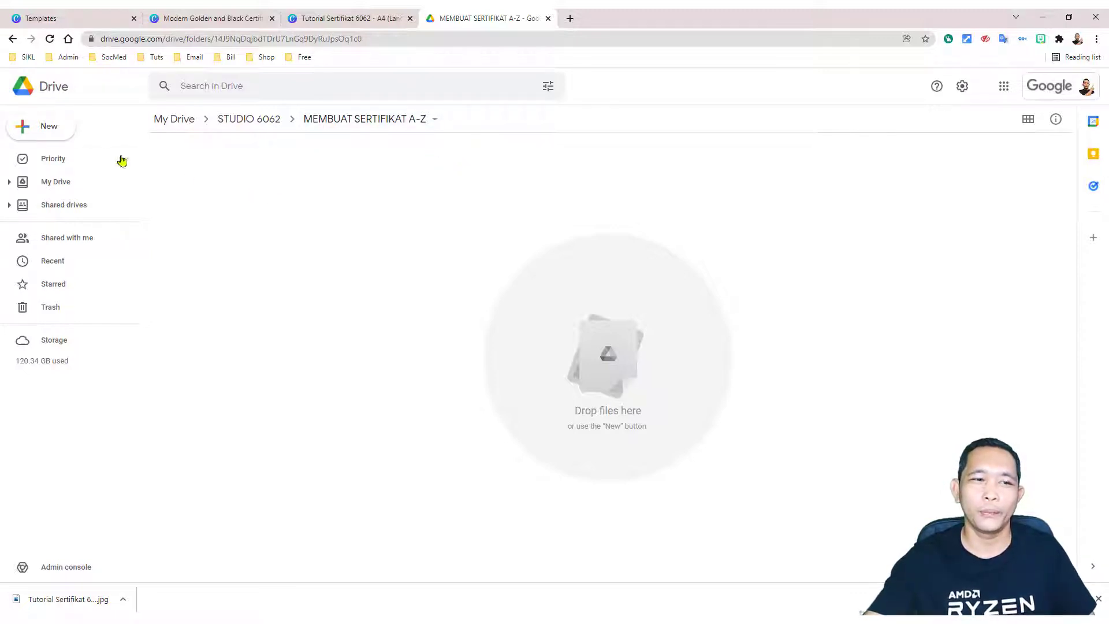
# Step: Create a new Google Slides presentation and delete its title and subtitle placeholders
pyautogui.click(49, 126)
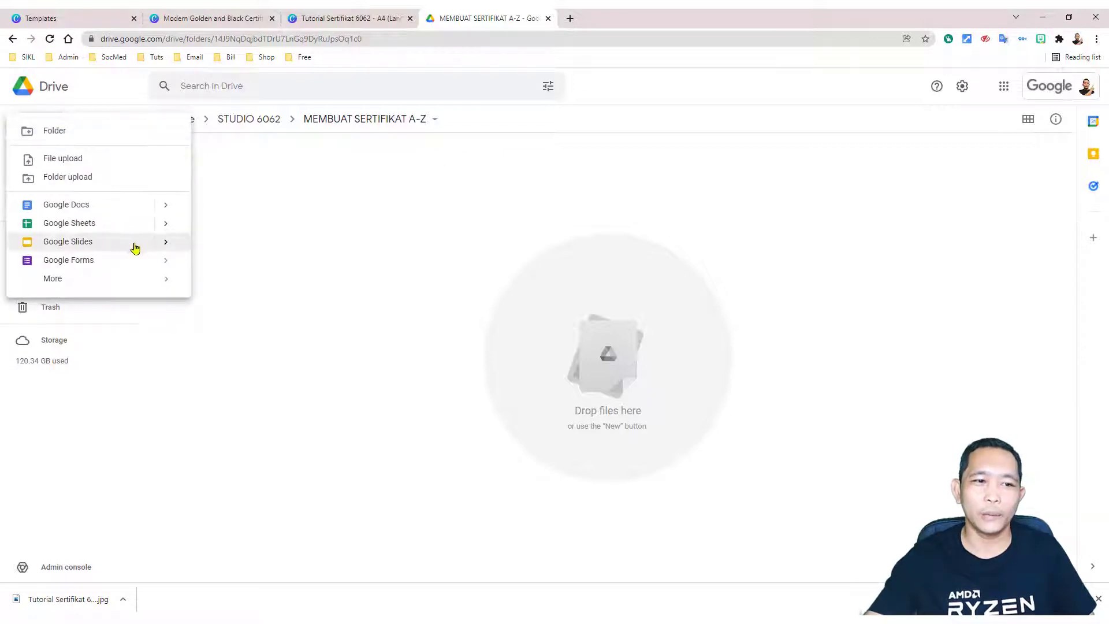
pyautogui.click(93, 244)
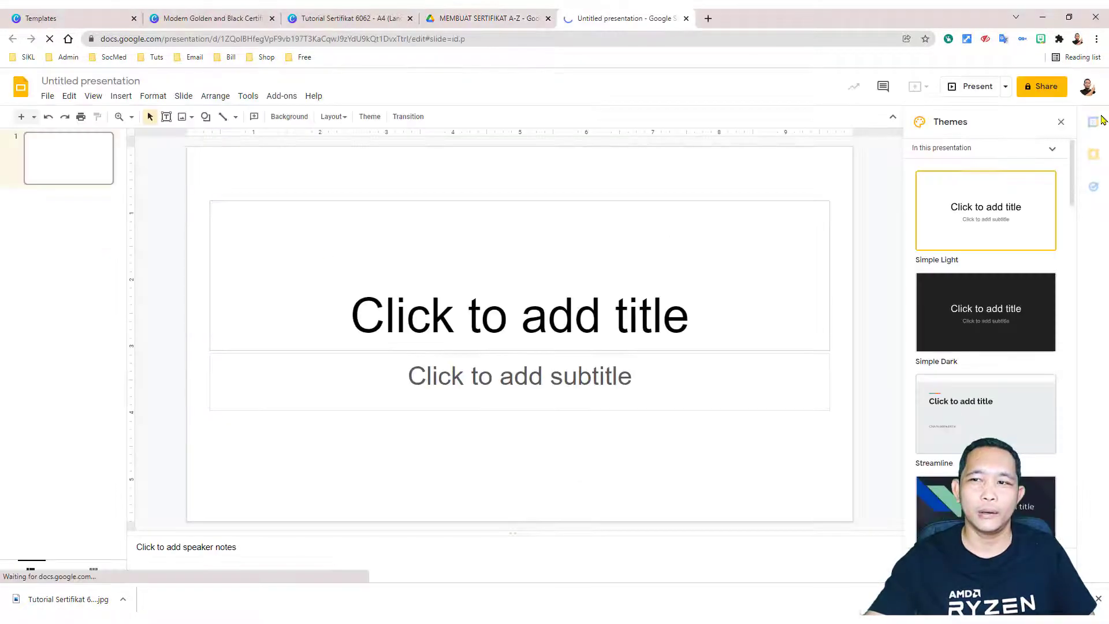
pyautogui.click(1064, 122)
pyautogui.moveTo(604, 176); pyautogui.dragTo(610, 439)
pyautogui.press('Delete')
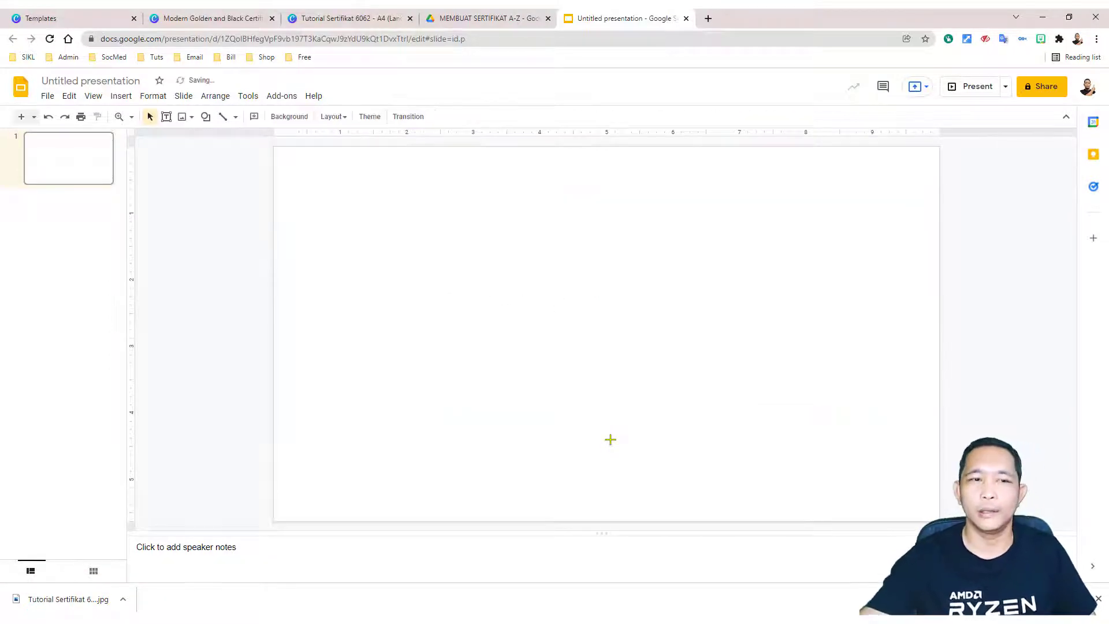
# Step: Rename the presentation to 'sertifikat az'
pyautogui.click(119, 82)
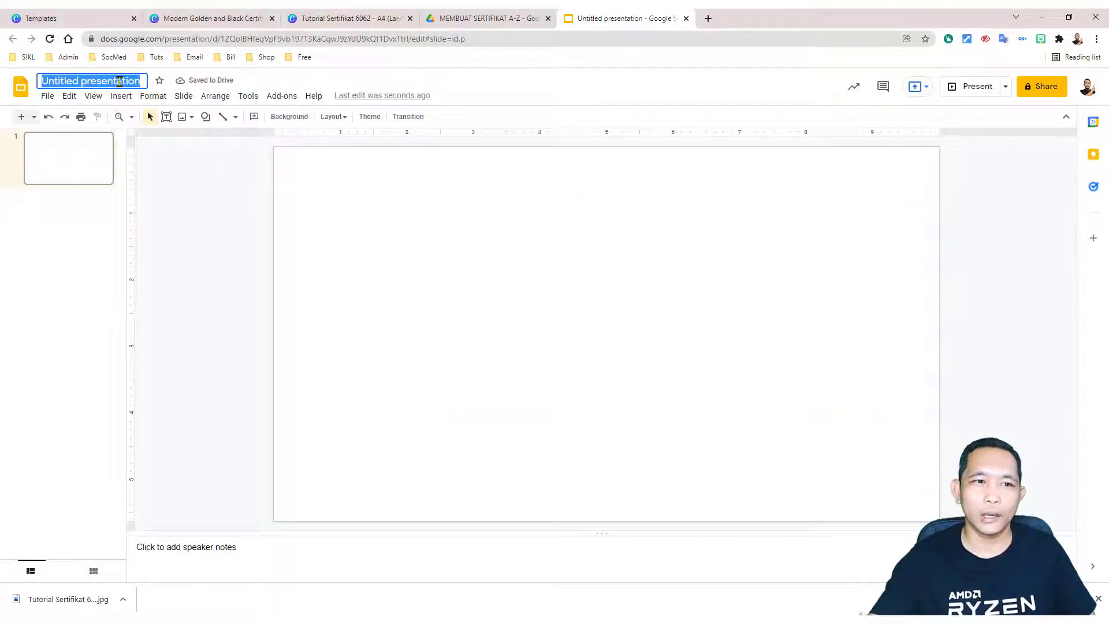
pyautogui.write('s')
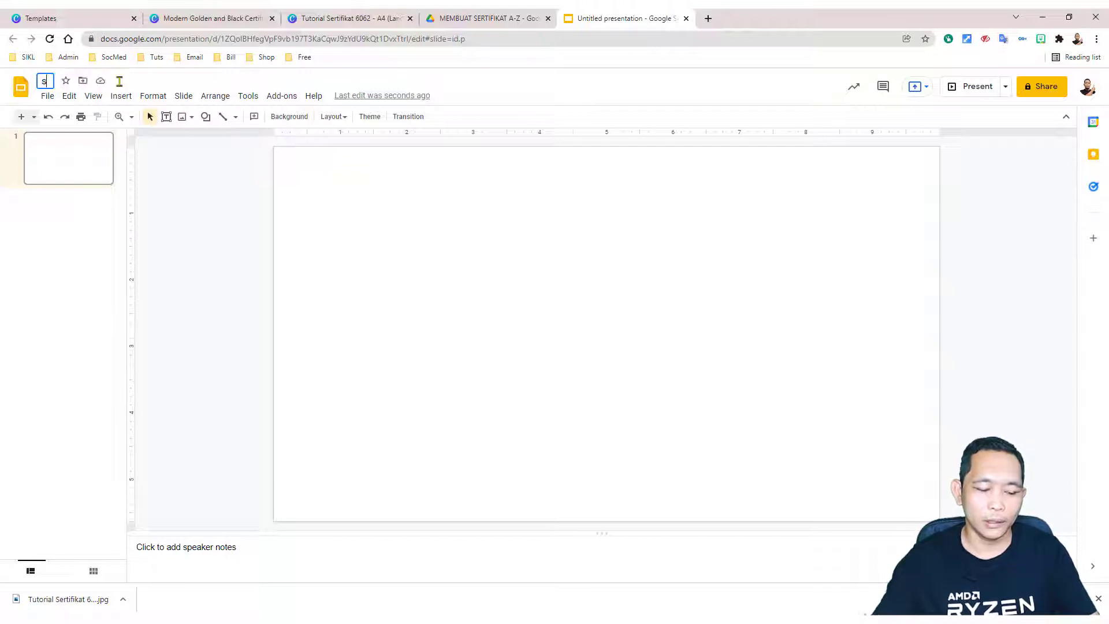
pyautogui.write('ertifi')
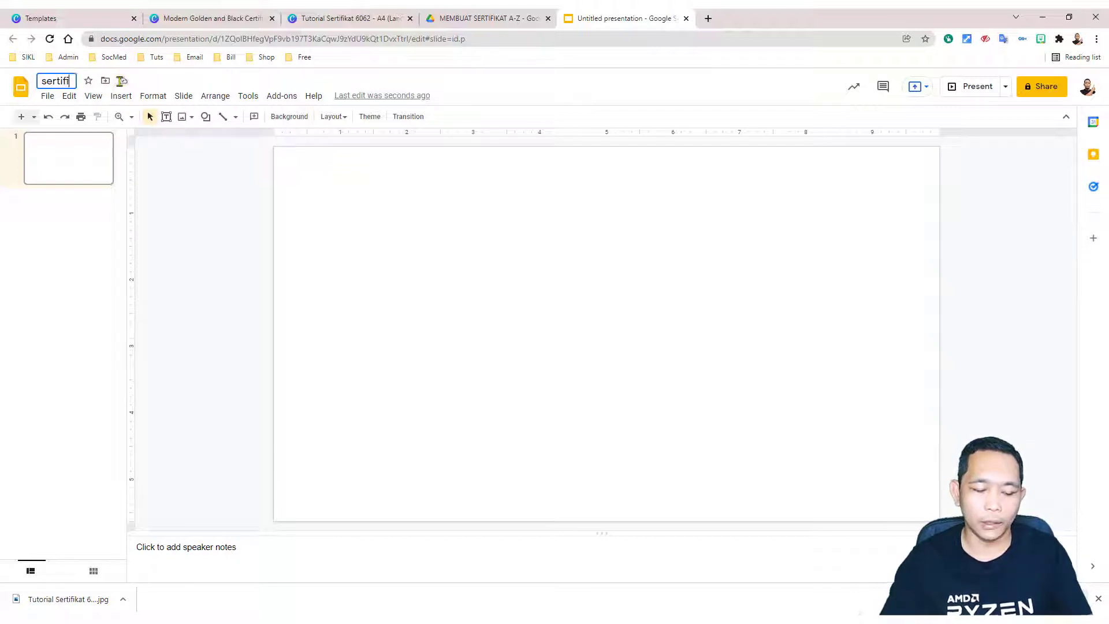
pyautogui.write('kat az')
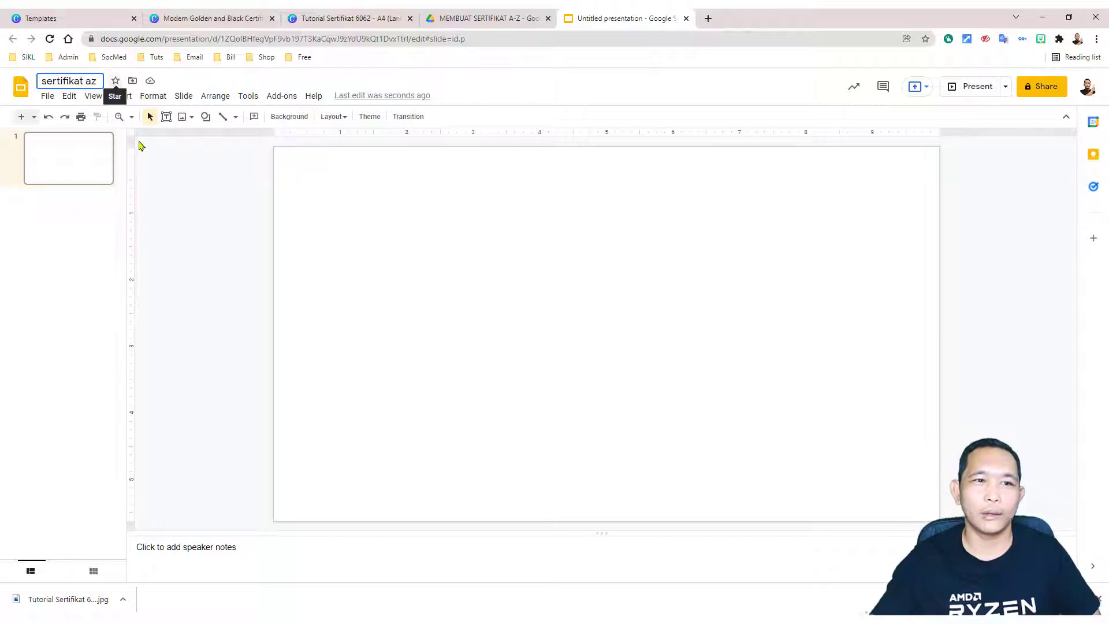
pyautogui.click(160, 180)
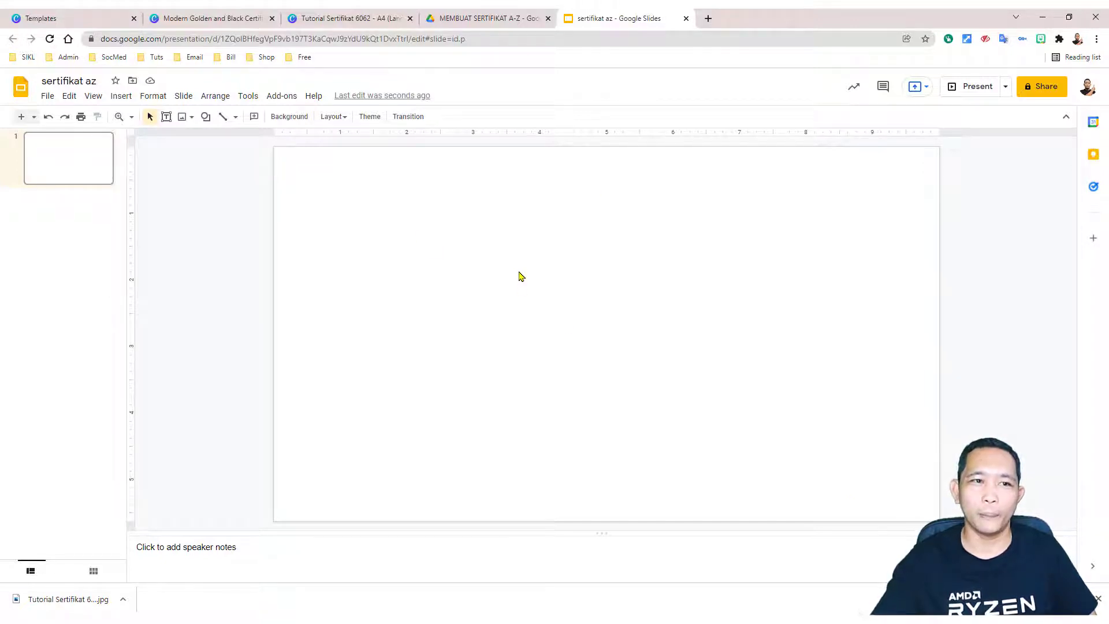
# Step: Set a custom page size of 29.7 × 21 centimeters in Page setup
pyautogui.click(47, 97)
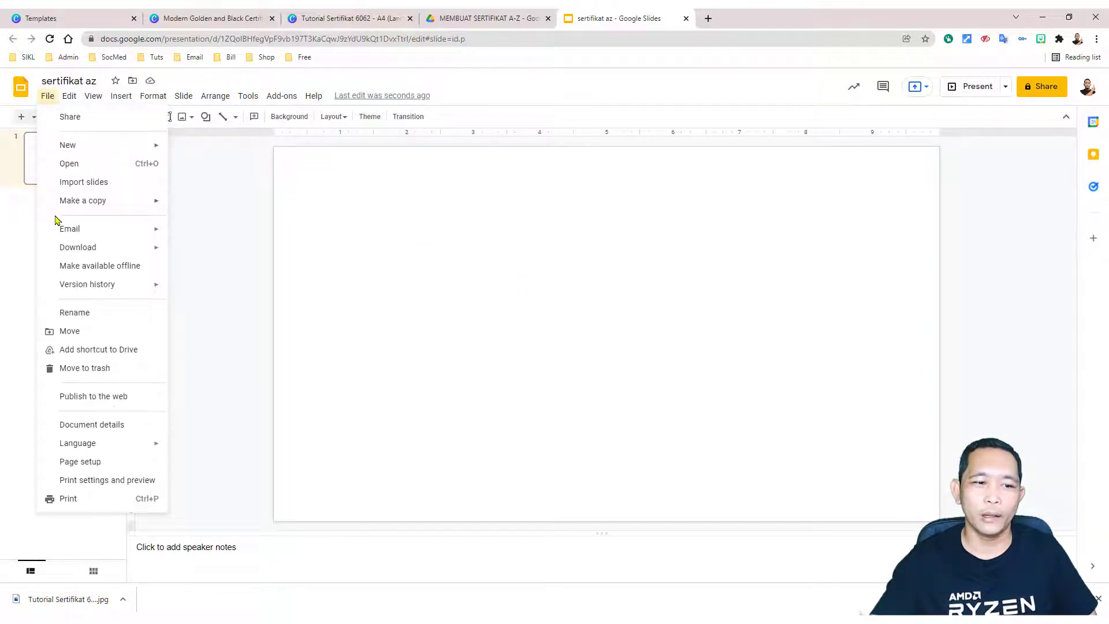
pyautogui.click(80, 462)
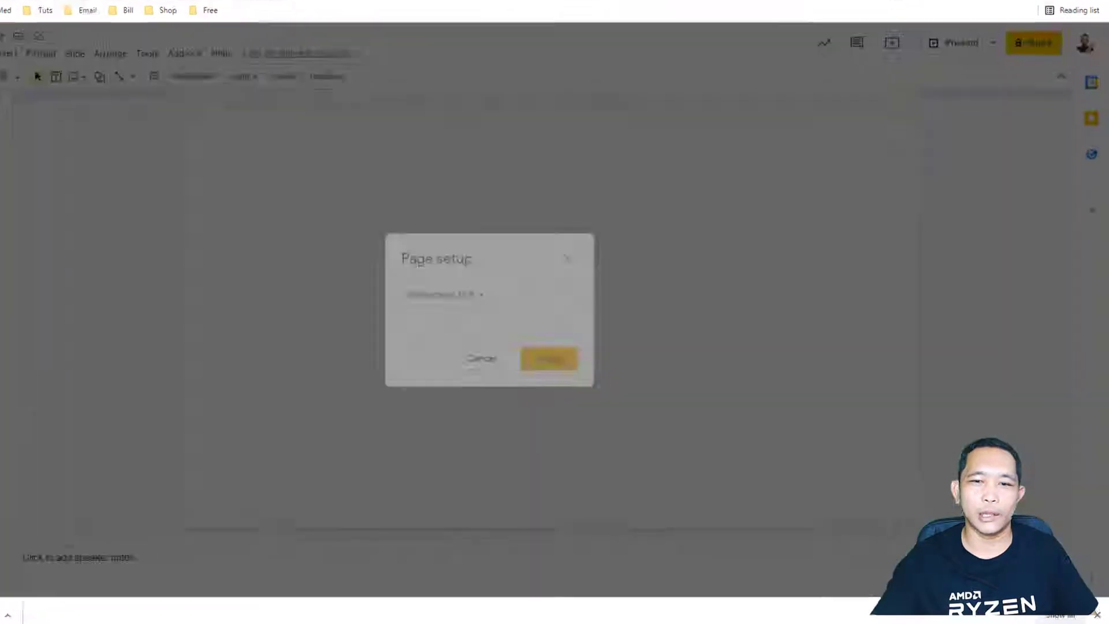
pyautogui.click(479, 294)
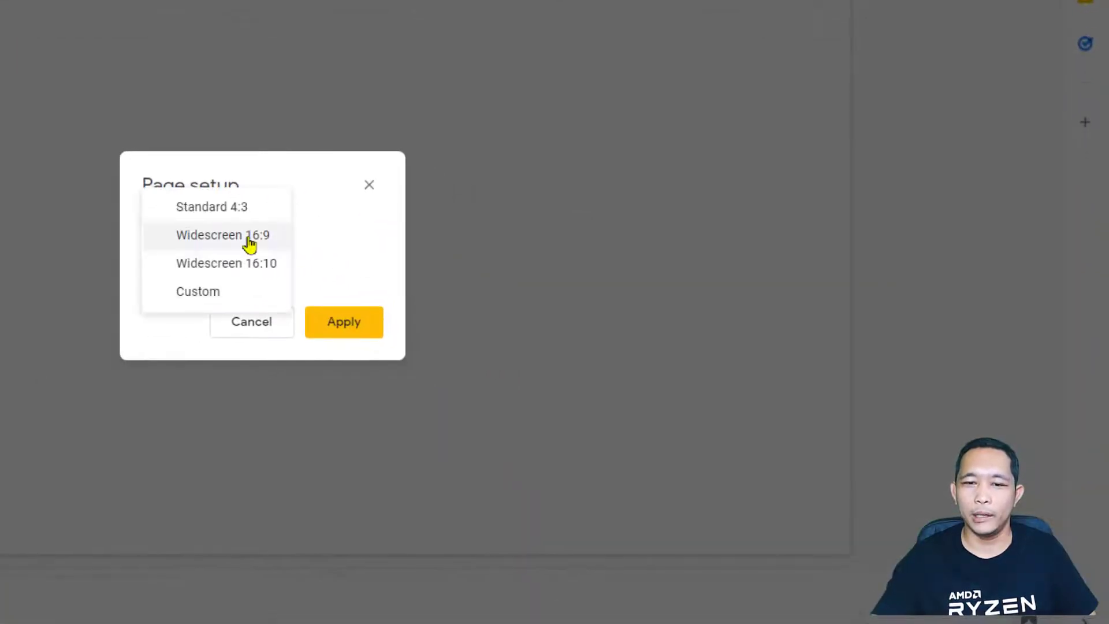
pyautogui.click(214, 296)
pyautogui.click(353, 294)
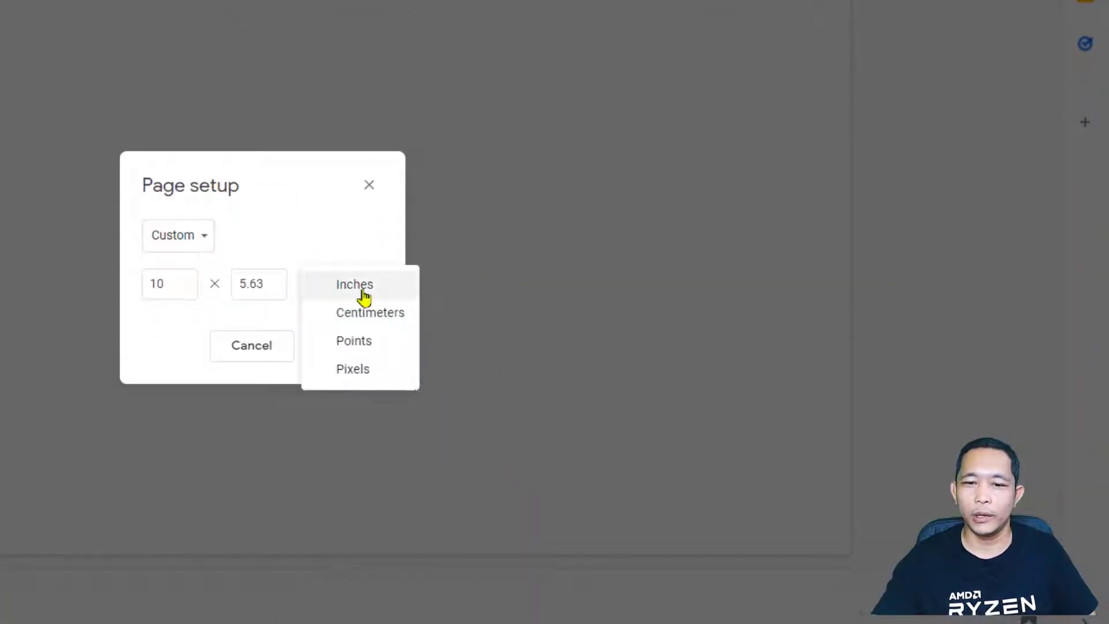
pyautogui.click(378, 322)
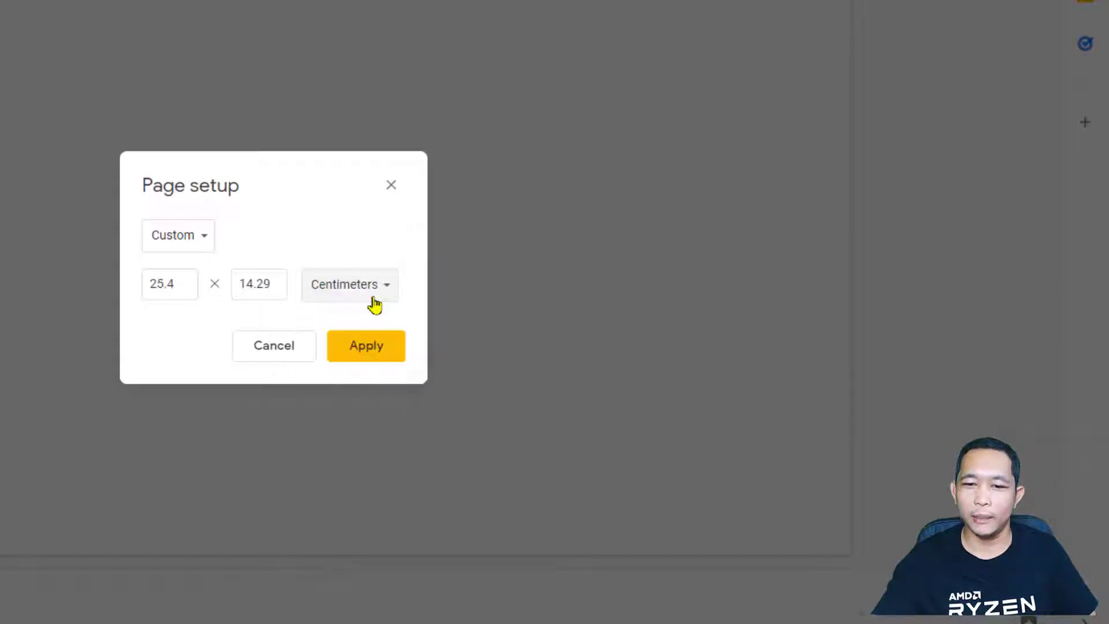
pyautogui.moveTo(184, 282); pyautogui.dragTo(115, 285)
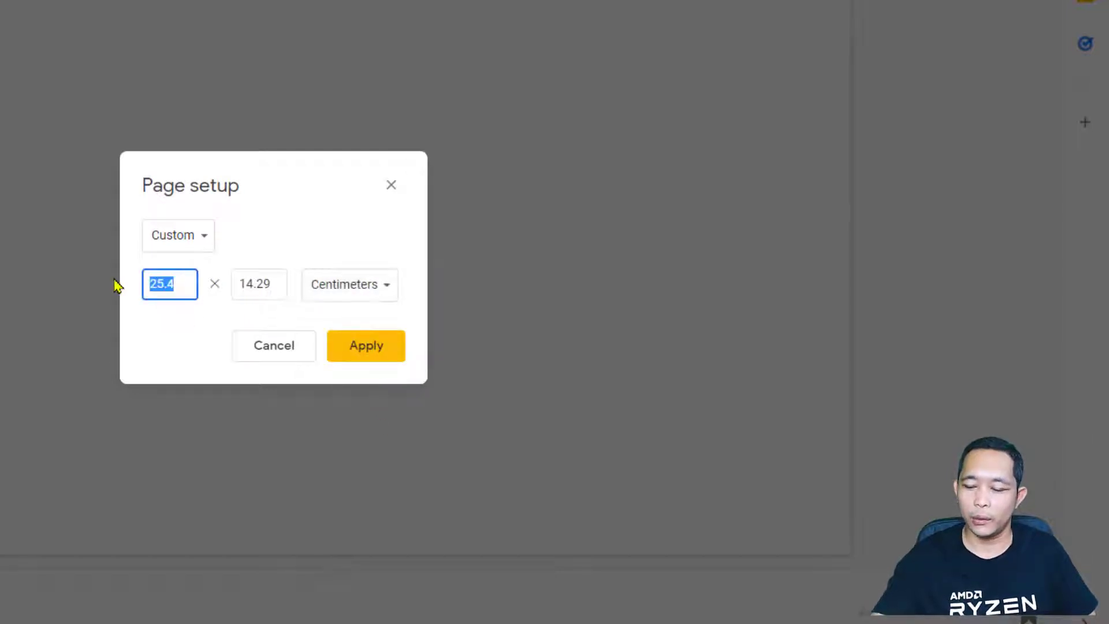
pyautogui.write('29.')
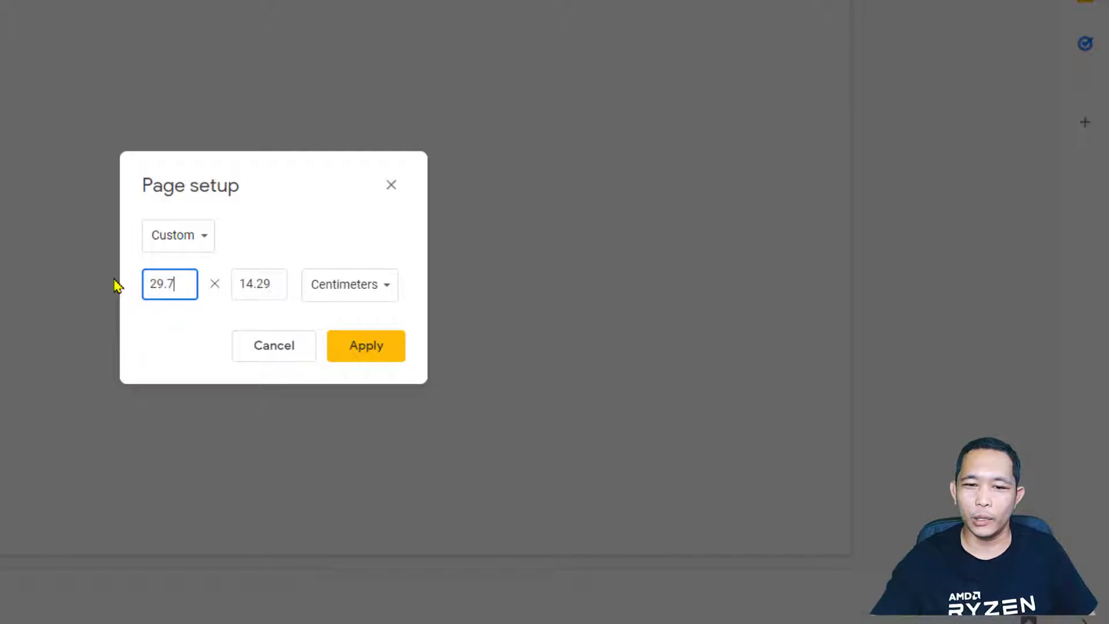
pyautogui.moveTo(274, 288); pyautogui.dragTo(217, 283)
pyautogui.write('21')
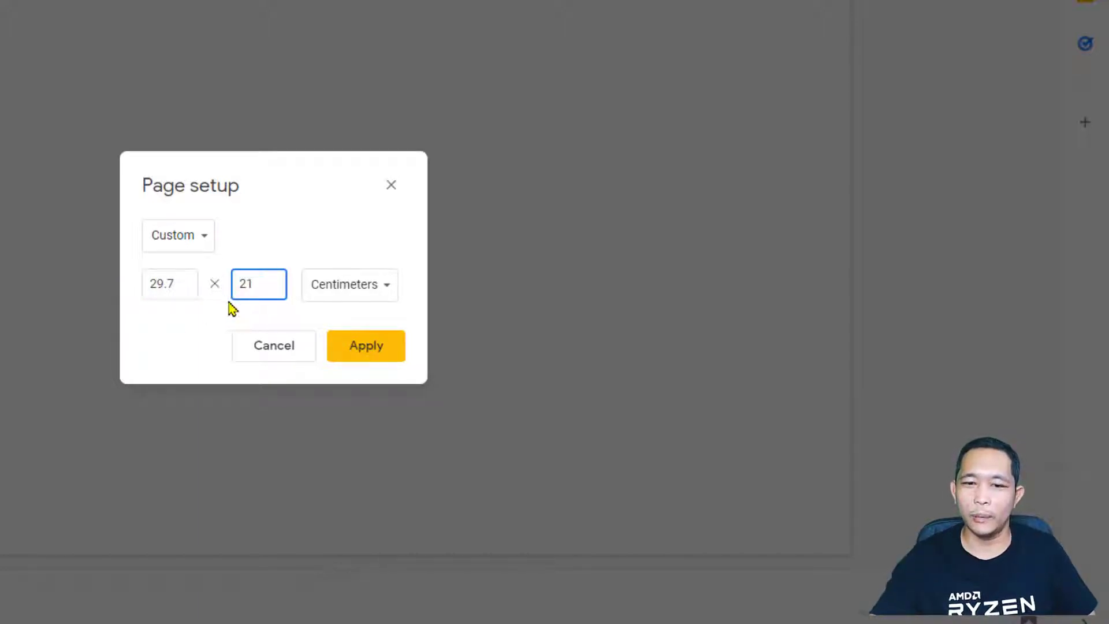
pyautogui.click(382, 352)
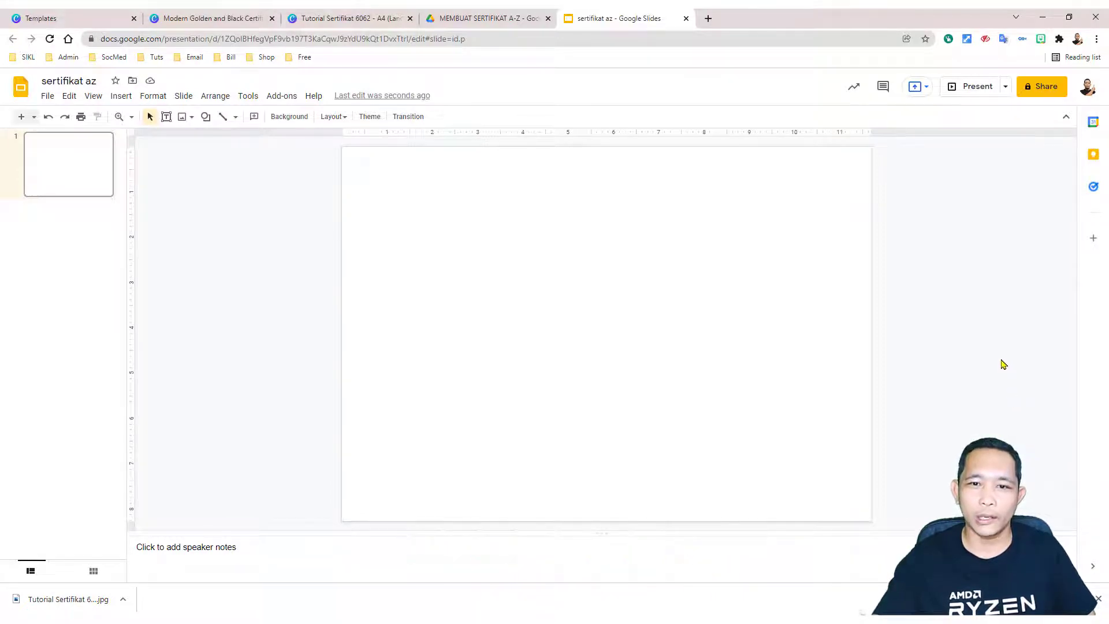
# Step: Upload Tutorial Sertifikat 6062.jpg from the computer as the slide background image
pyautogui.rightClick(469, 231)
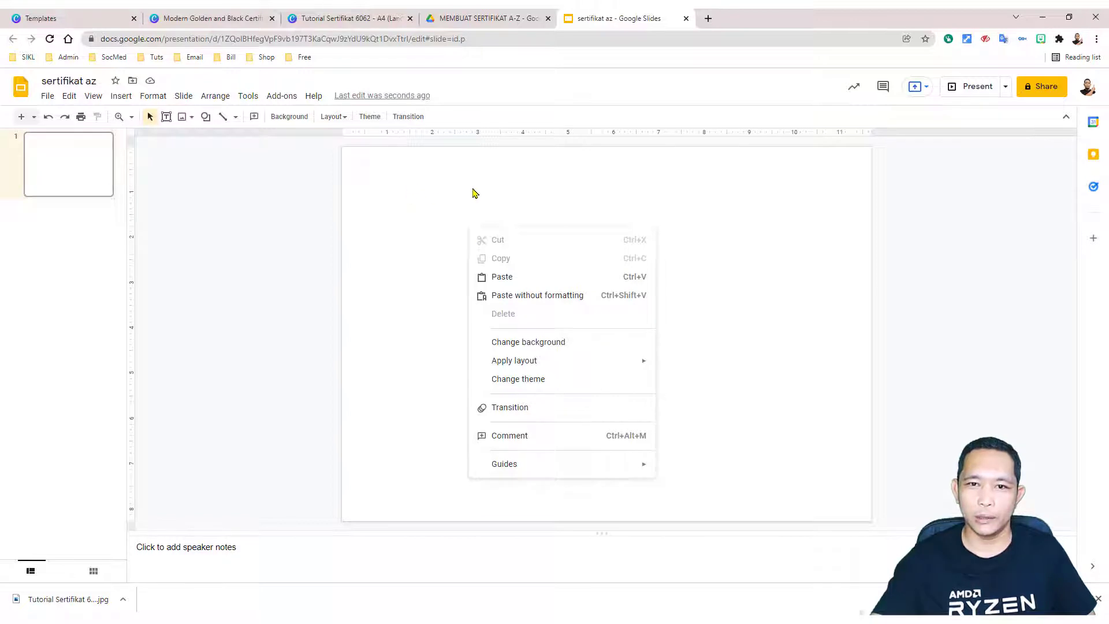
pyautogui.click(549, 343)
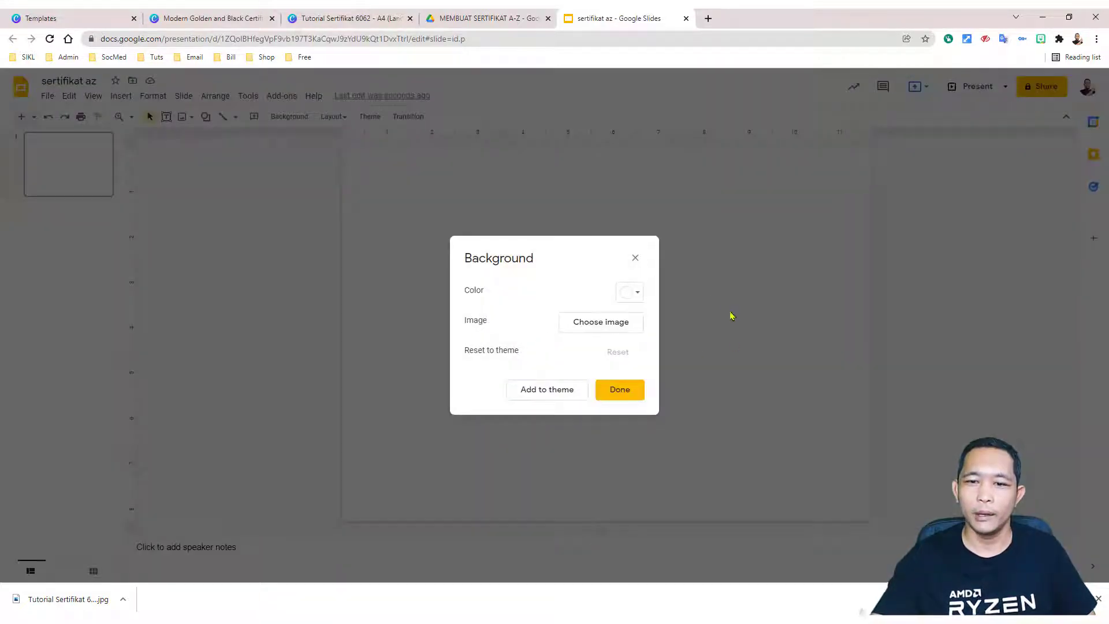
pyautogui.click(614, 332)
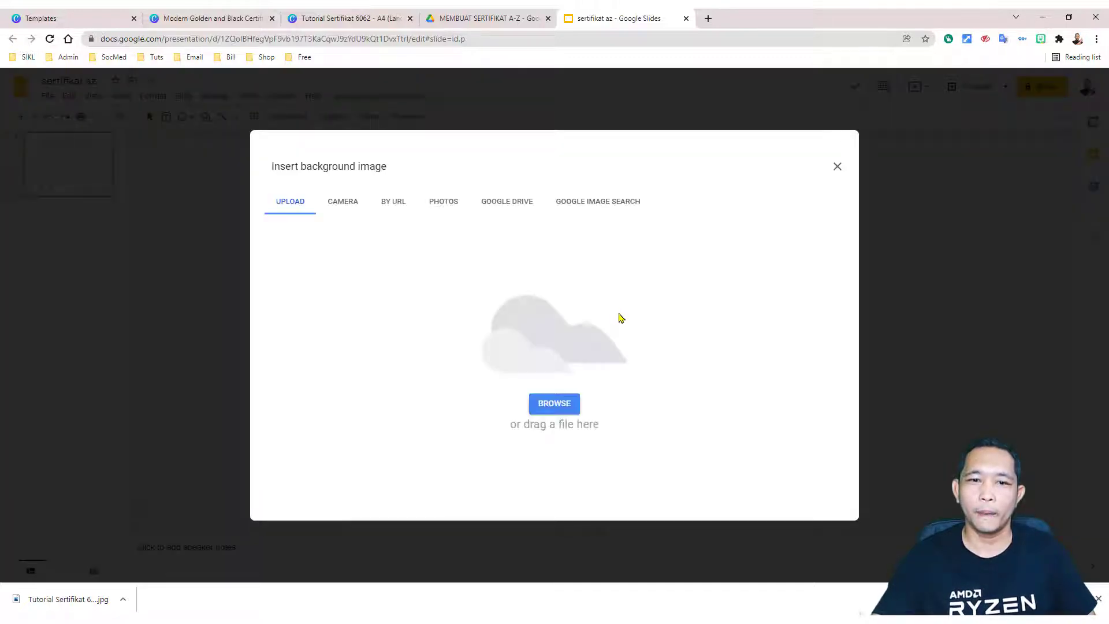
pyautogui.click(559, 404)
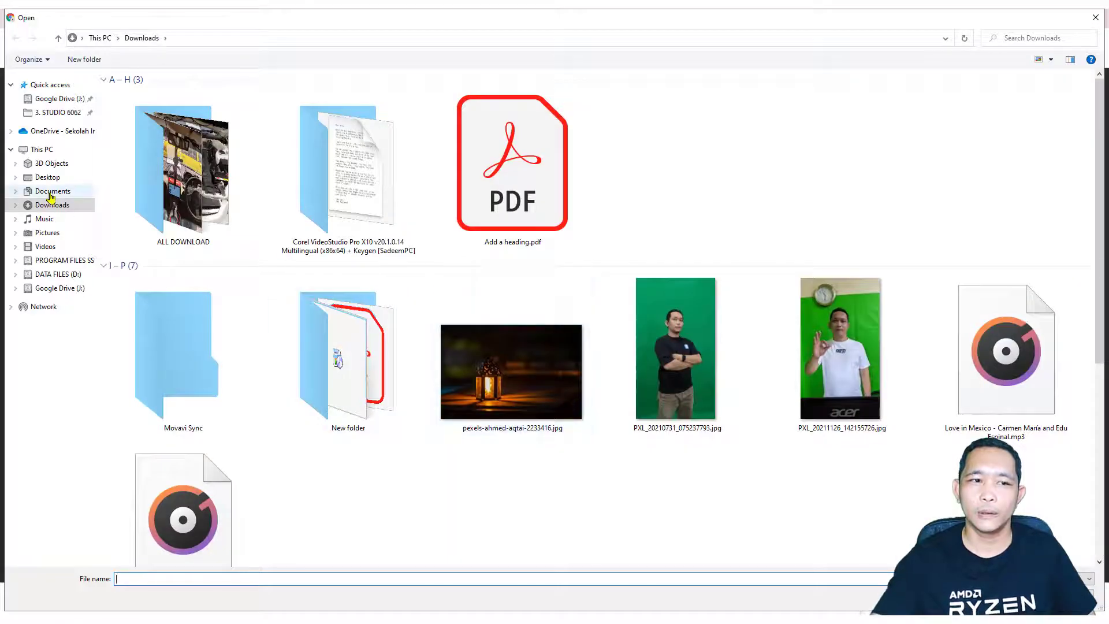
pyautogui.scroll(-5, 543, 488)
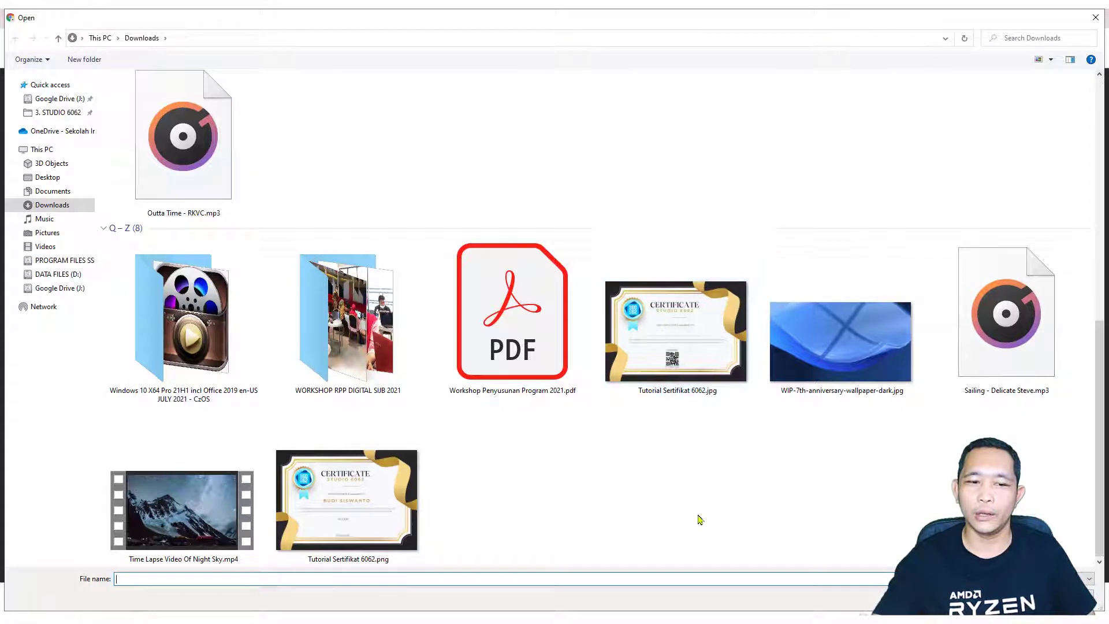
pyautogui.doubleClick(687, 346)
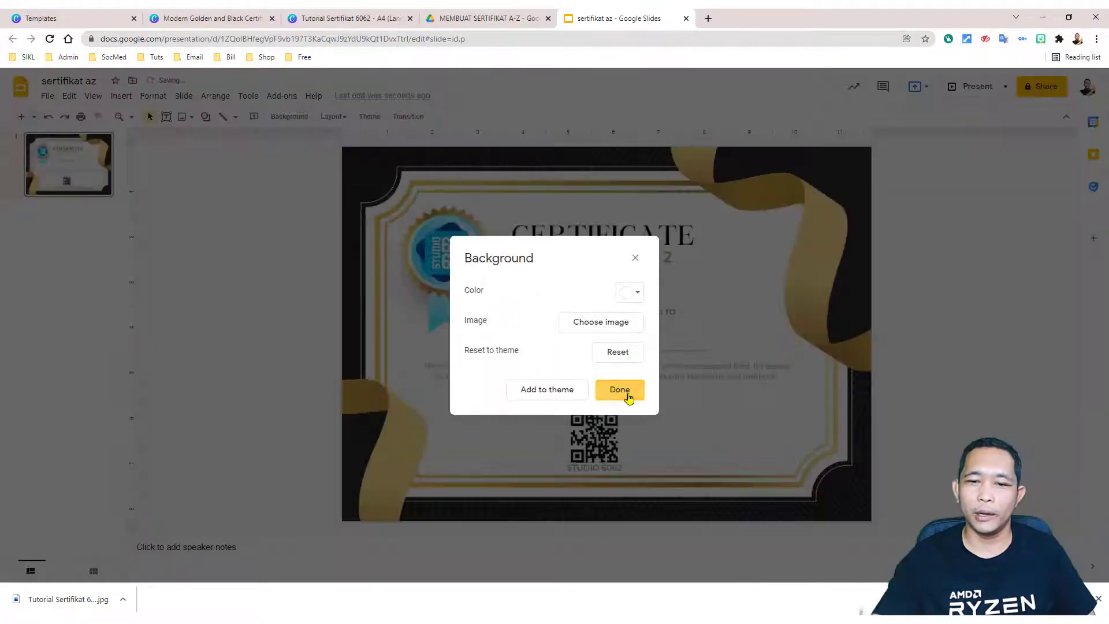
pyautogui.click(629, 397)
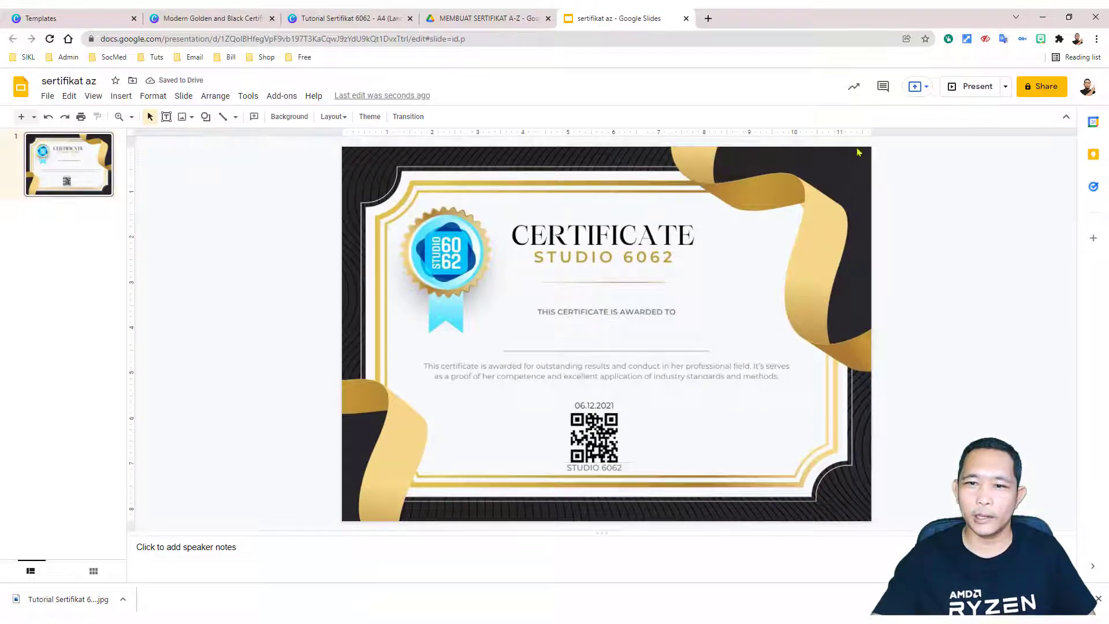
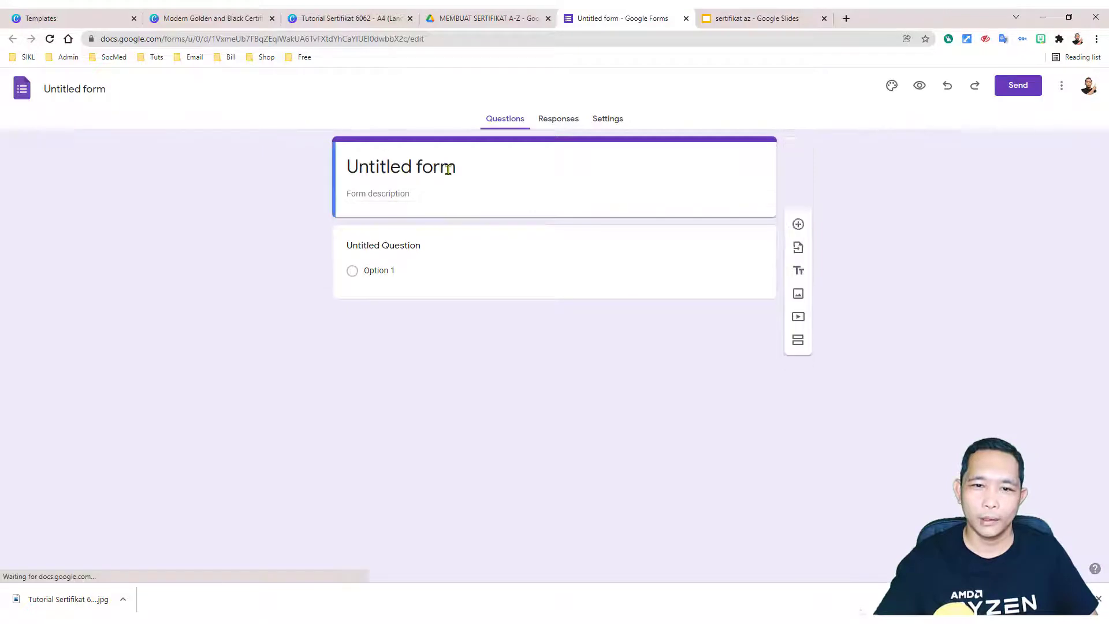
# Step: Change the form title to 'SERTIFIKIAT'
pyautogui.doubleClick(448, 168)
pyautogui.click(448, 169)
pyautogui.tripleClick(448, 168)
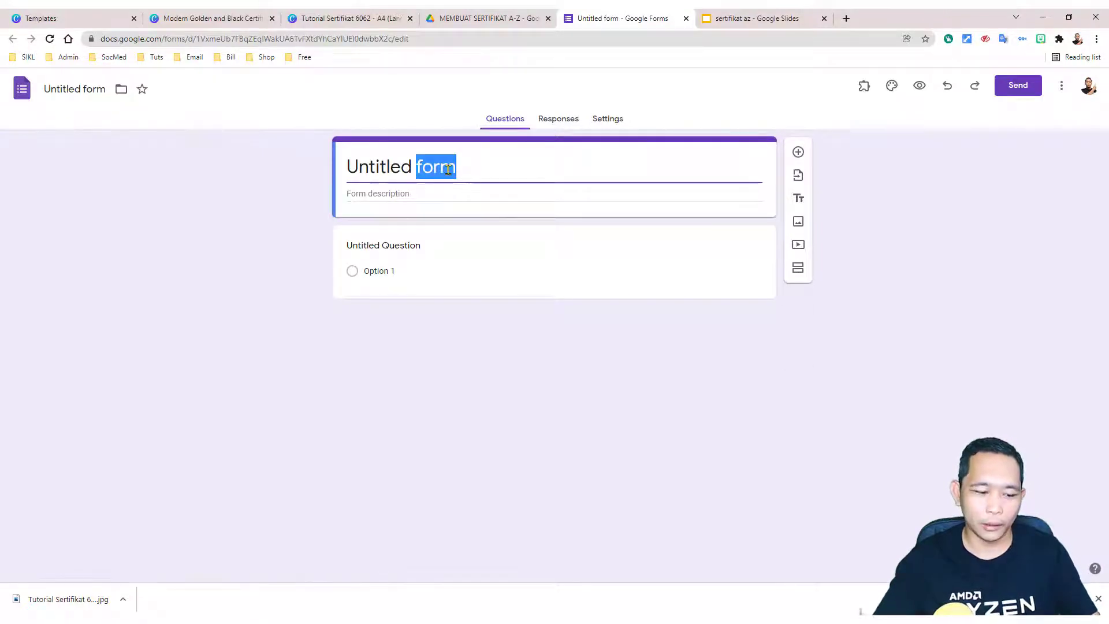
pyautogui.write('SERTI')
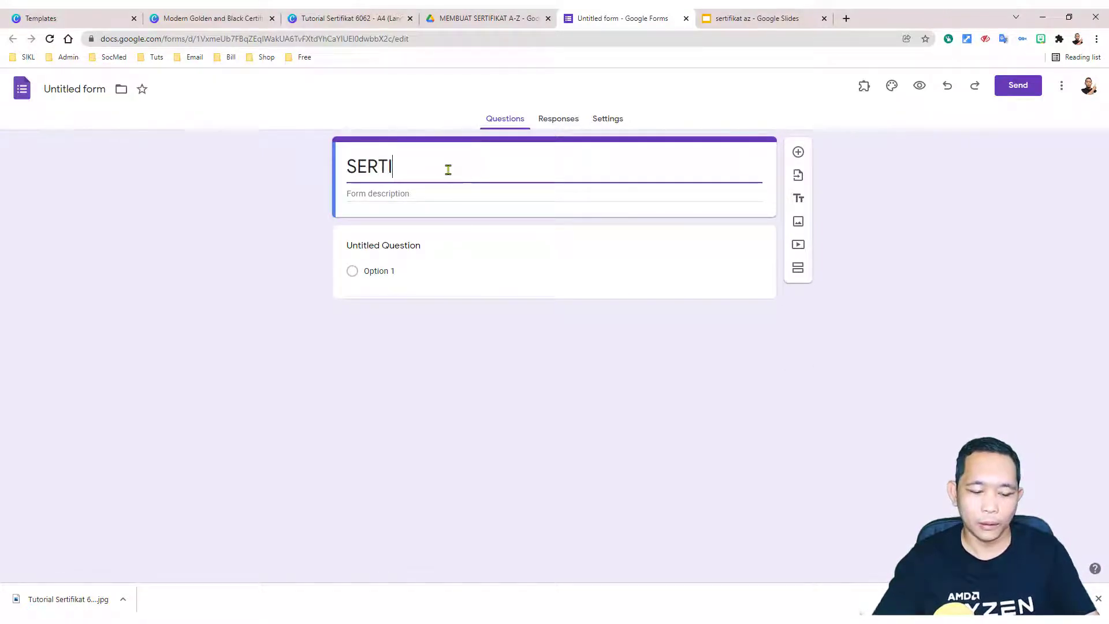
pyautogui.write('FIKIAT')
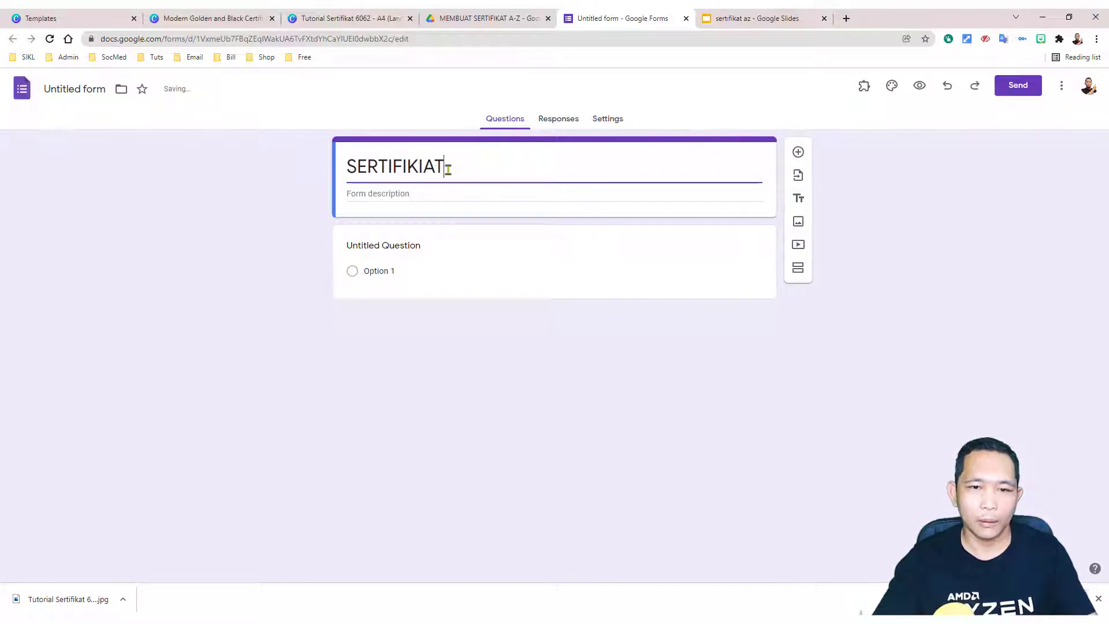
pyautogui.click(491, 363)
# Step: Make the first question a required short-answer 'Nama Peserta' and add another question below it
pyautogui.click(406, 249)
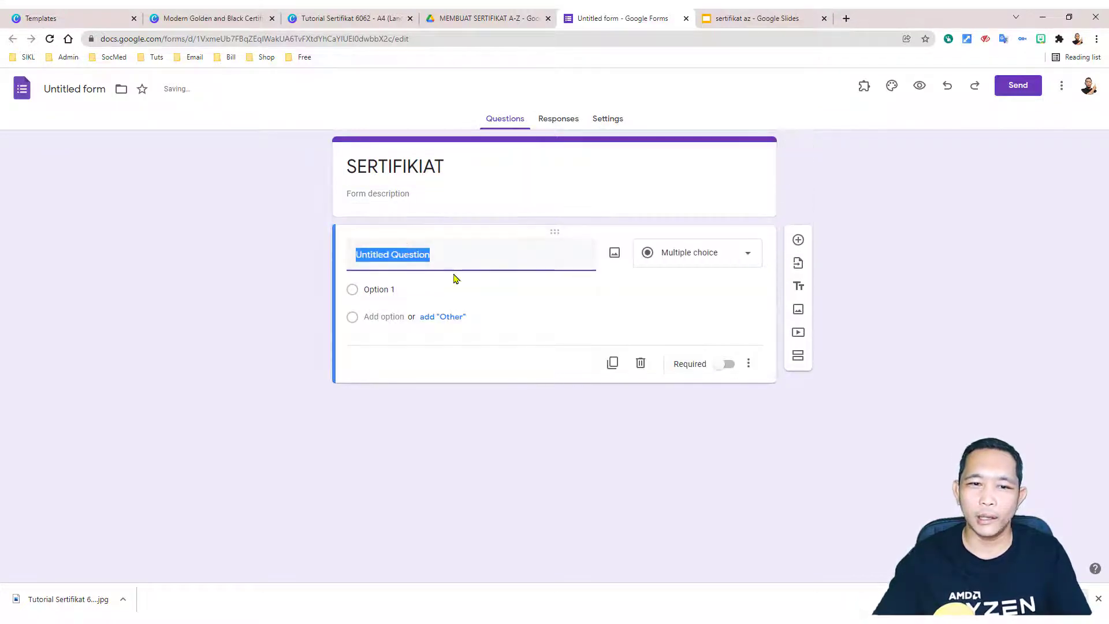
pyautogui.write('n')
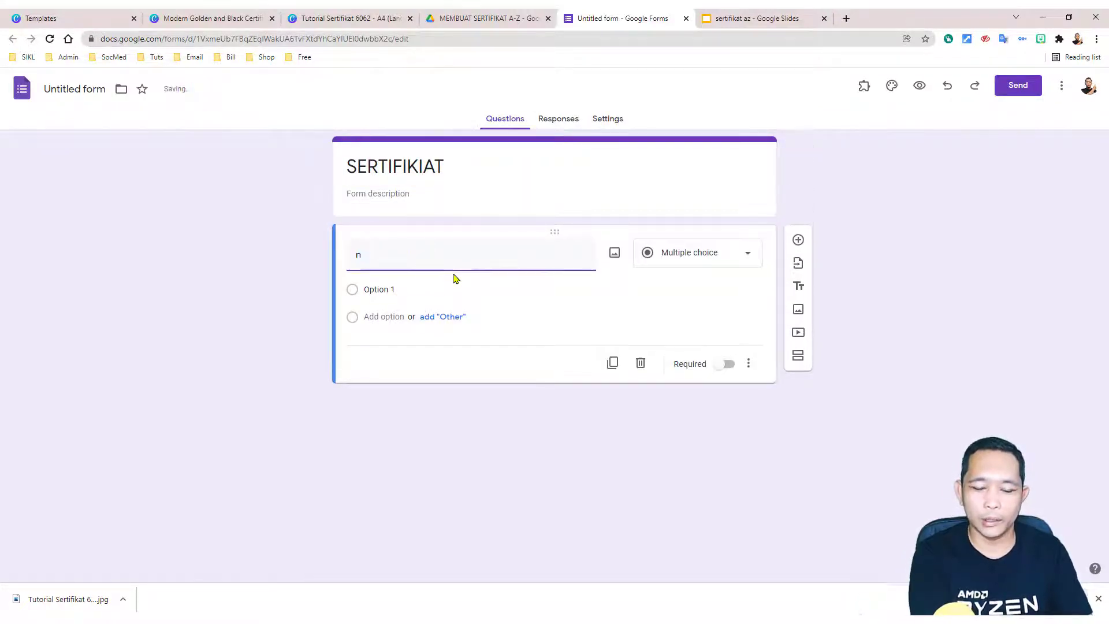
pyautogui.press('BackSpace')
pyautogui.write('Nama Peserta')
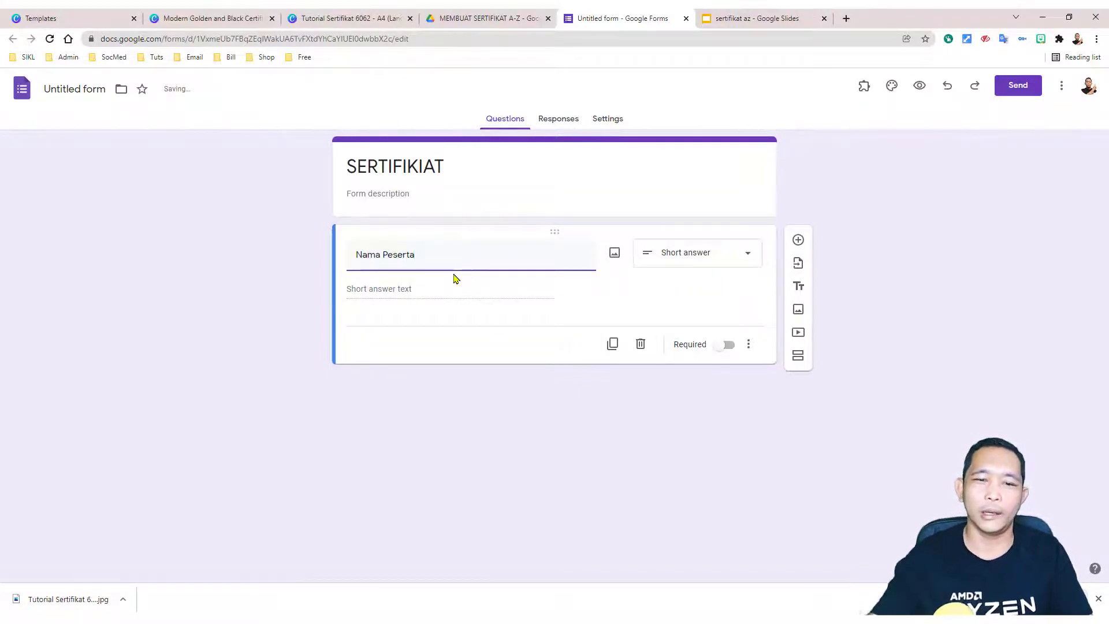
pyautogui.click(744, 255)
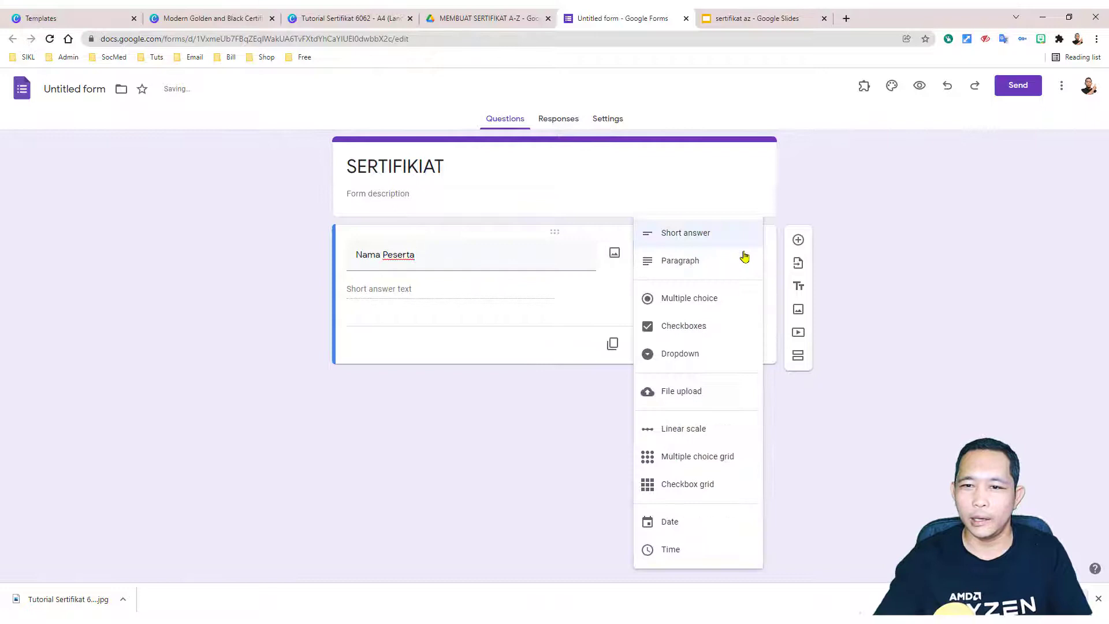
pyautogui.click(692, 236)
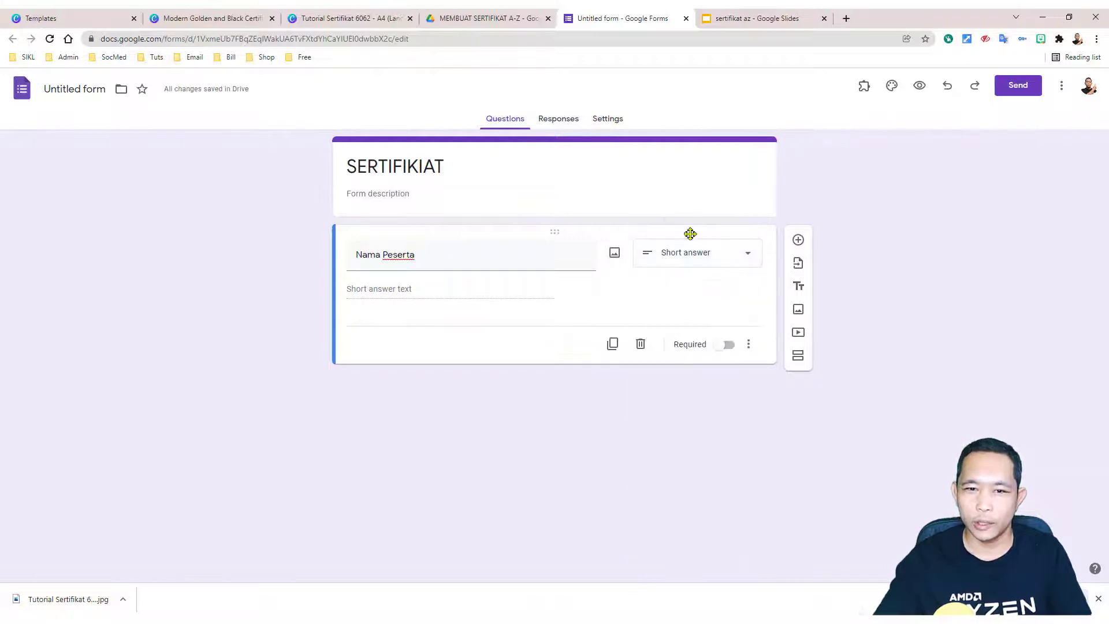
pyautogui.click(727, 346)
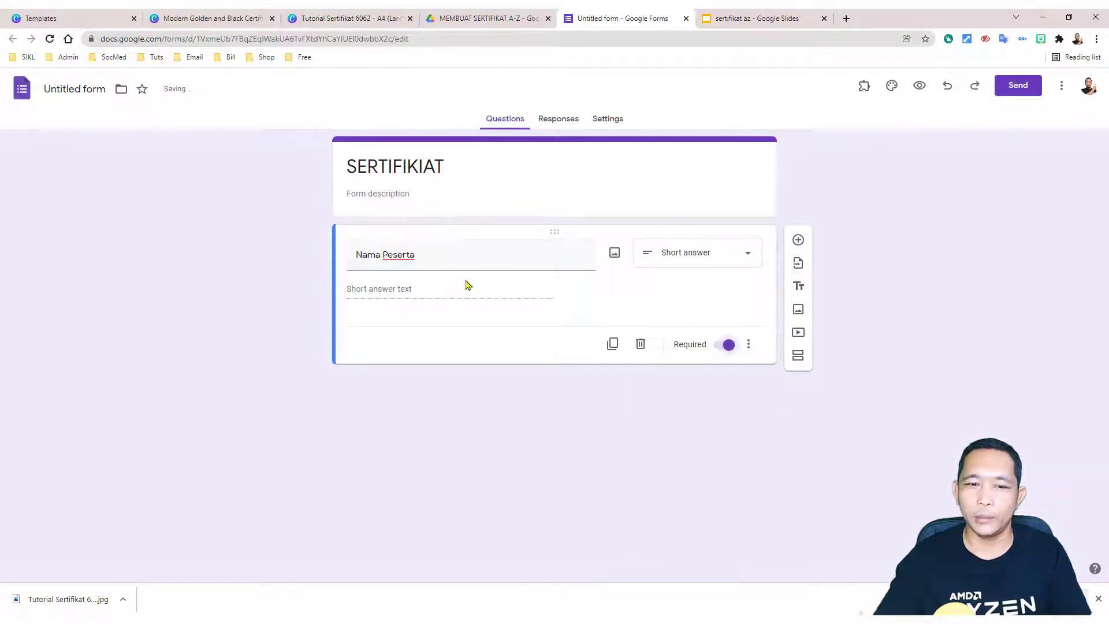
pyautogui.click(798, 239)
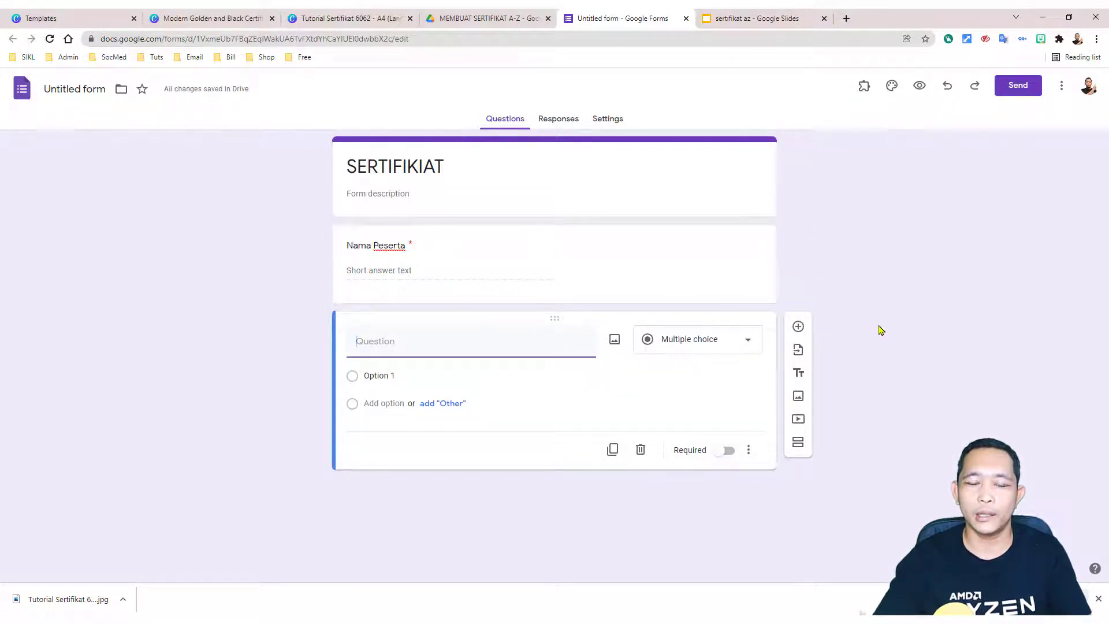
# Step: Title the new question 'Email' as a short answer, not required, and finish editing it
pyautogui.write('Email')
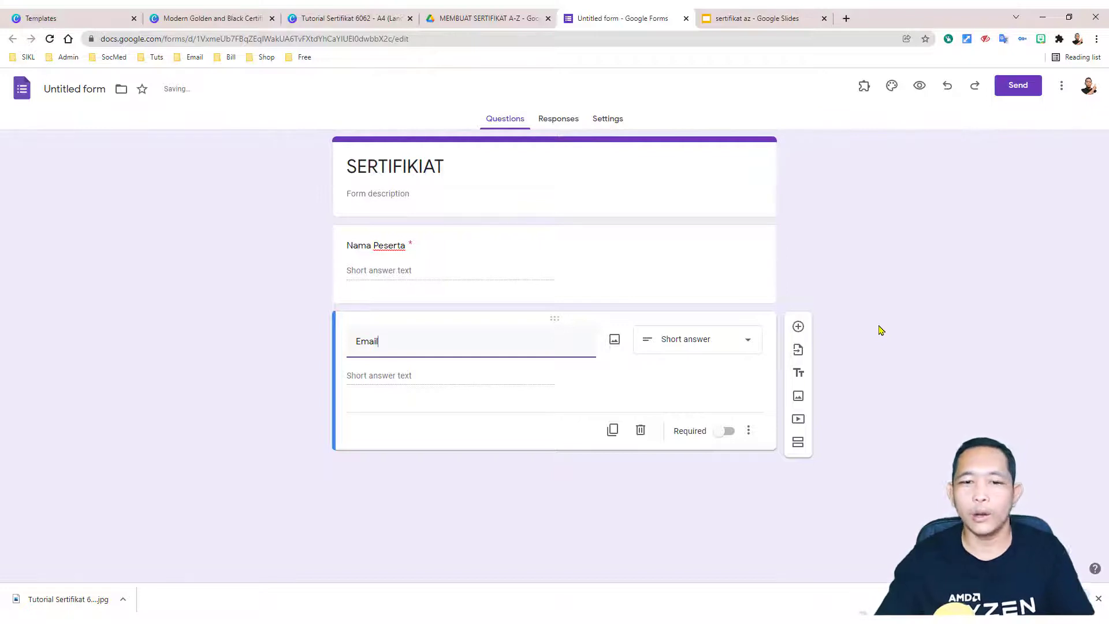
pyautogui.click(877, 347)
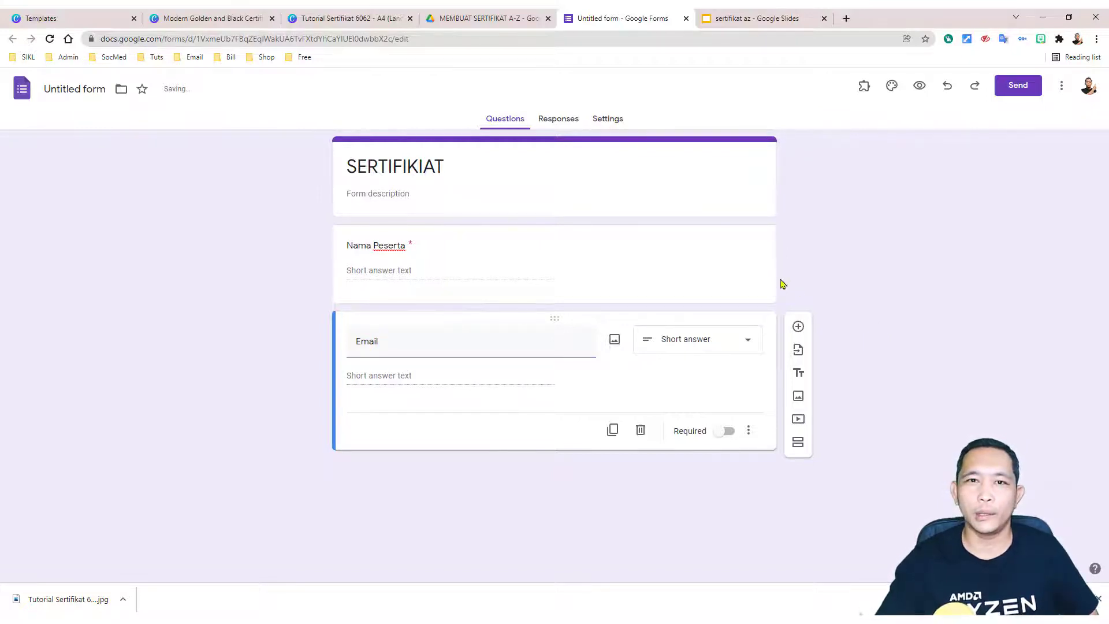
pyautogui.click(605, 120)
pyautogui.click(563, 121)
pyautogui.click(504, 122)
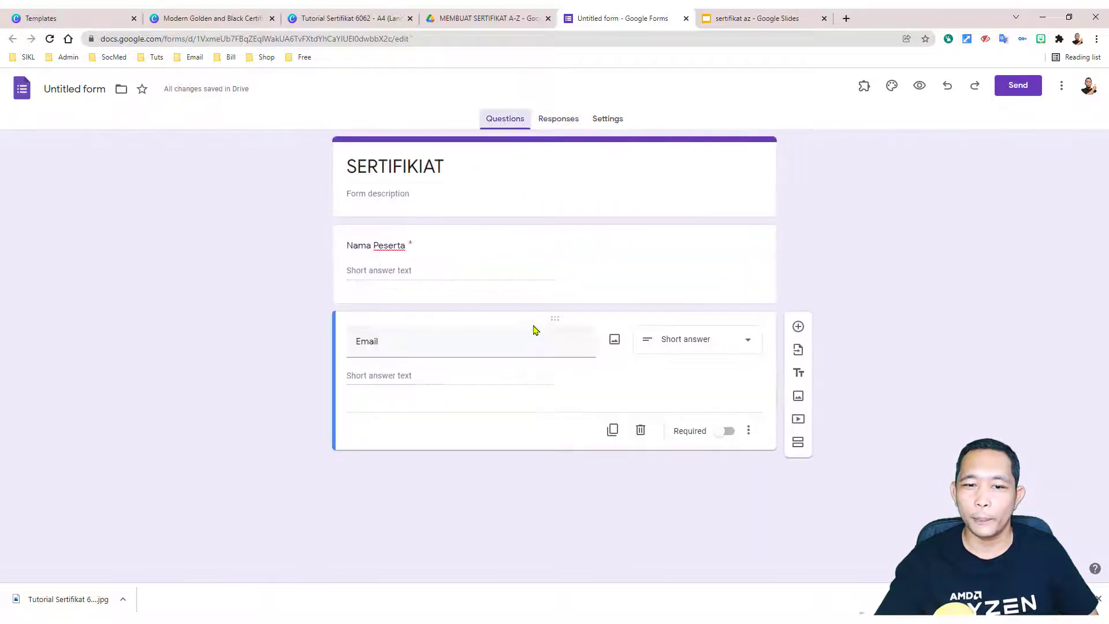
pyautogui.doubleClick(412, 340)
pyautogui.click(412, 340)
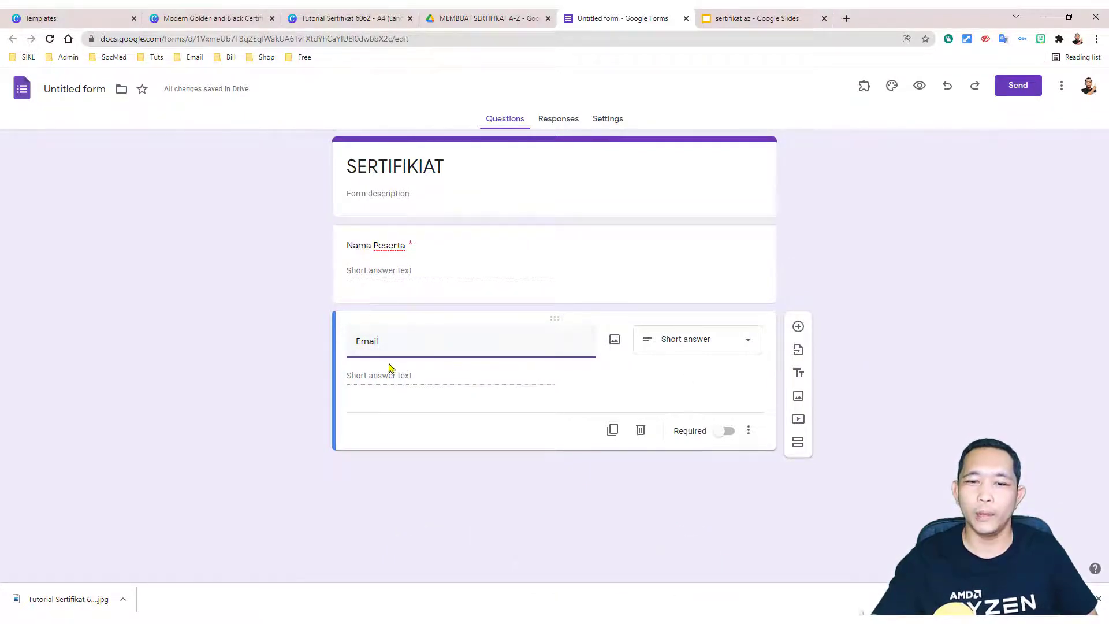
pyautogui.click(902, 436)
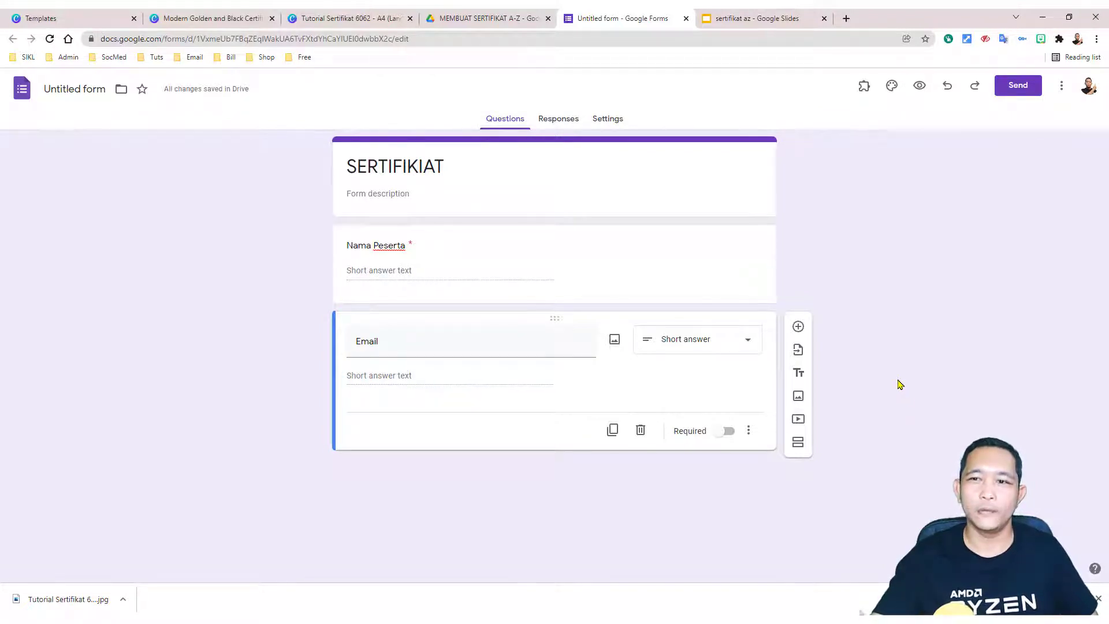
# Step: Submit one test response through the form preview, then view it in the editor's Responses summary
pyautogui.click(919, 85)
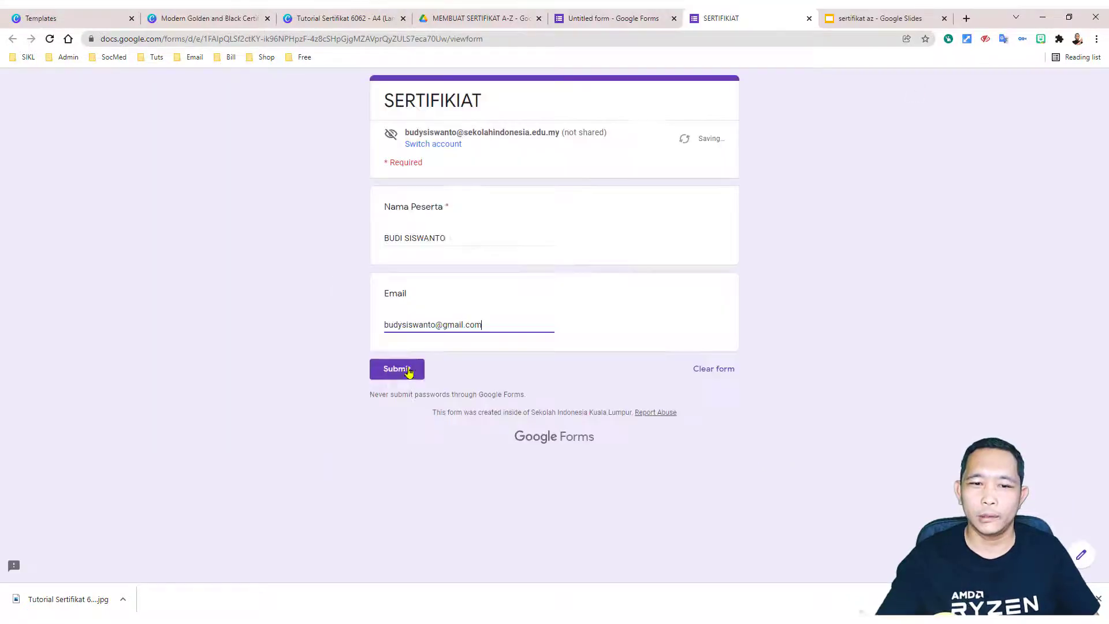
pyautogui.click(399, 372)
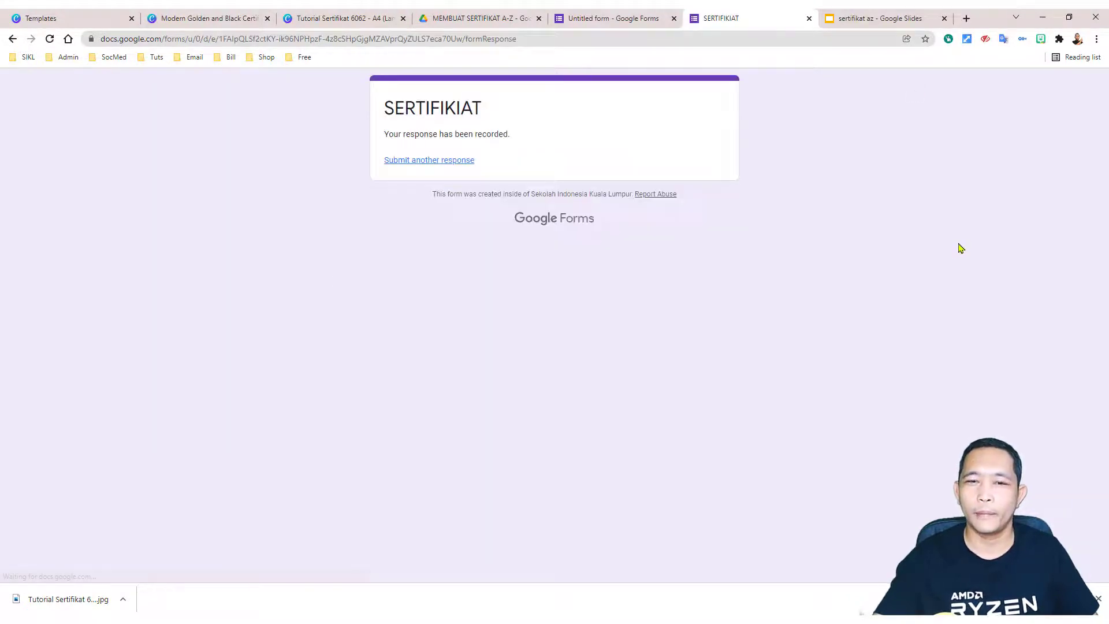
pyautogui.click(621, 23)
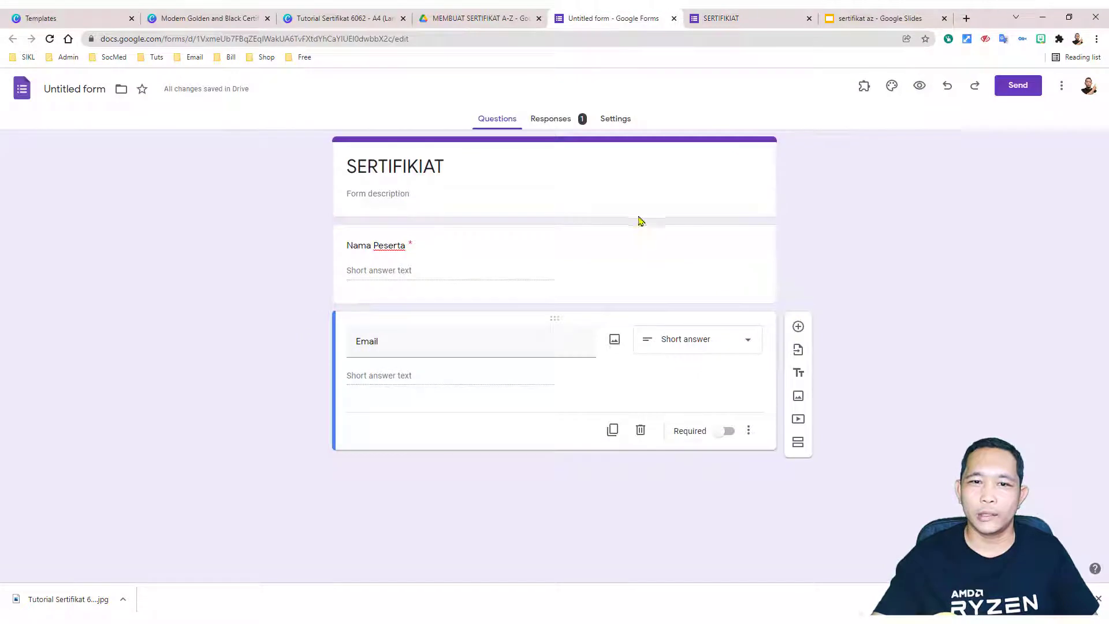
pyautogui.click(556, 122)
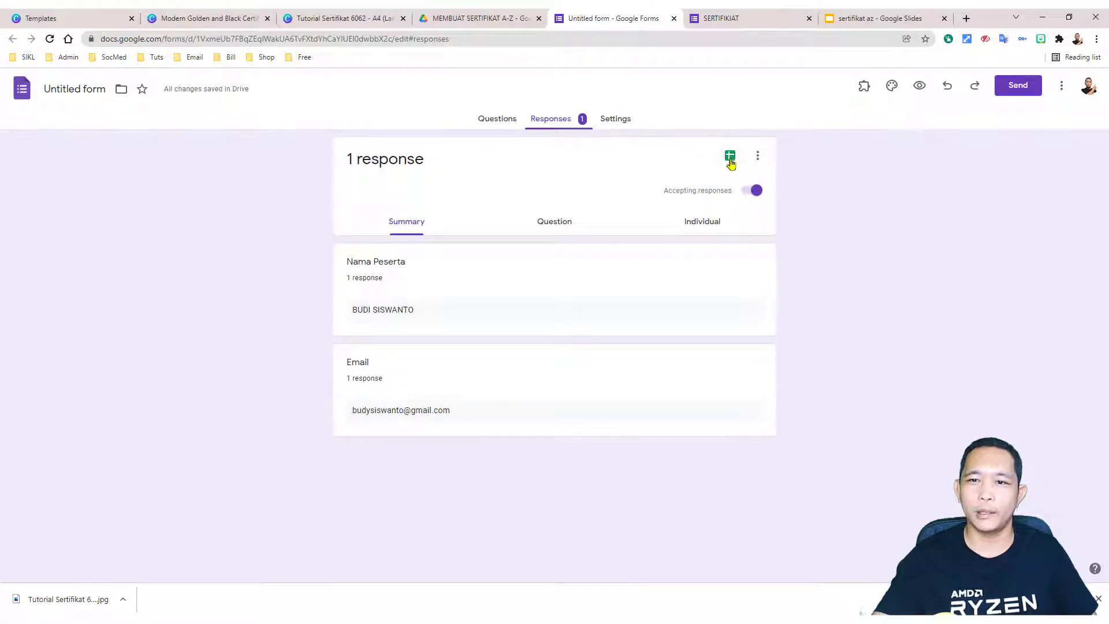
# Step: Link responses to a new 'Untitled form (Responses)' spreadsheet, confirm it in Drive, and open it
pyautogui.click(730, 160)
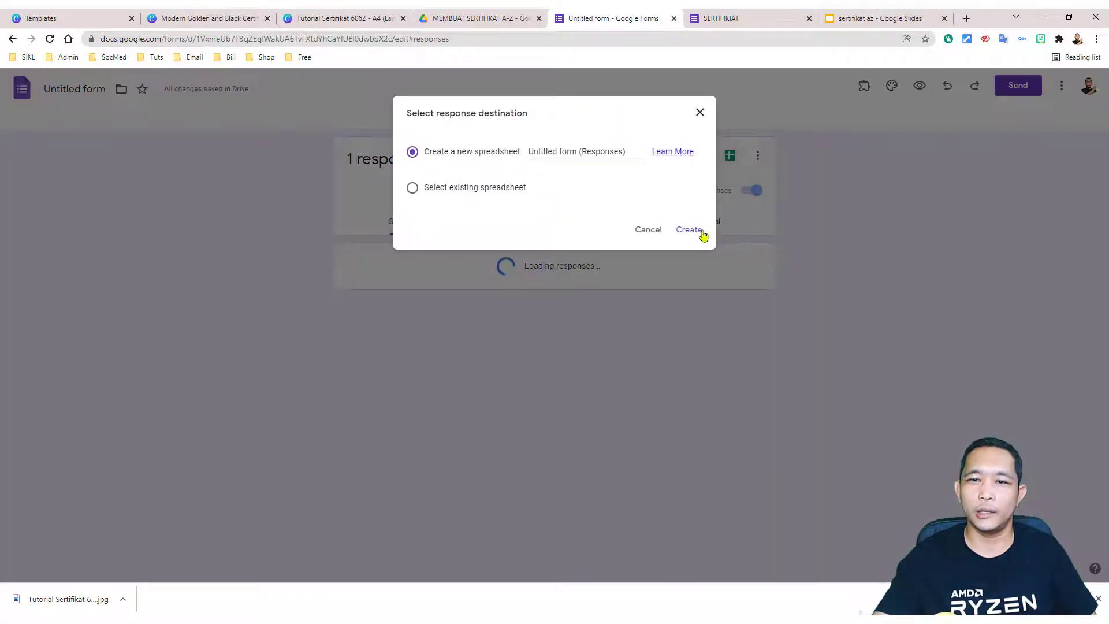
pyautogui.click(701, 231)
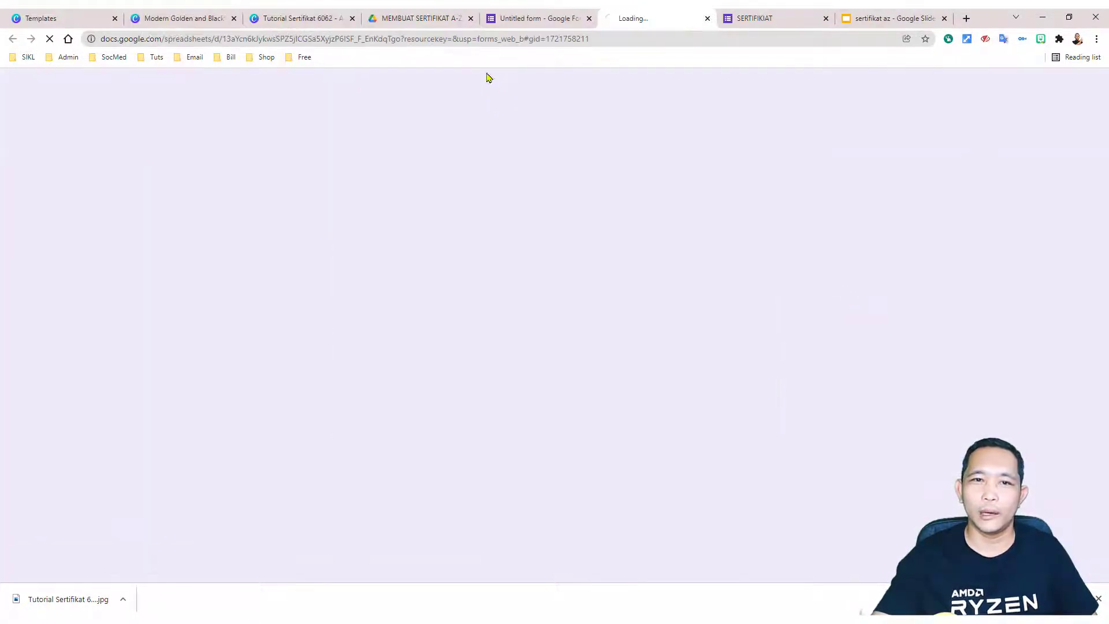
pyautogui.click(419, 20)
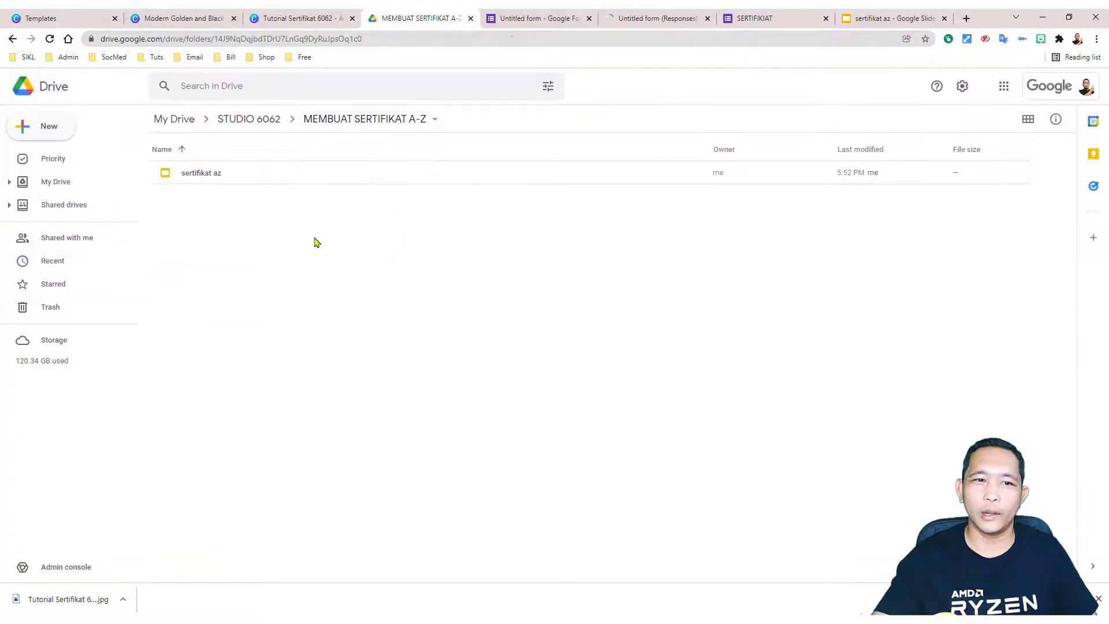
pyautogui.click(50, 38)
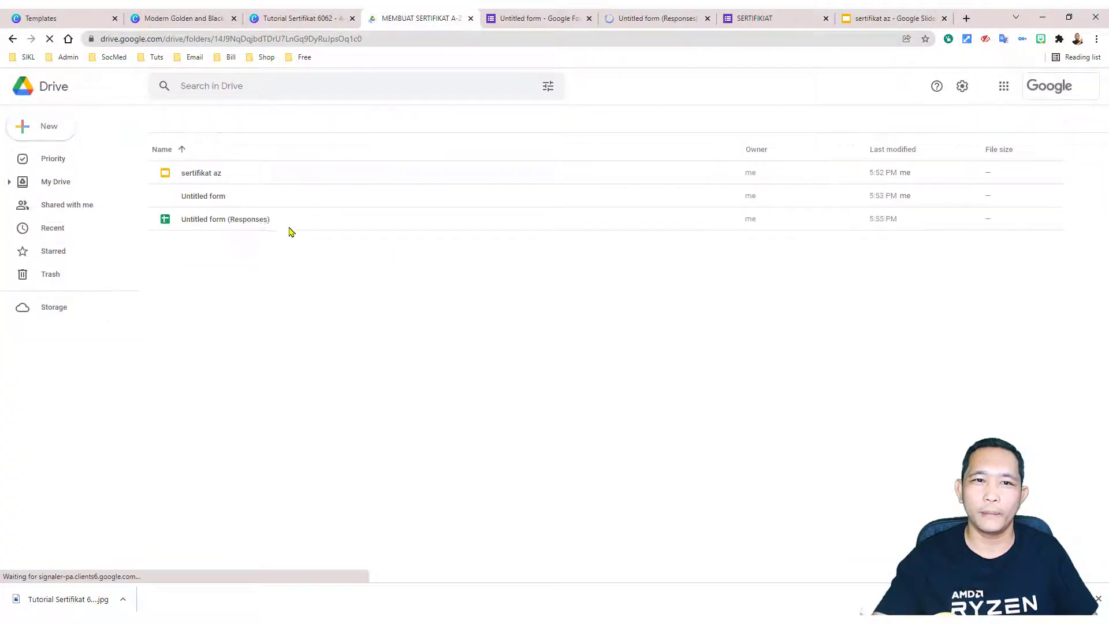
pyautogui.click(198, 198)
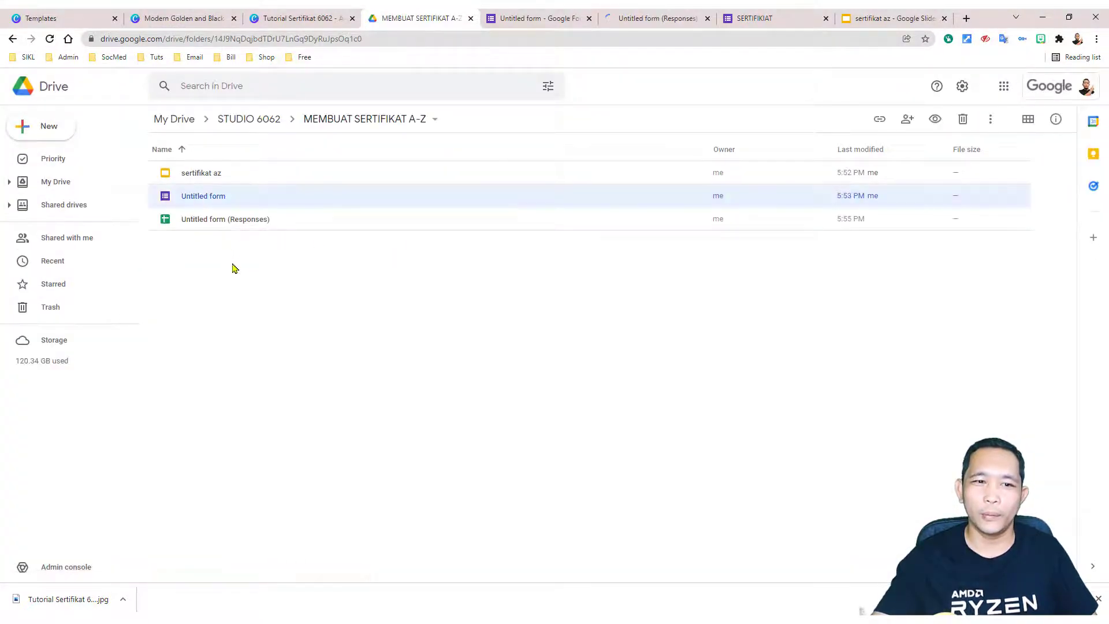
pyautogui.click(226, 224)
pyautogui.click(664, 21)
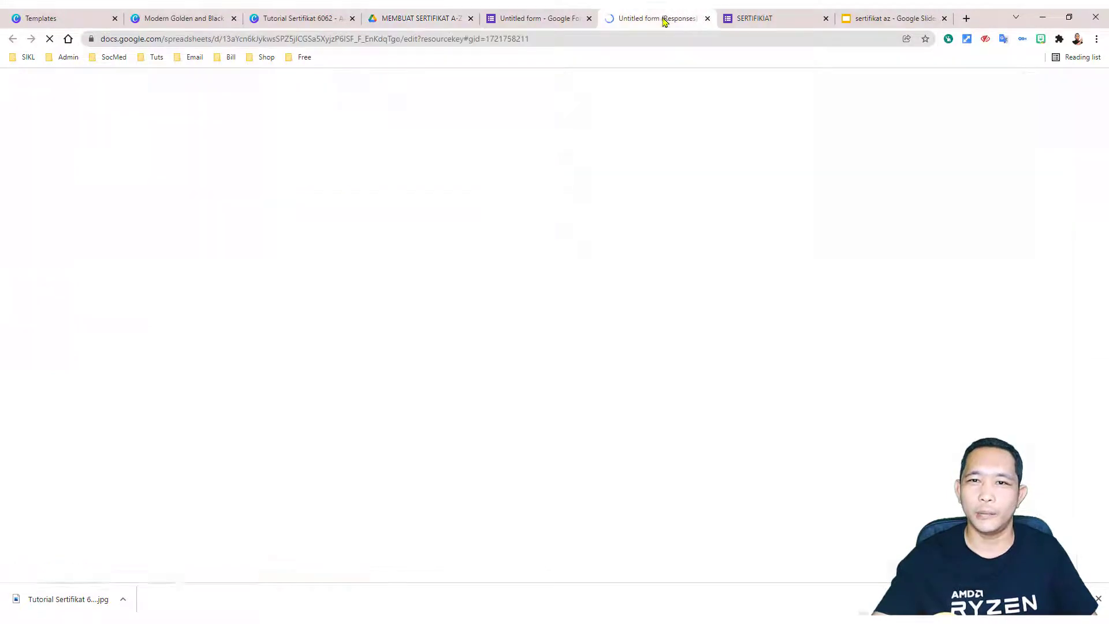
pyautogui.click(784, 494)
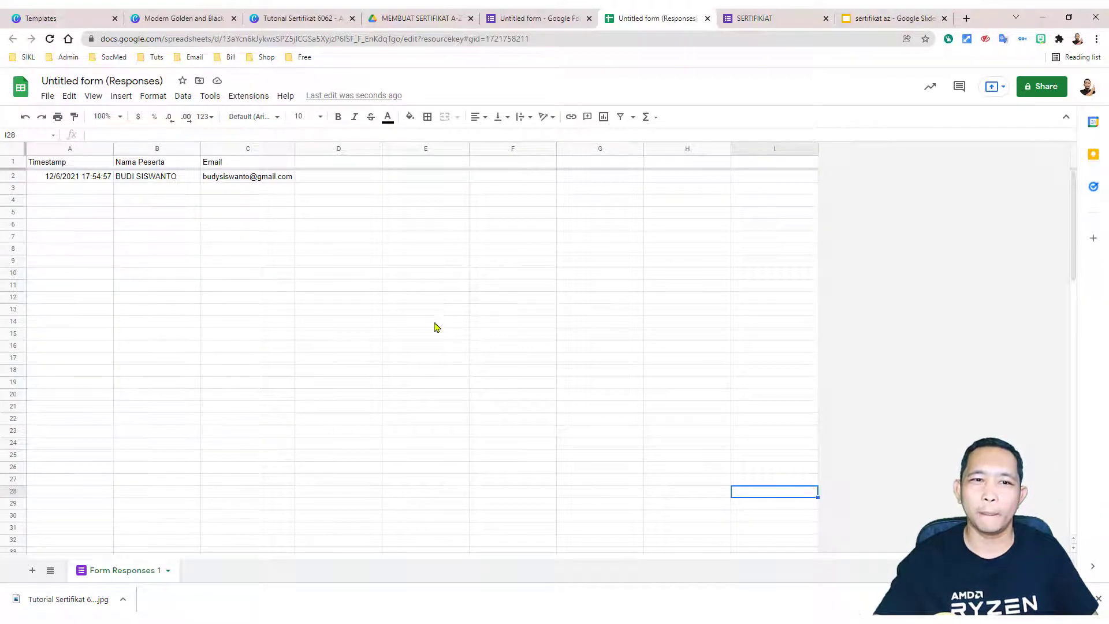
# Step: Check the test response's Timestamp, Nama Peserta and Email values
pyautogui.click(74, 182)
pyautogui.click(149, 182)
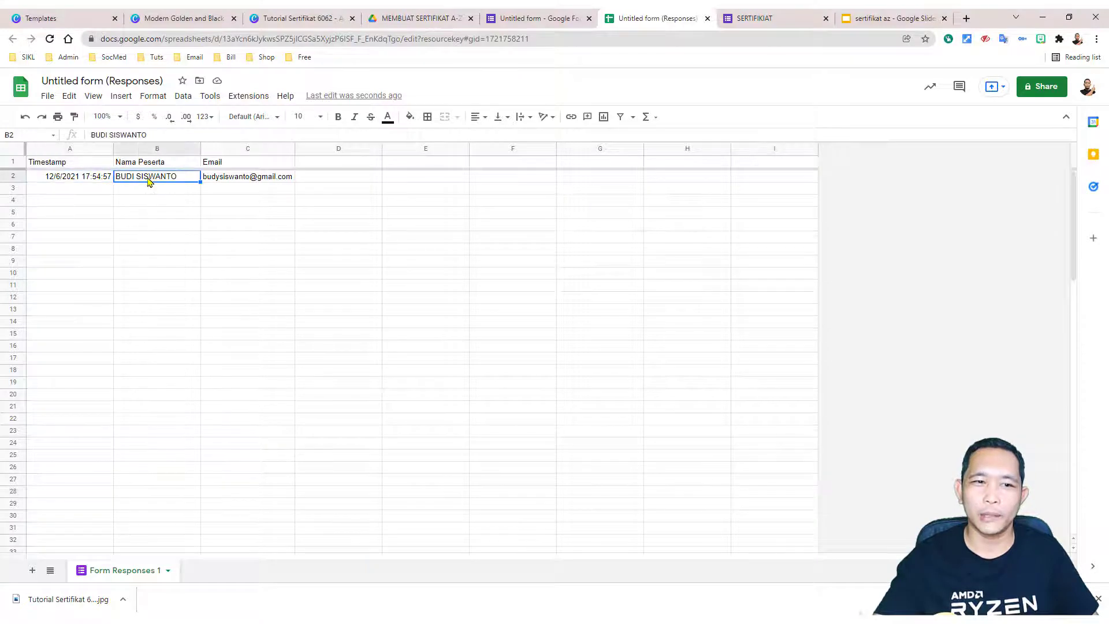
pyautogui.click(236, 182)
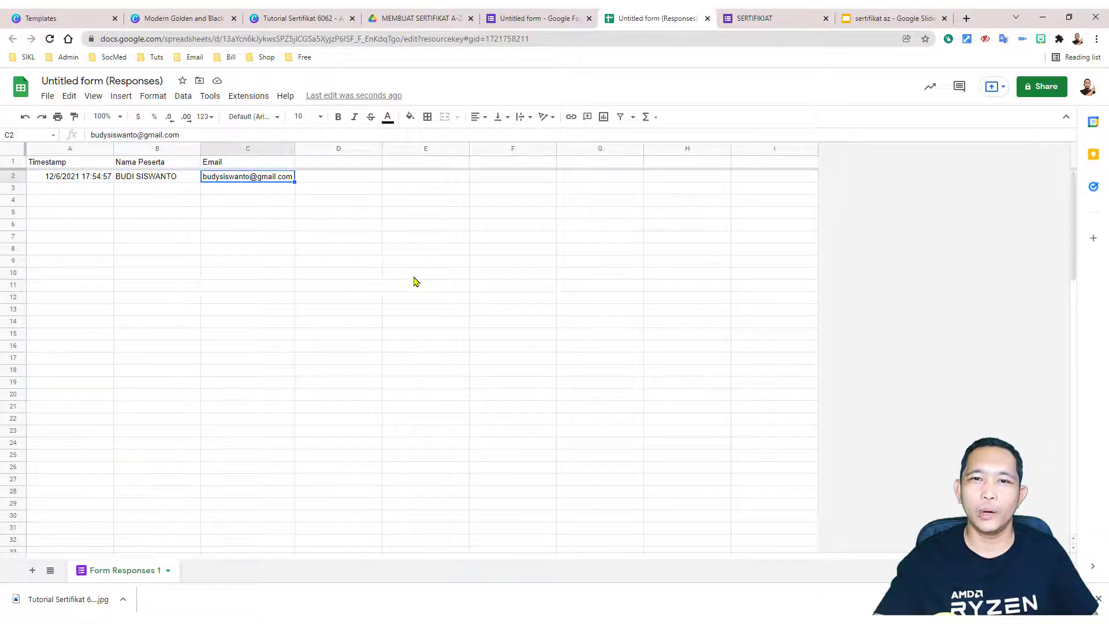
# Step: Insert one empty column left of Timestamp and select the new column A
pyautogui.click(67, 151)
pyautogui.rightClick(67, 151)
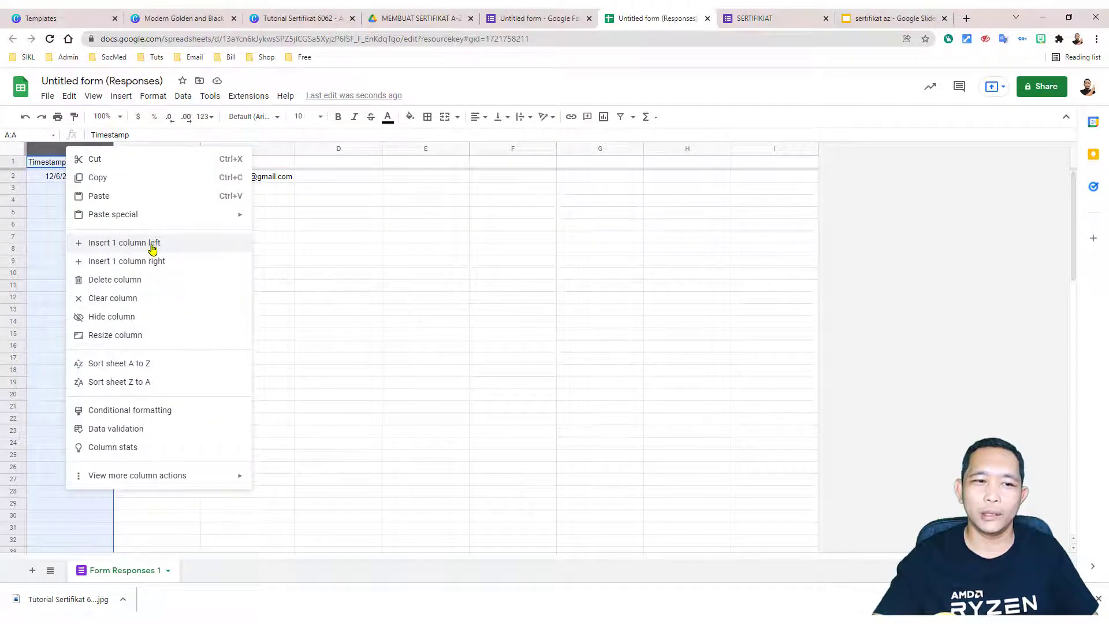
pyautogui.click(191, 245)
pyautogui.click(488, 336)
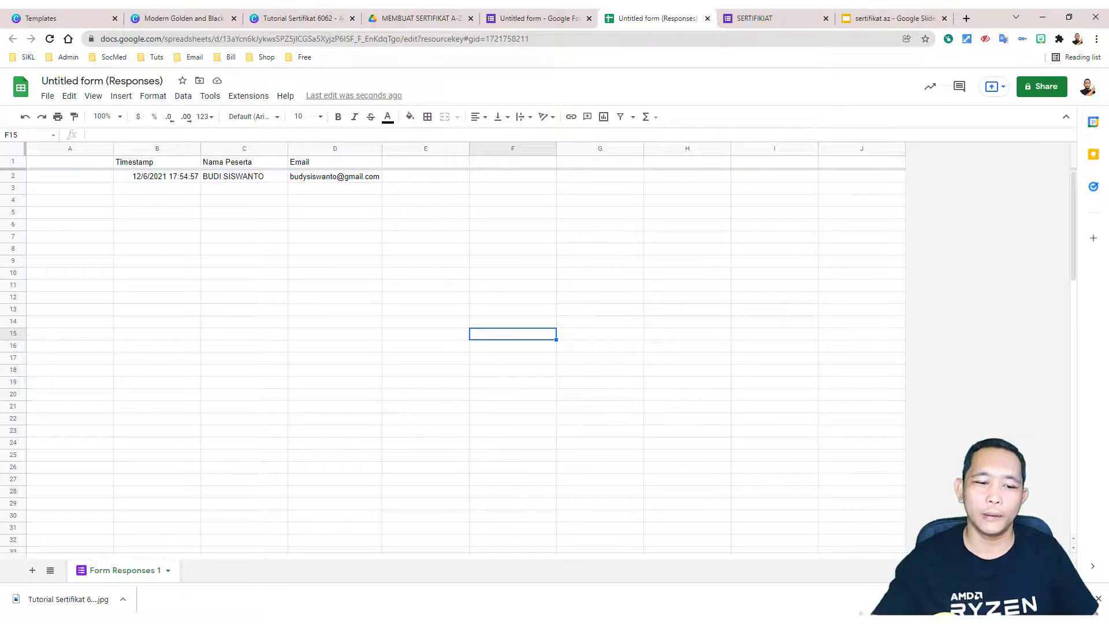
pyautogui.click(93, 148)
# Step: Paste the ArrayFormula into A1 to generate the 'ID' header and zero-padded IDs like 000001
pyautogui.doubleClick(92, 166)
pyautogui.rightClick(92, 164)
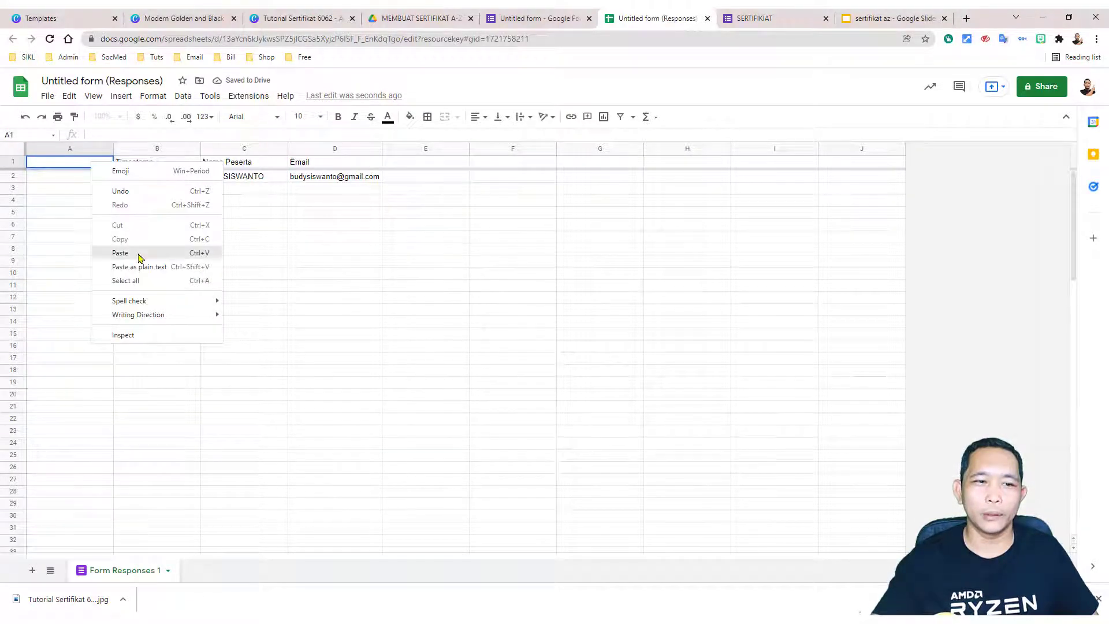
pyautogui.click(120, 253)
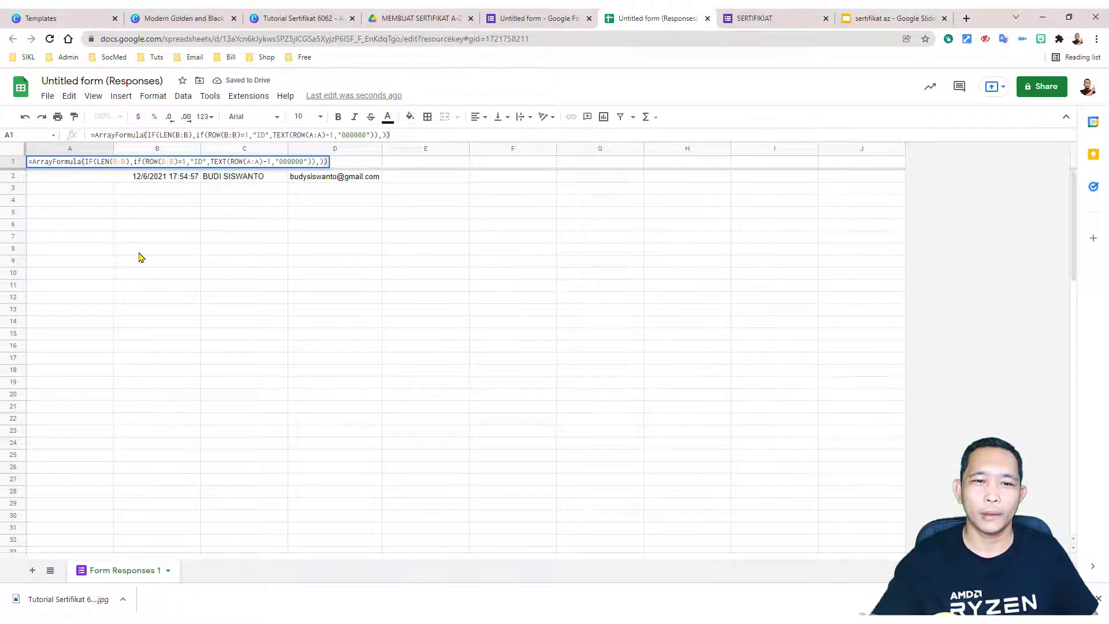
pyautogui.press('Return')
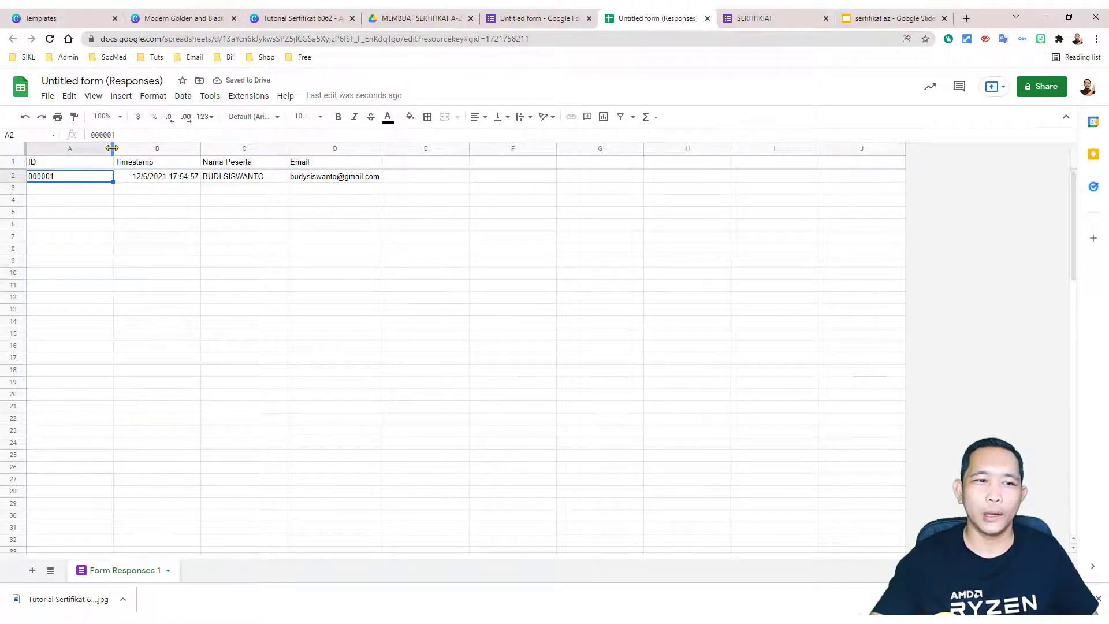
# Step: Narrow column A to fit the IDs and review the formula in A1 without changing it
pyautogui.moveTo(112, 149); pyautogui.dragTo(68, 152)
pyautogui.click(152, 226)
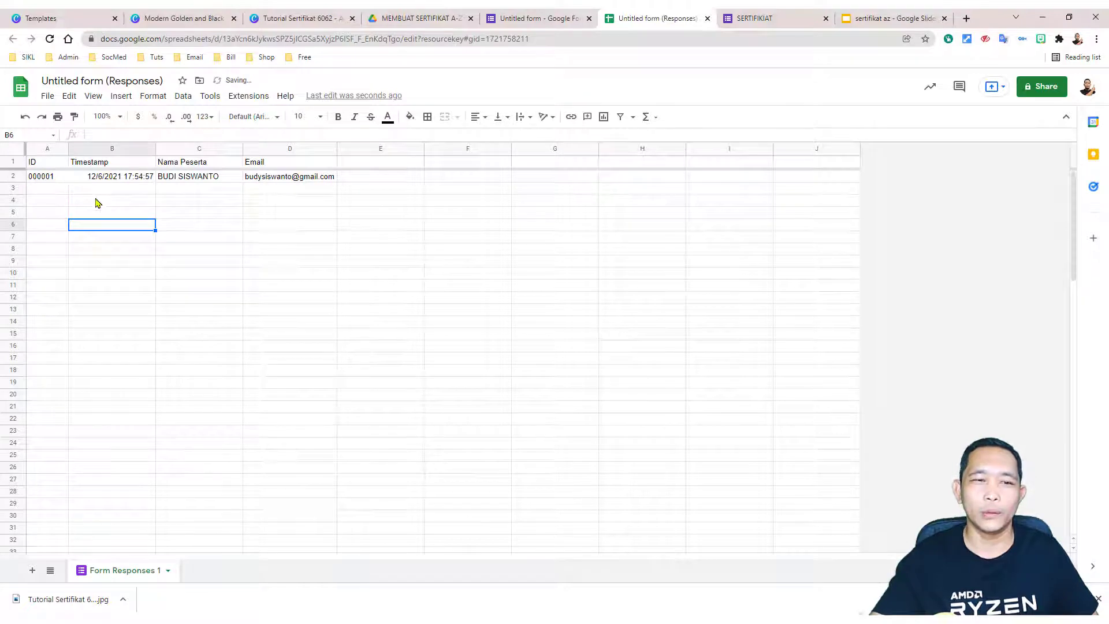
pyautogui.moveTo(52, 190); pyautogui.dragTo(71, 191)
pyautogui.click(57, 191)
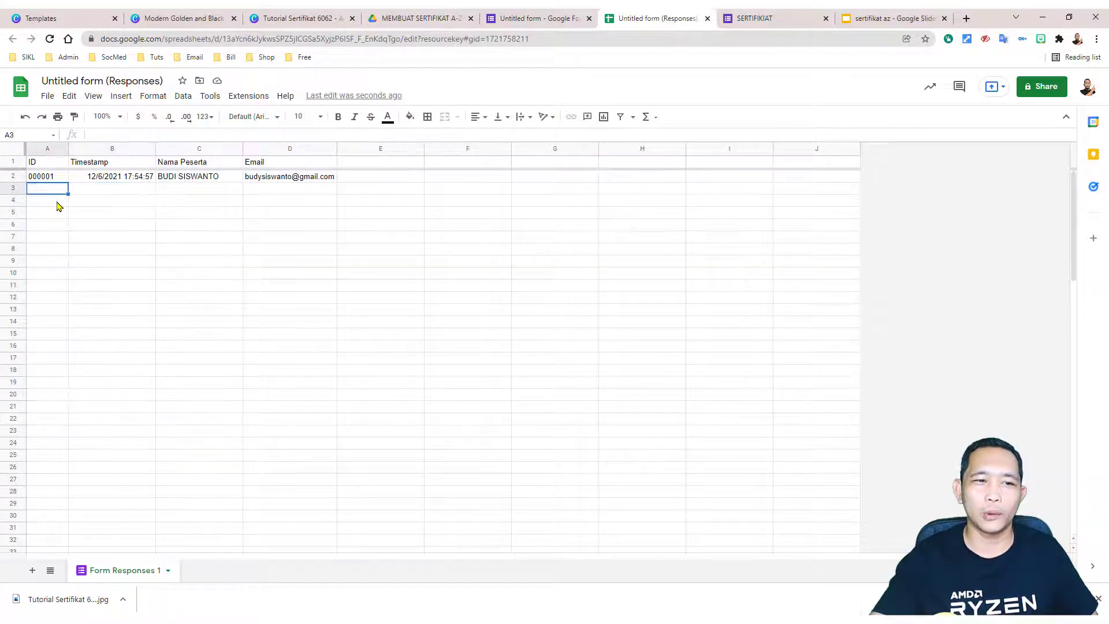
pyautogui.click(57, 213)
pyautogui.click(57, 224)
pyautogui.click(62, 239)
pyautogui.click(56, 271)
pyautogui.click(57, 319)
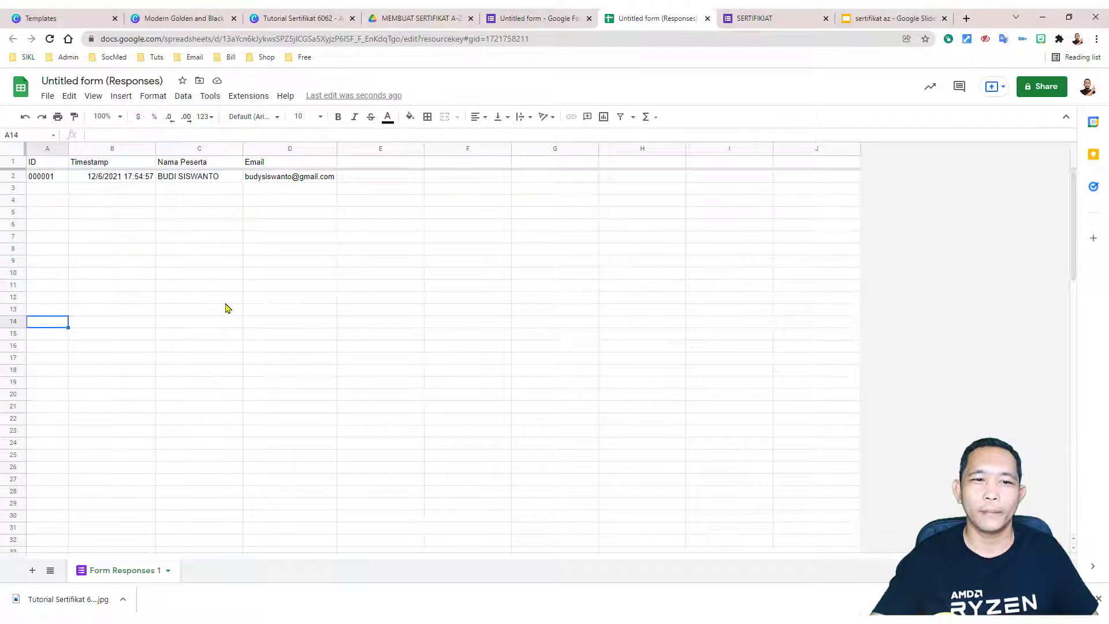
pyautogui.click(224, 301)
pyautogui.doubleClick(44, 163)
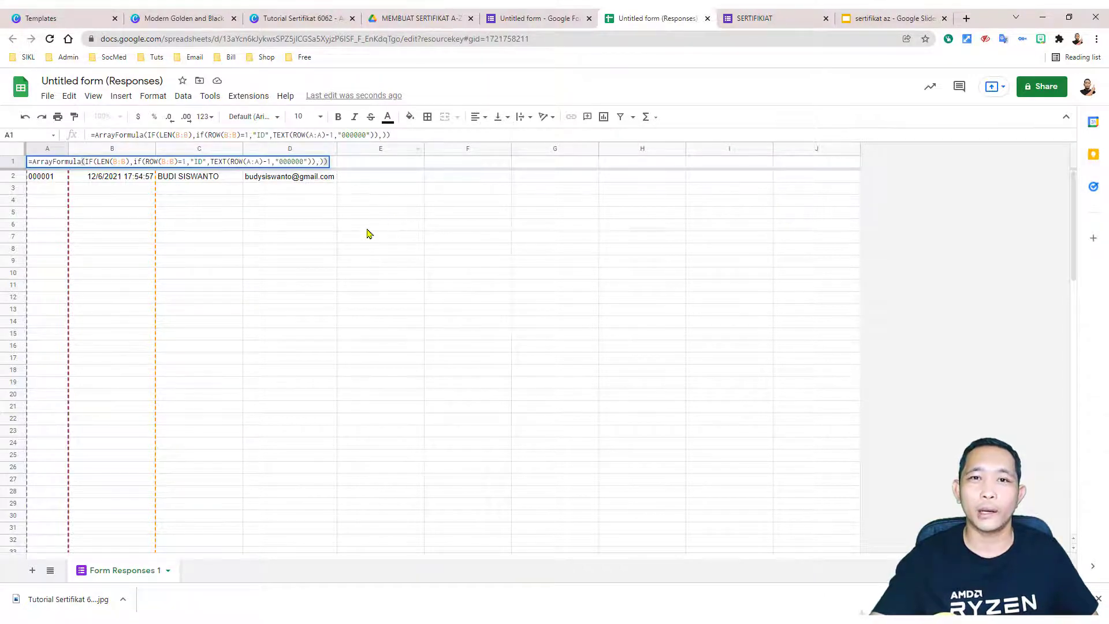
pyautogui.click(442, 312)
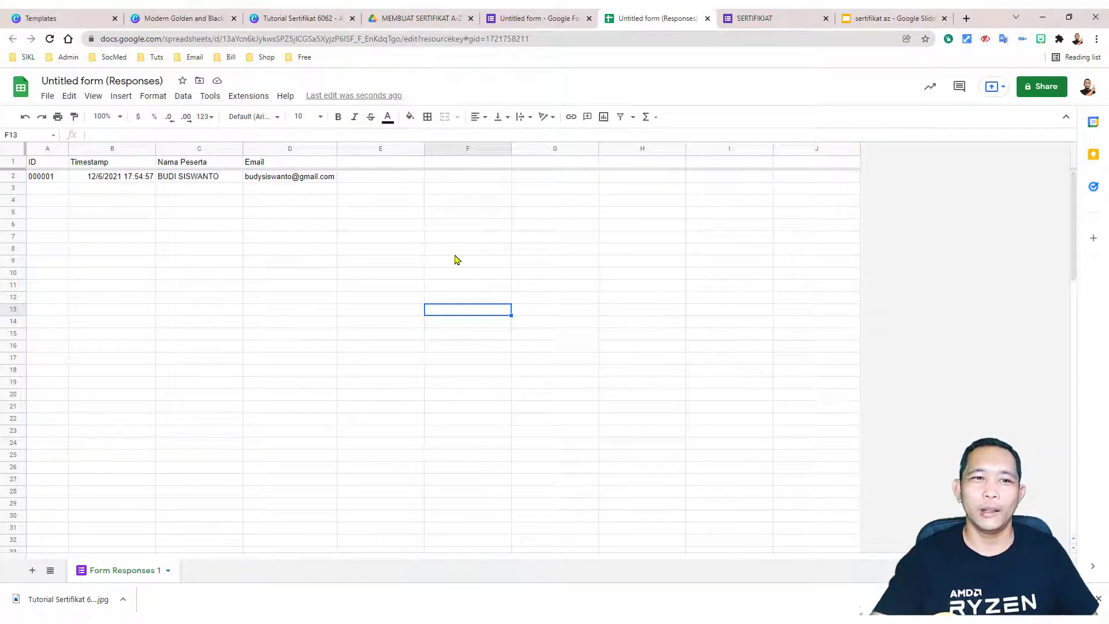
# Step: Launch the AutoCrat add-on from the Extensions menu
pyautogui.click(250, 97)
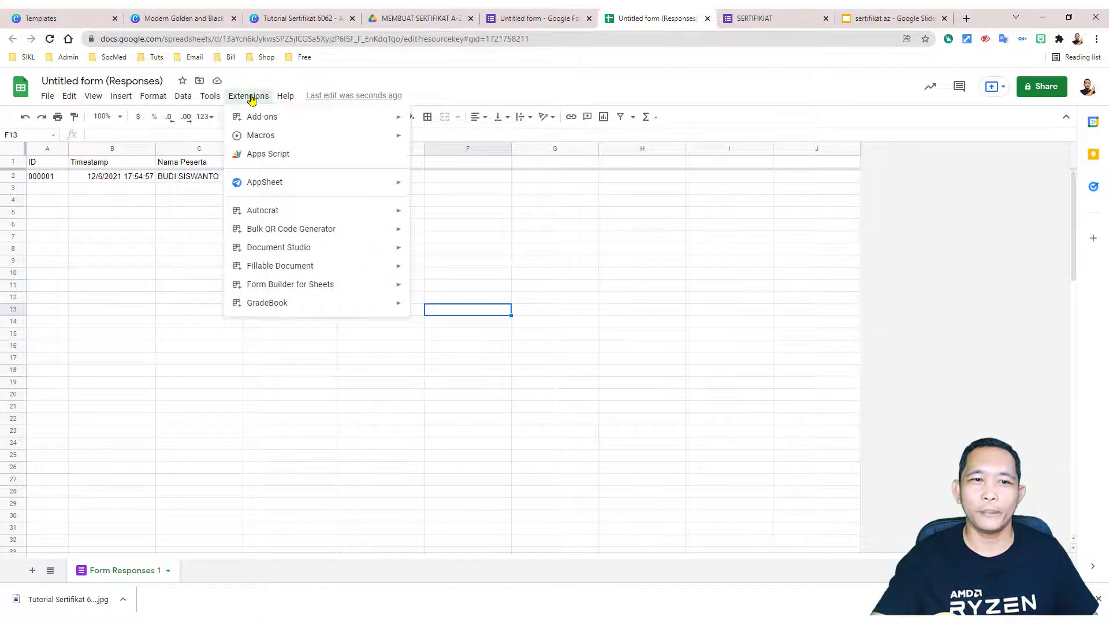
pyautogui.moveTo(302, 217)
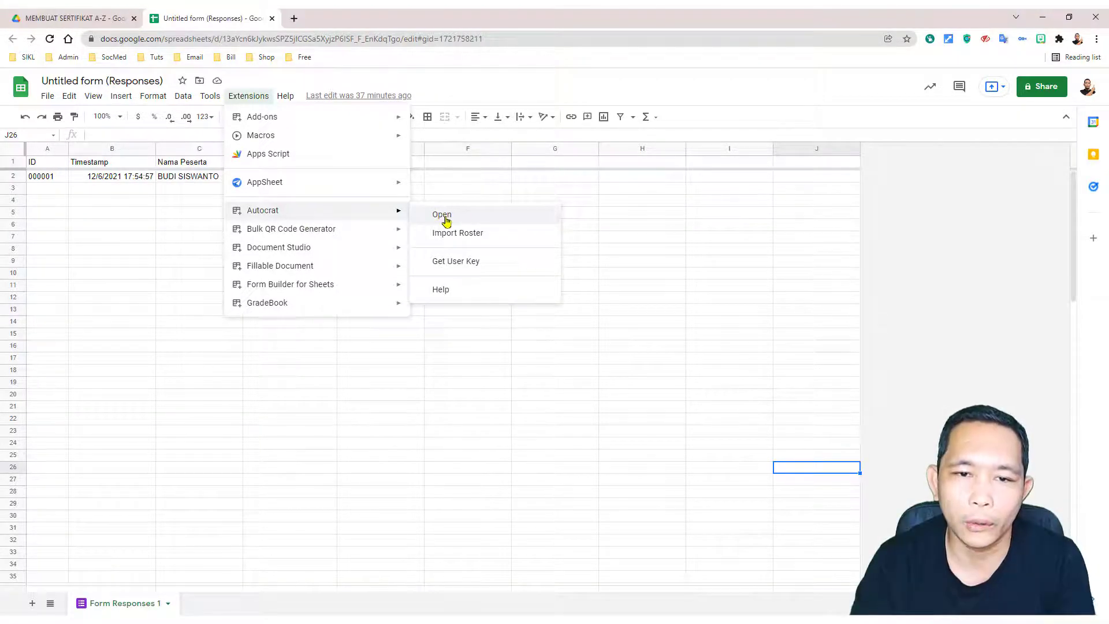
pyautogui.click(446, 220)
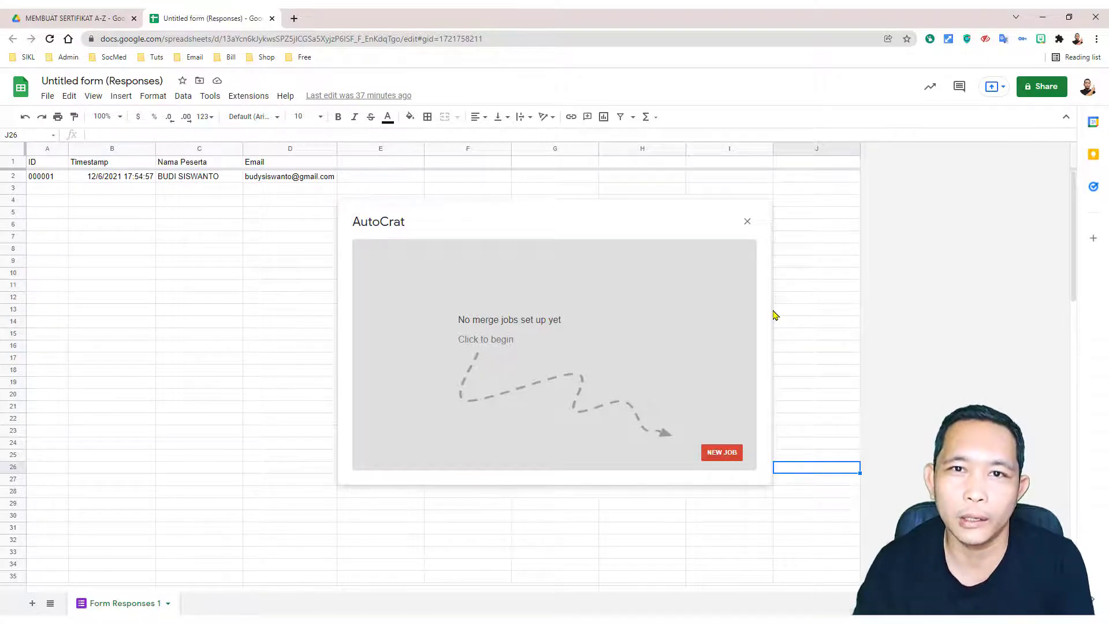
# Step: Create a new AutoCrat job named 'SERTIFIKAT TEST' and advance to template selection
pyautogui.click(721, 453)
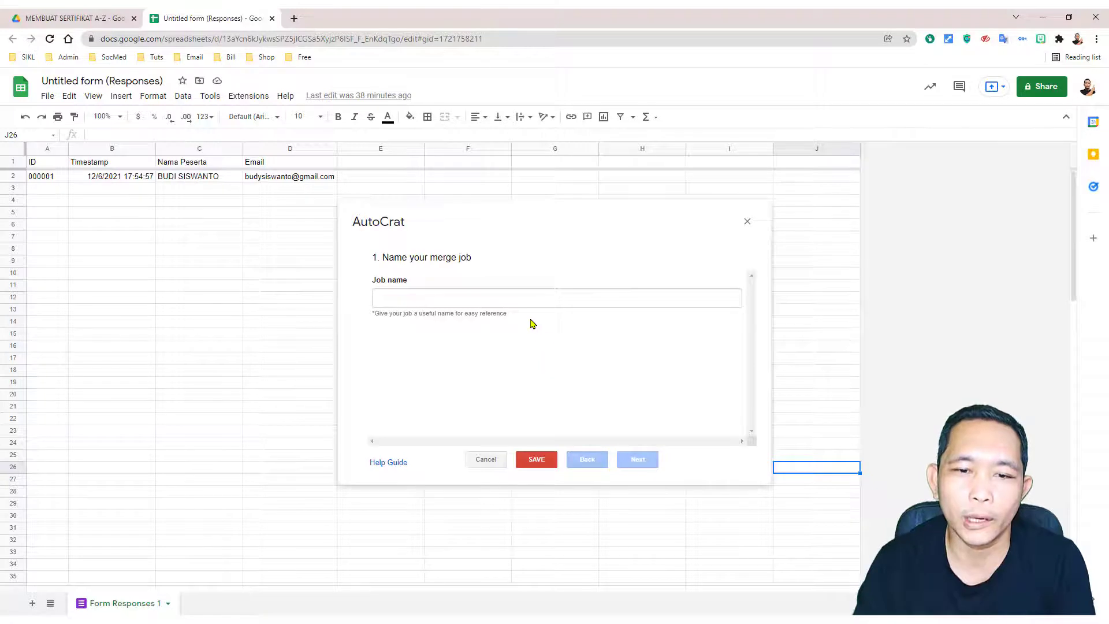
pyautogui.click(520, 298)
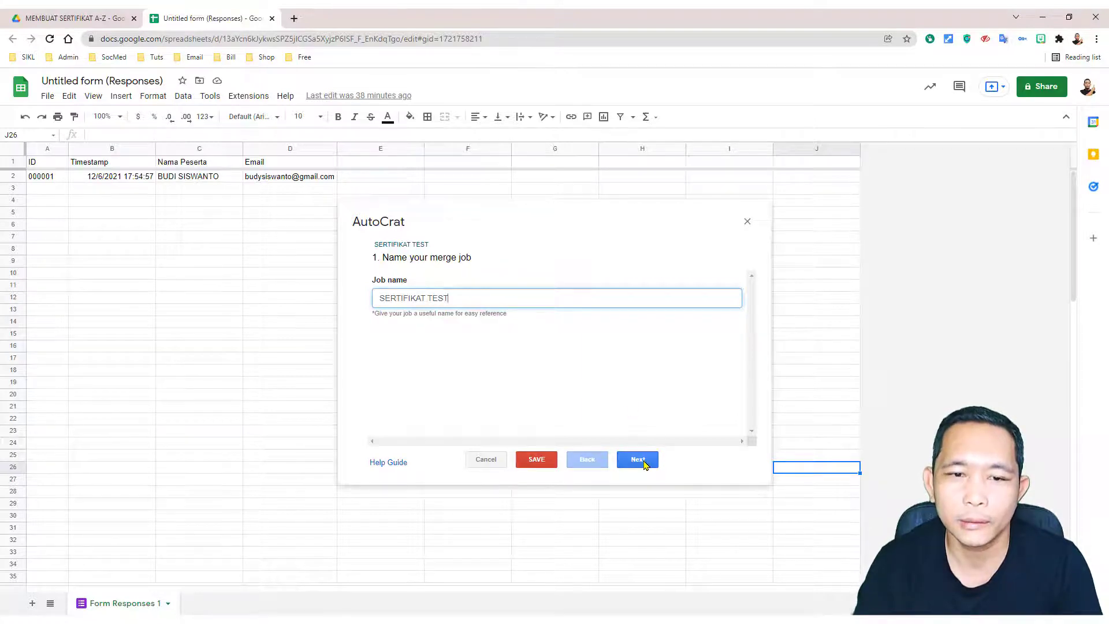
pyautogui.click(642, 462)
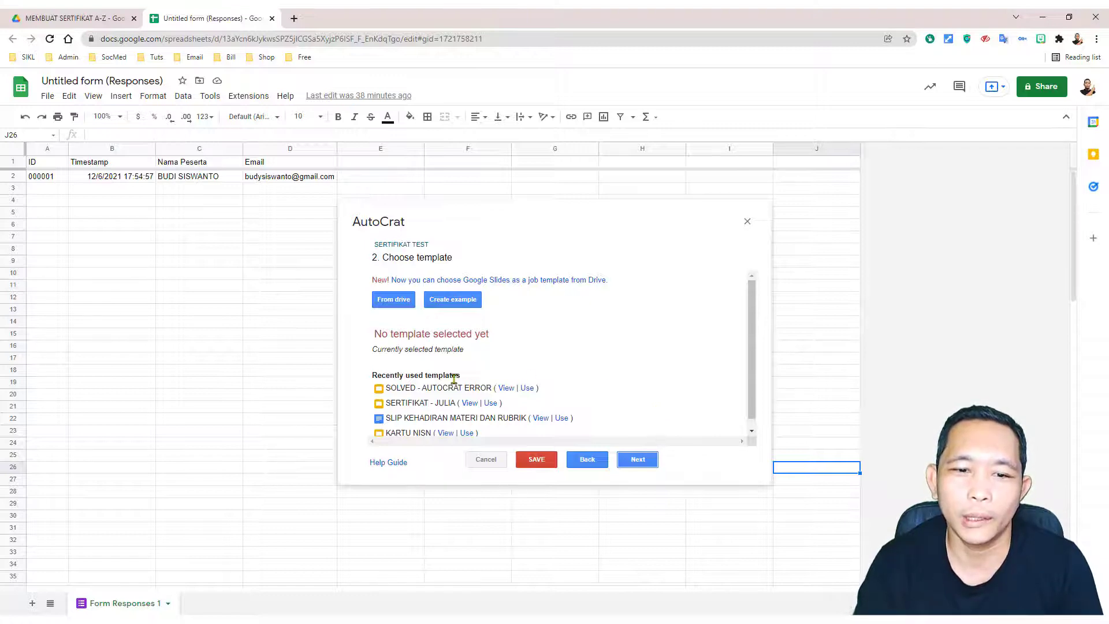
# Step: Copy the exact name 'sertifikat az' from its Rename box in Drive, leaving the name unchanged
pyautogui.click(58, 19)
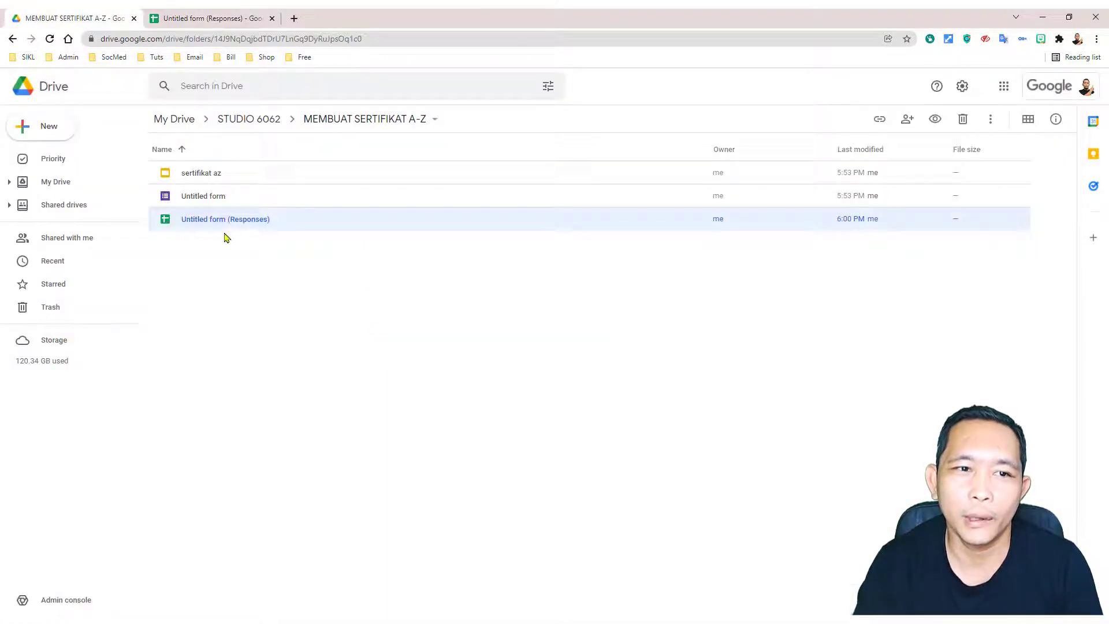
pyautogui.click(216, 179)
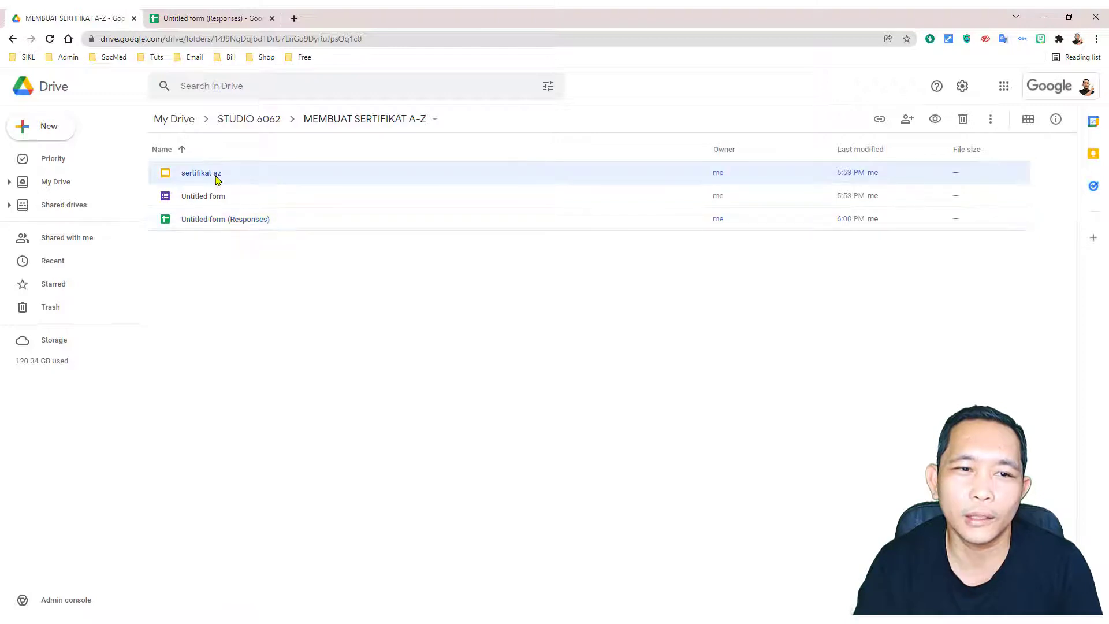
pyautogui.rightClick(211, 177)
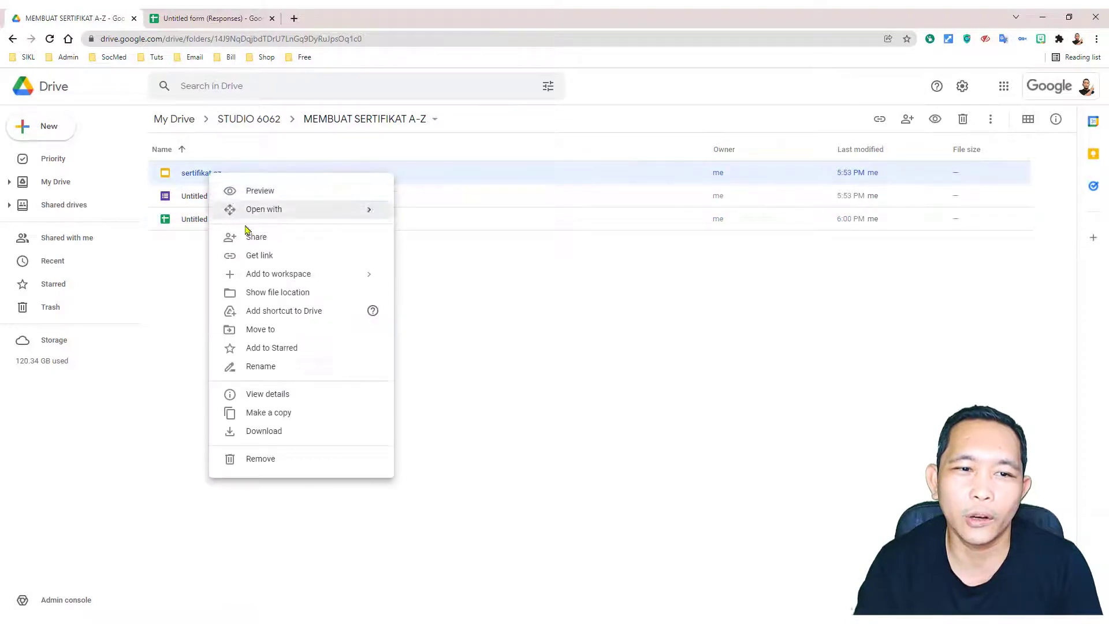
pyautogui.click(264, 368)
pyautogui.rightClick(485, 338)
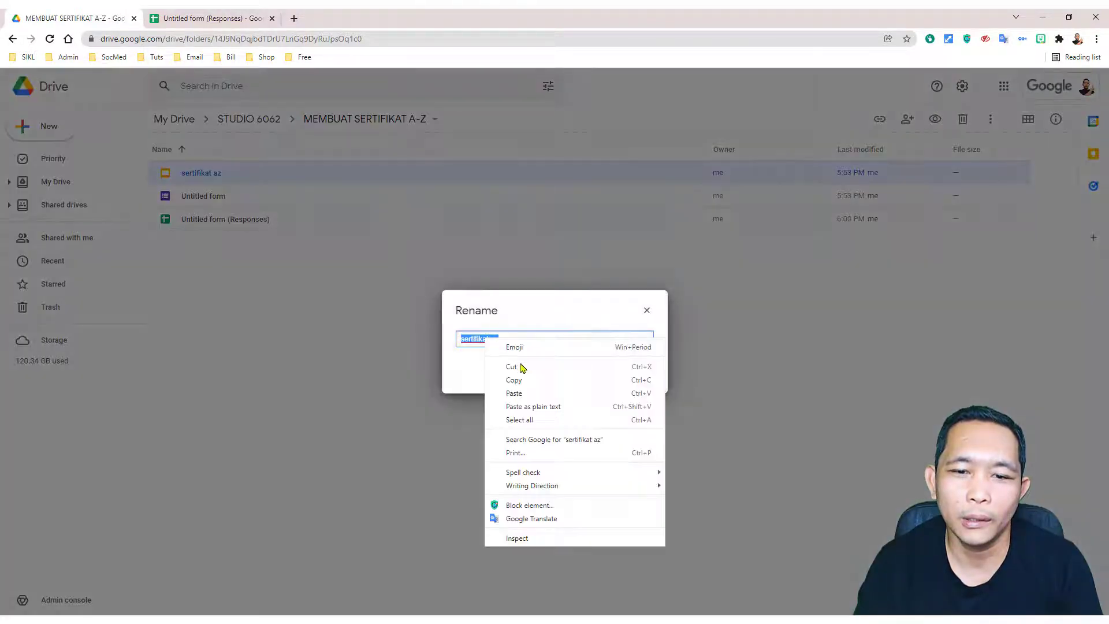
pyautogui.click(515, 379)
pyautogui.click(630, 372)
pyautogui.click(226, 20)
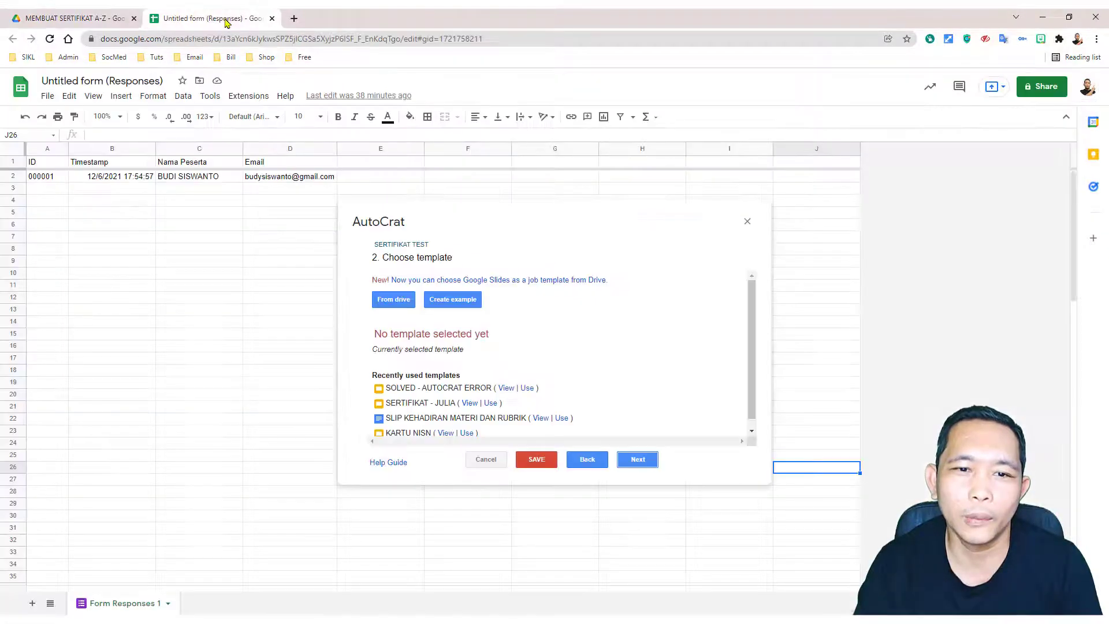
# Step: Search Drive for 'sertifikat az', select it as the job's template, and proceed to data mapping
pyautogui.click(402, 303)
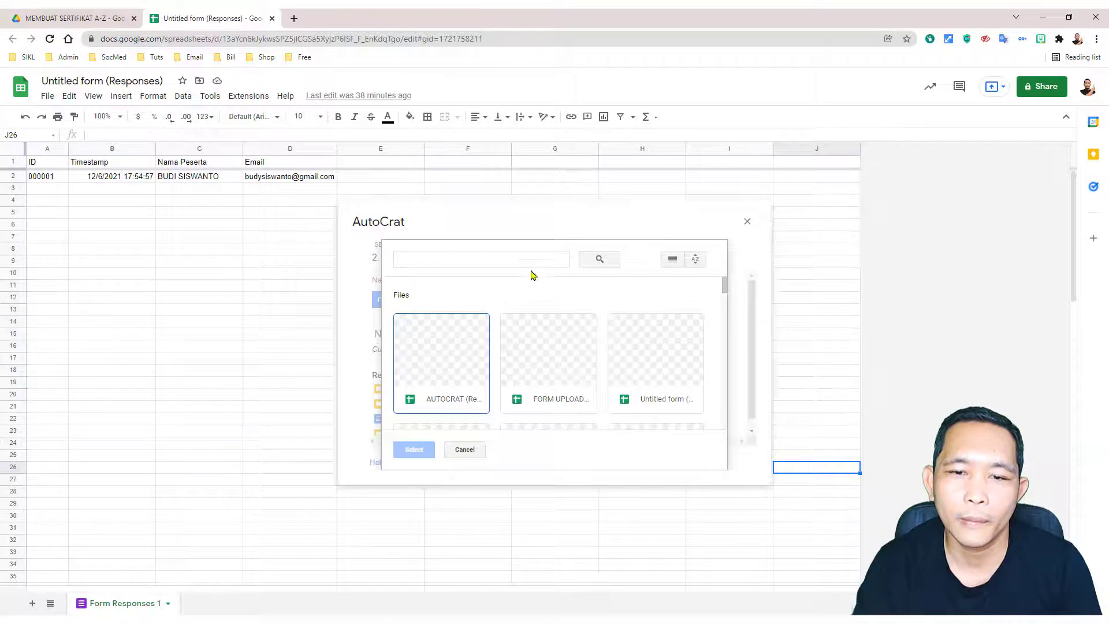
pyautogui.rightClick(523, 258)
pyautogui.click(559, 344)
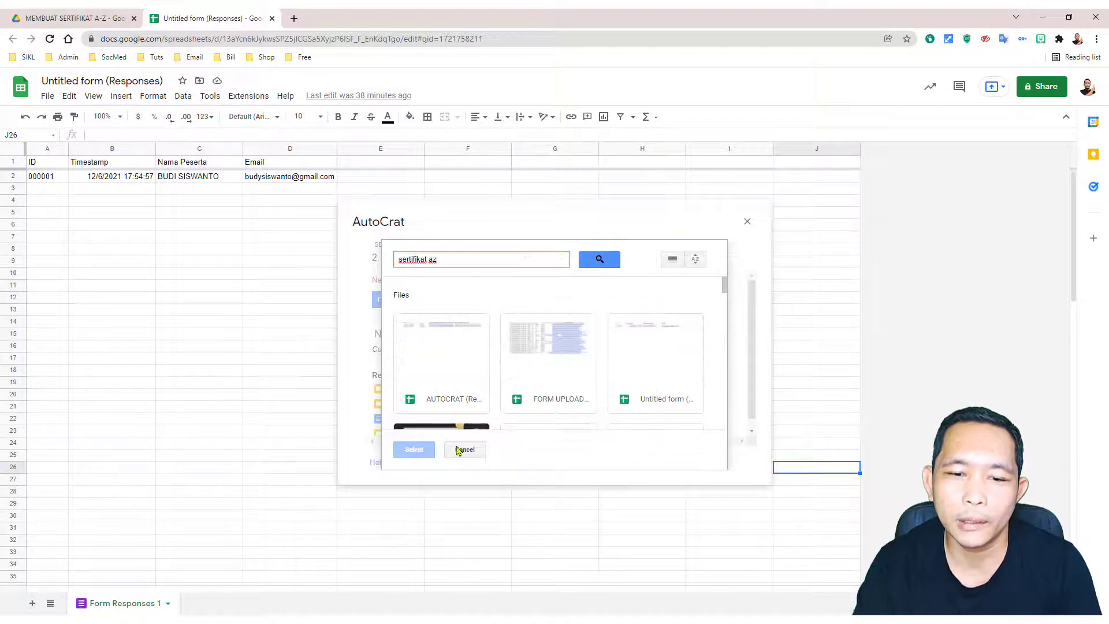
pyautogui.click(610, 260)
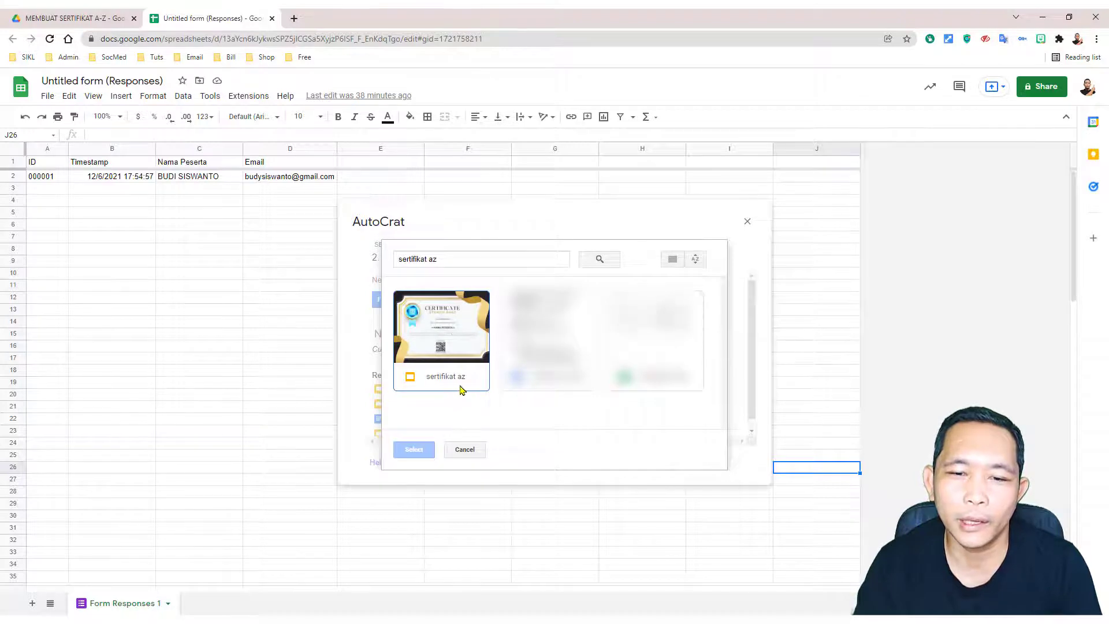
pyautogui.click(460, 343)
pyautogui.click(414, 451)
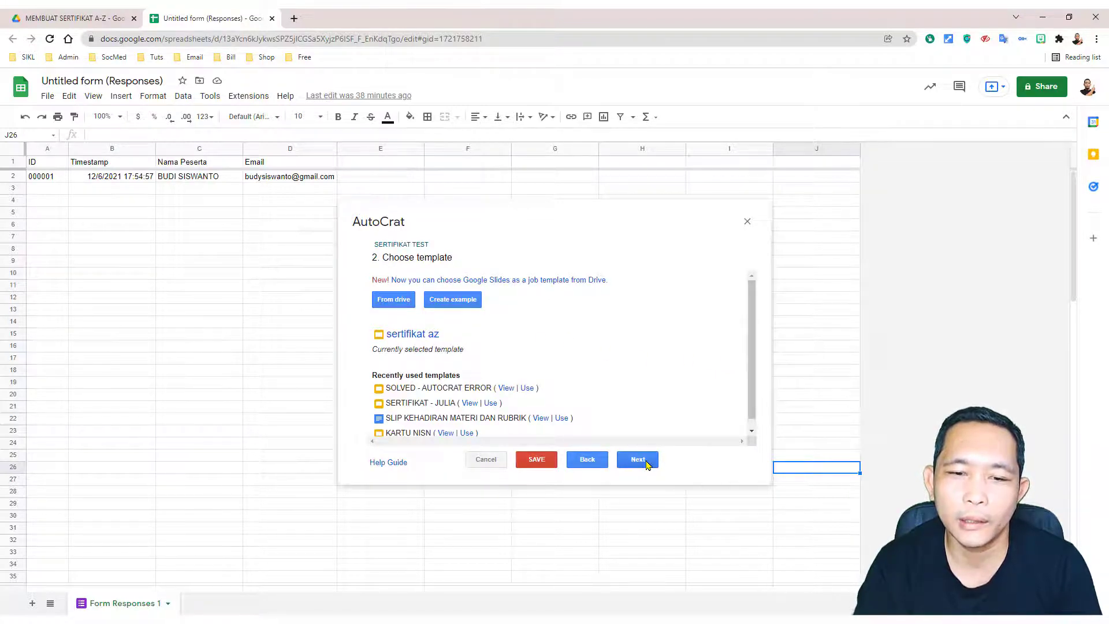
pyautogui.click(638, 459)
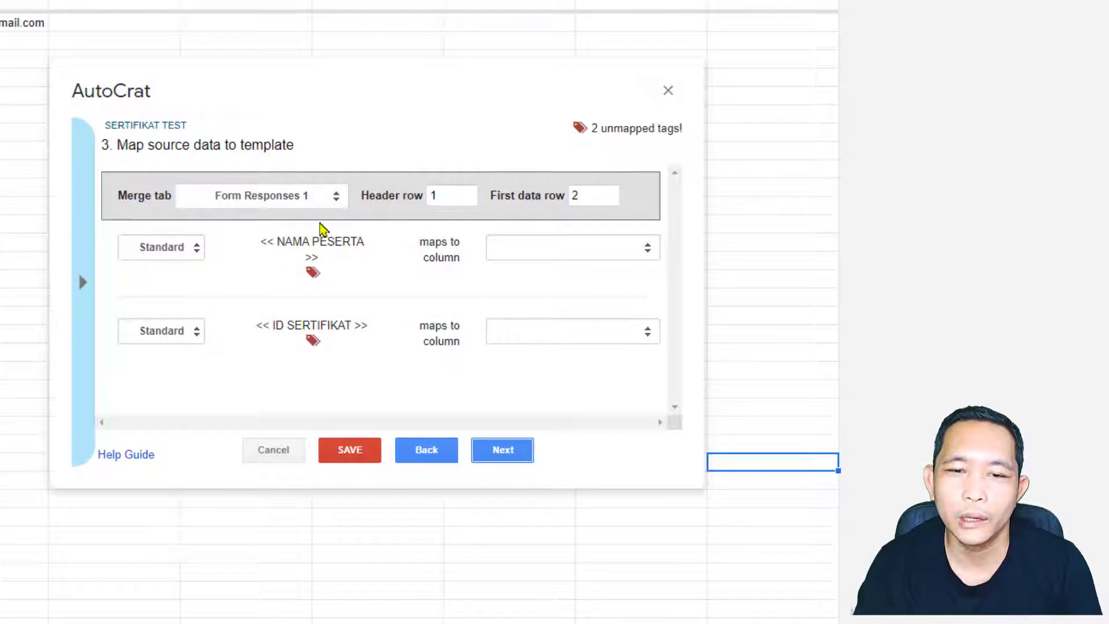
# Step: Keep Form Responses 1 as the merge tab and map NAMA PESERTA to Nama Peserta and ID SERTIFIKAT to ID
pyautogui.click(339, 203)
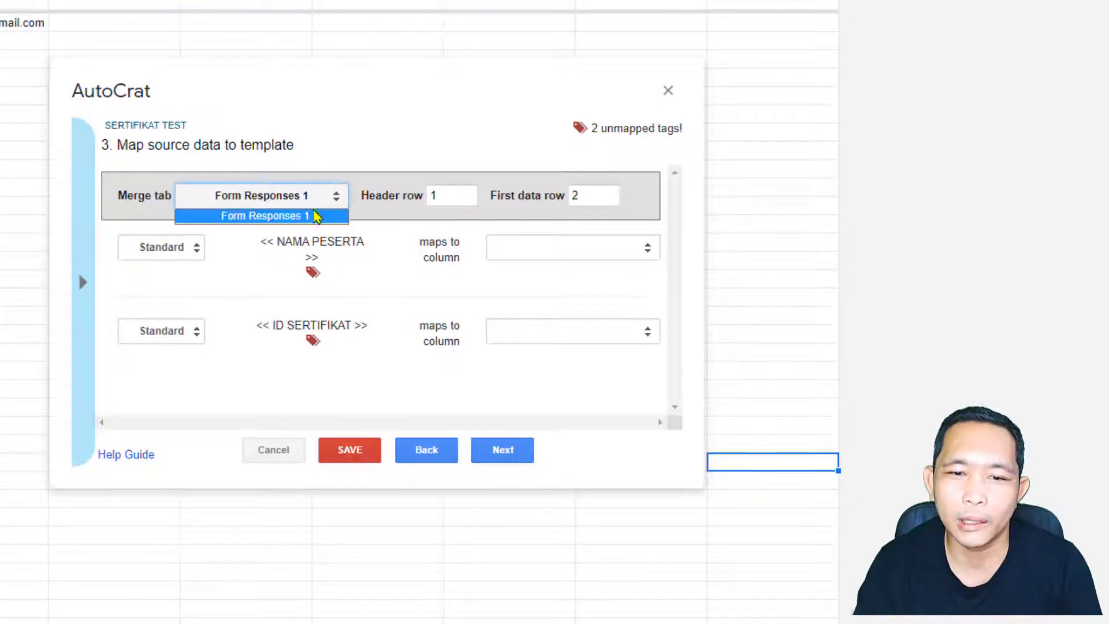
pyautogui.click(287, 220)
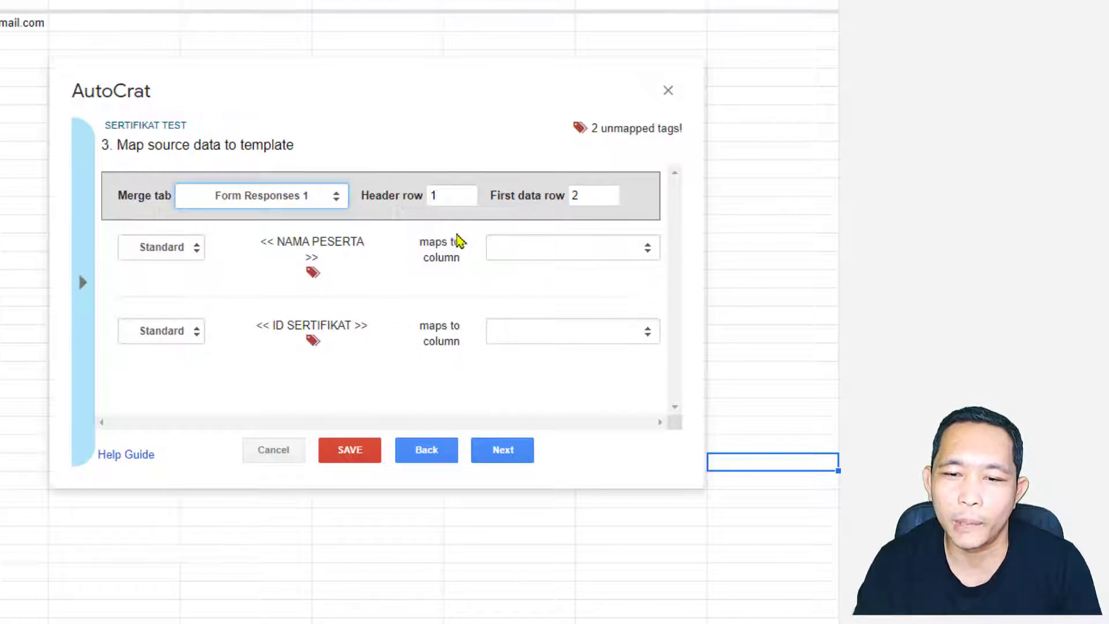
pyautogui.click(625, 253)
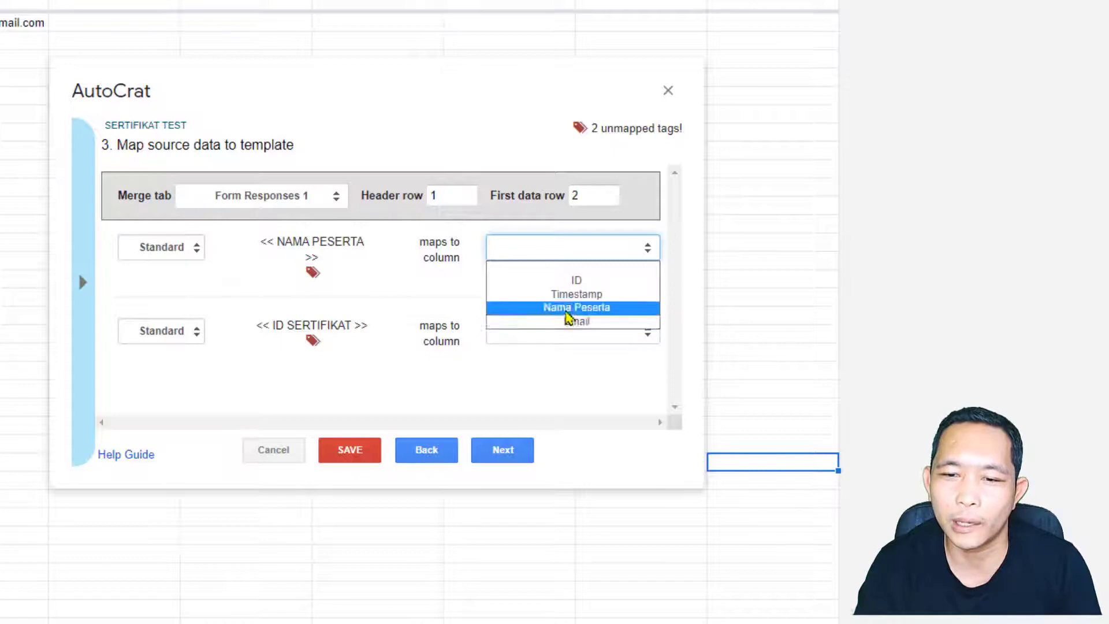
pyautogui.click(572, 307)
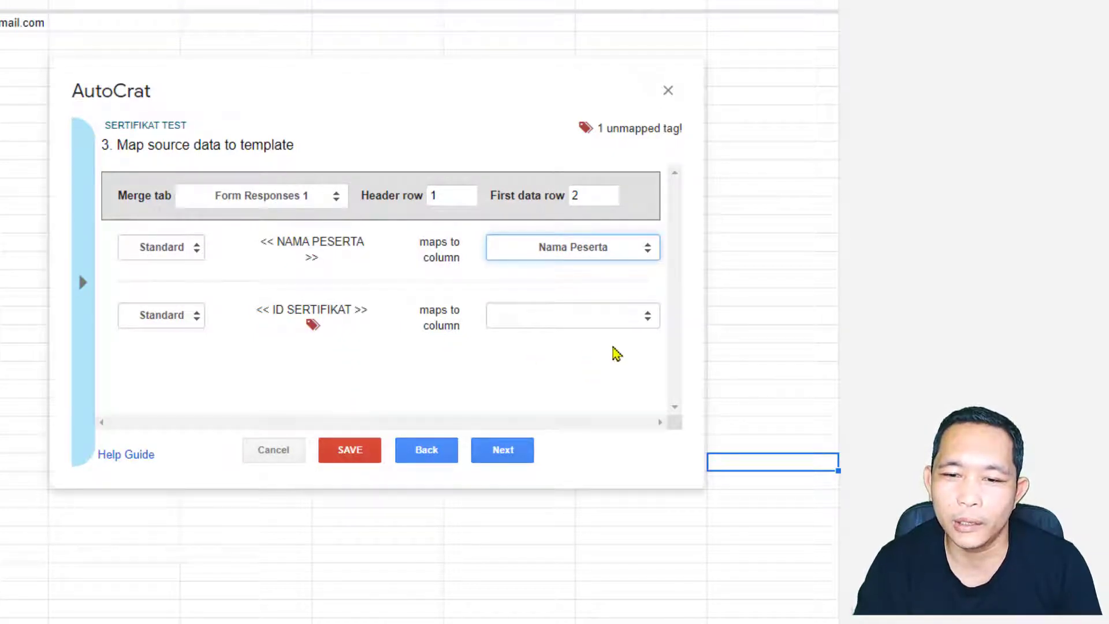
pyautogui.click(614, 319)
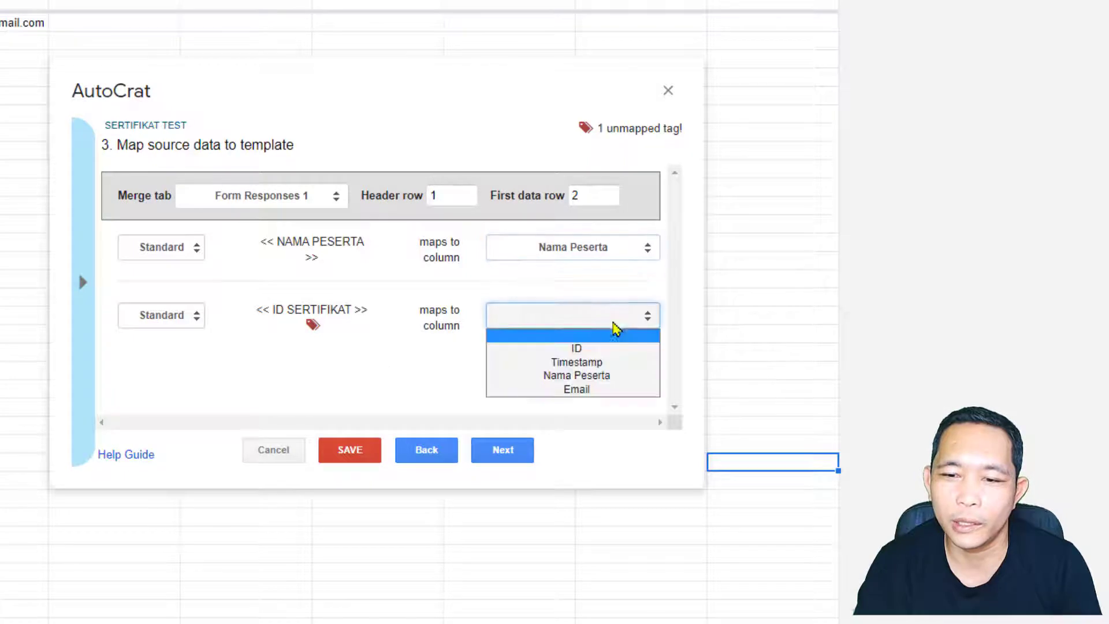
pyautogui.click(578, 349)
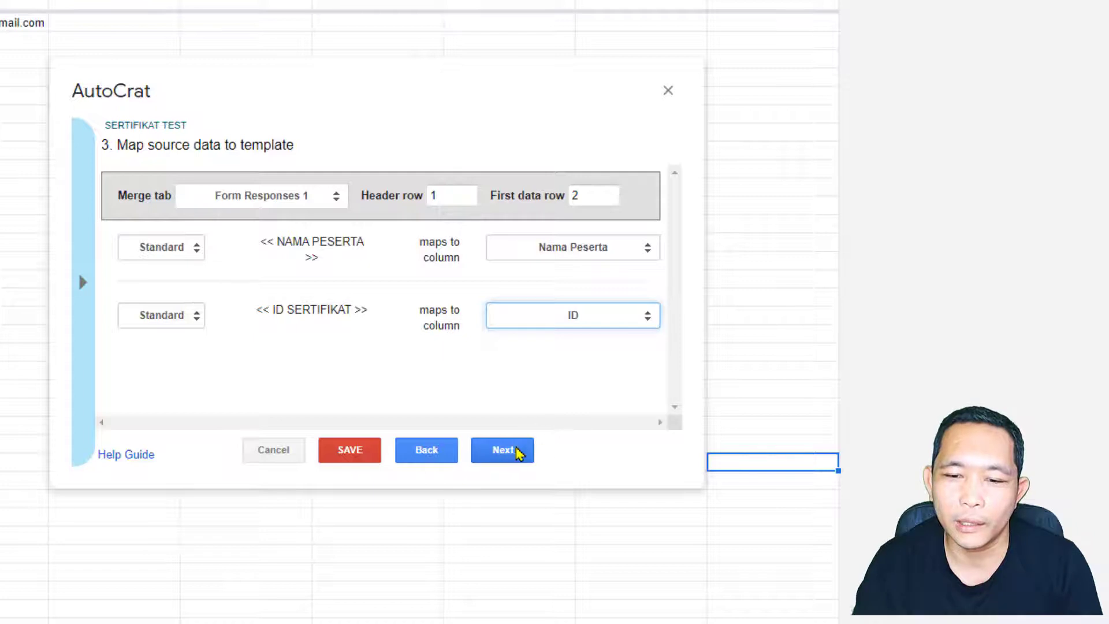
pyautogui.click(511, 449)
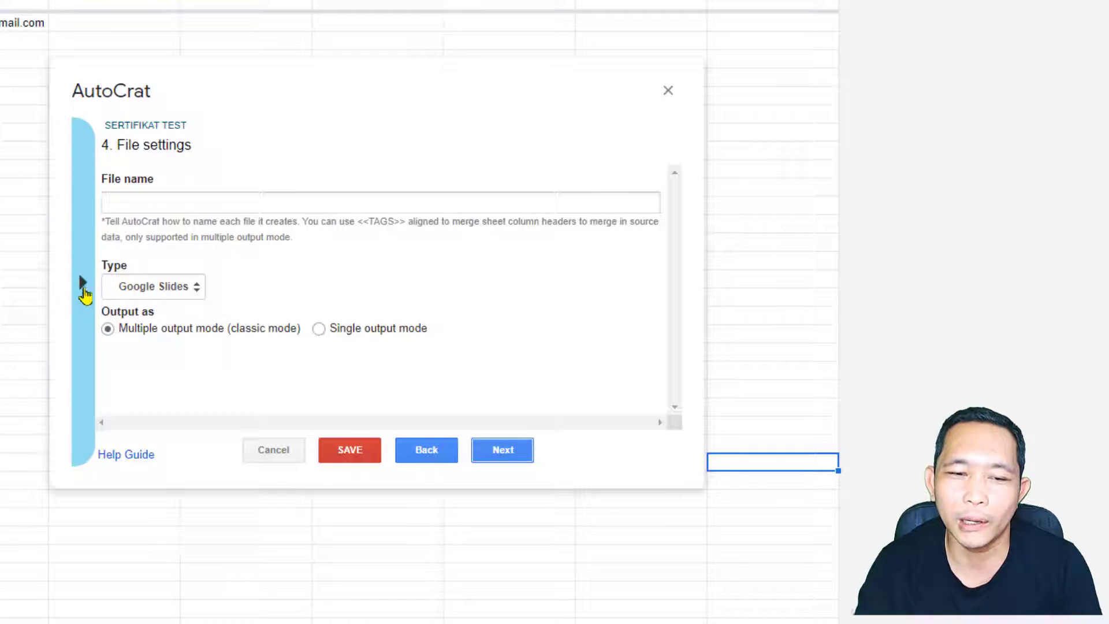
# Step: Set the file name to <<Nama Peserta>> - <<ID>> using tags copied from the side panel
pyautogui.click(84, 289)
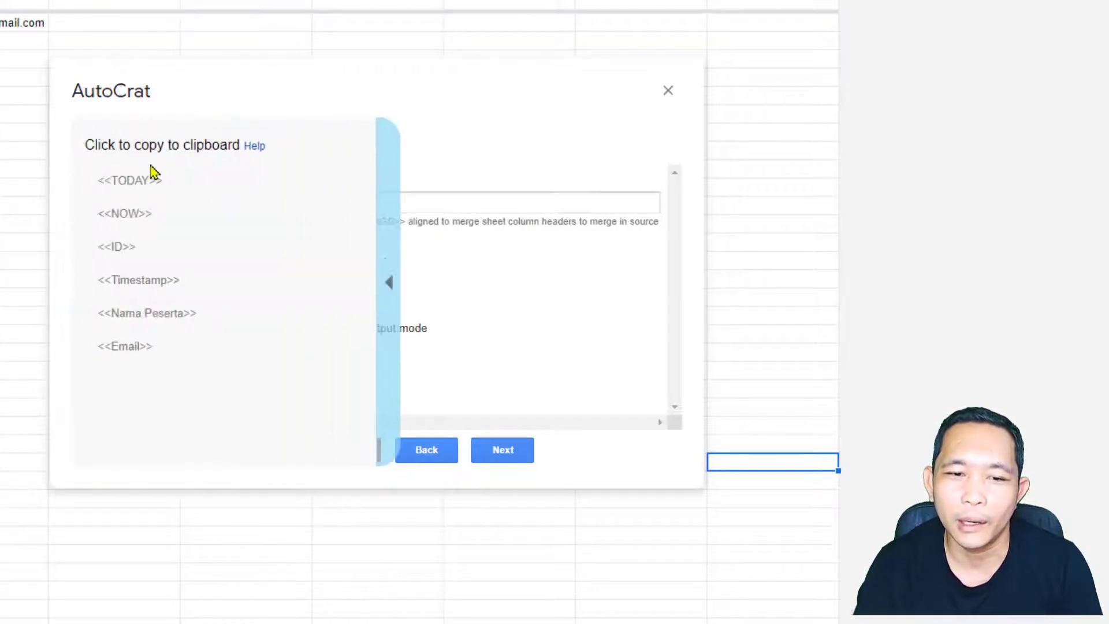
pyautogui.click(151, 324)
pyautogui.rightClick(137, 202)
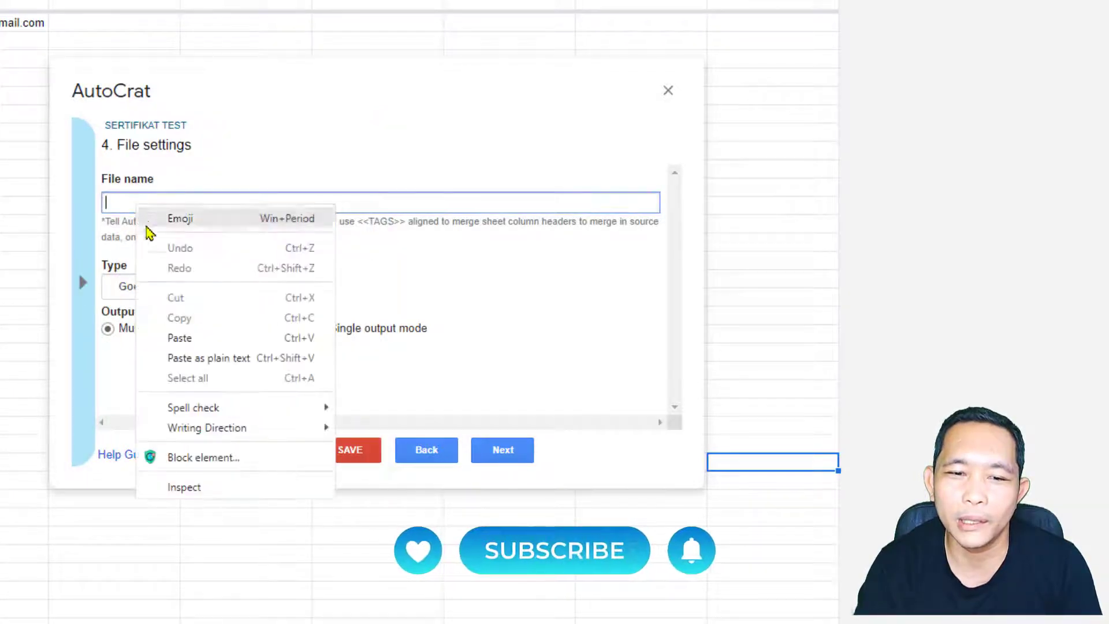
pyautogui.click(179, 337)
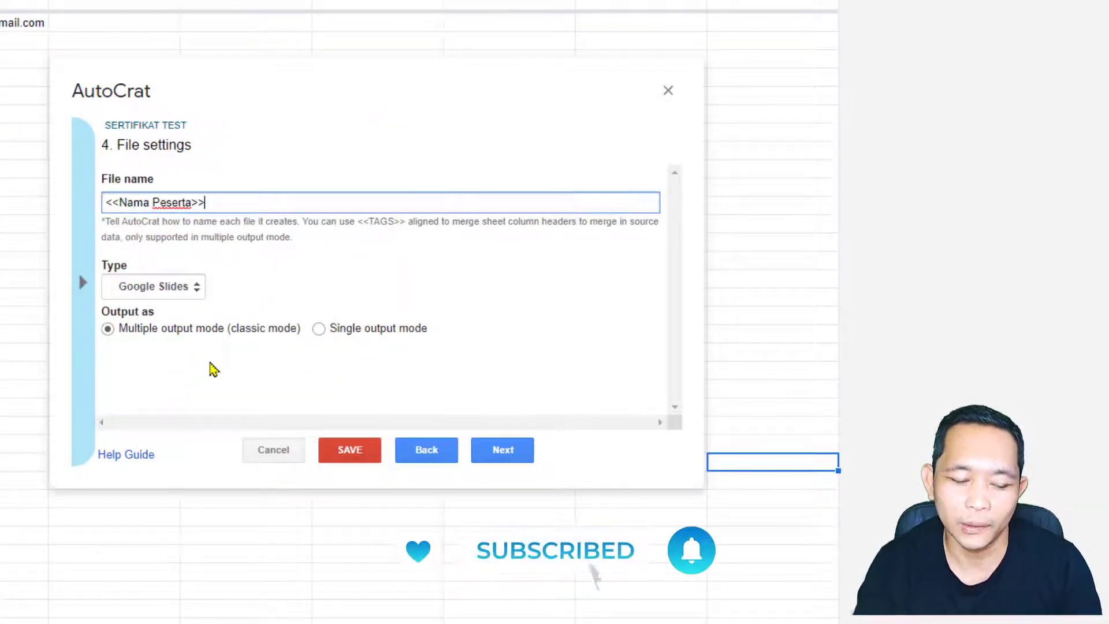
pyautogui.write('-')
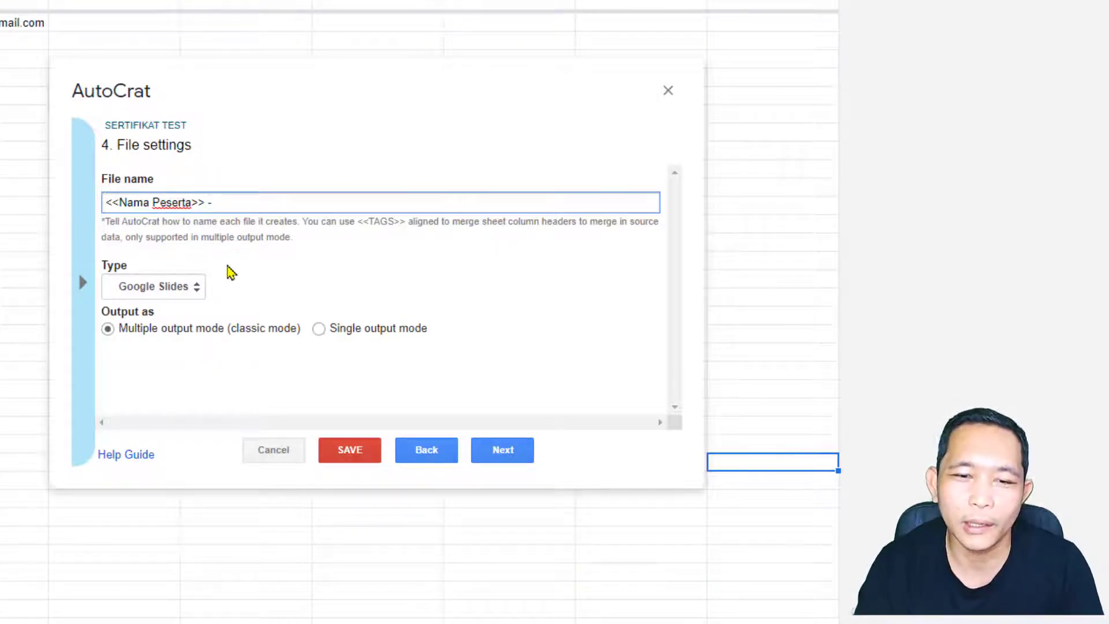
pyautogui.click(84, 286)
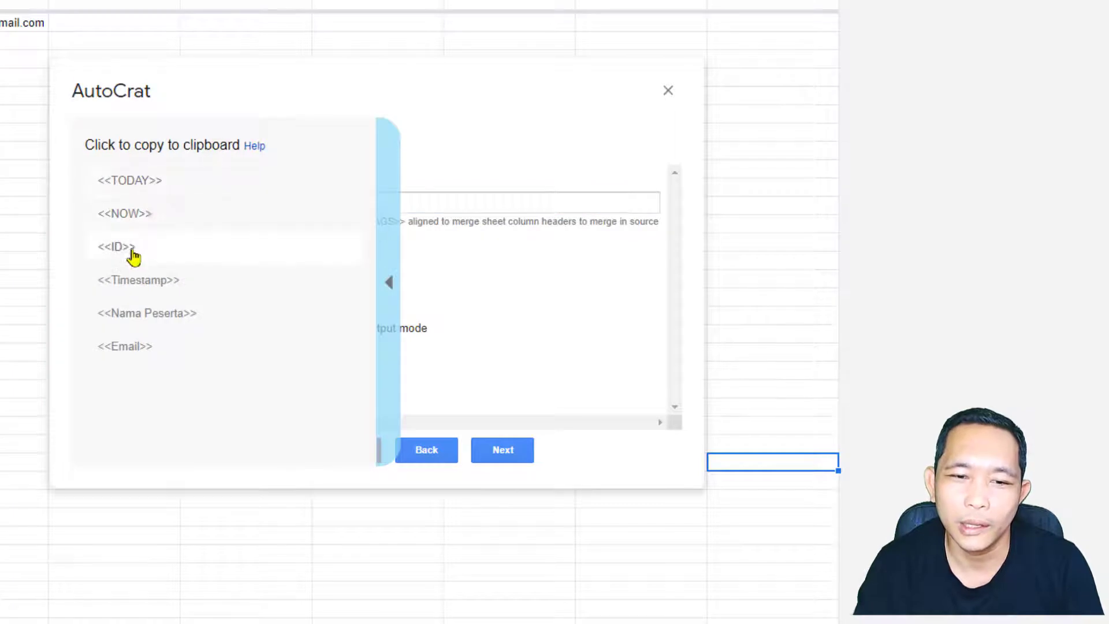
pyautogui.click(112, 249)
pyautogui.rightClick(270, 202)
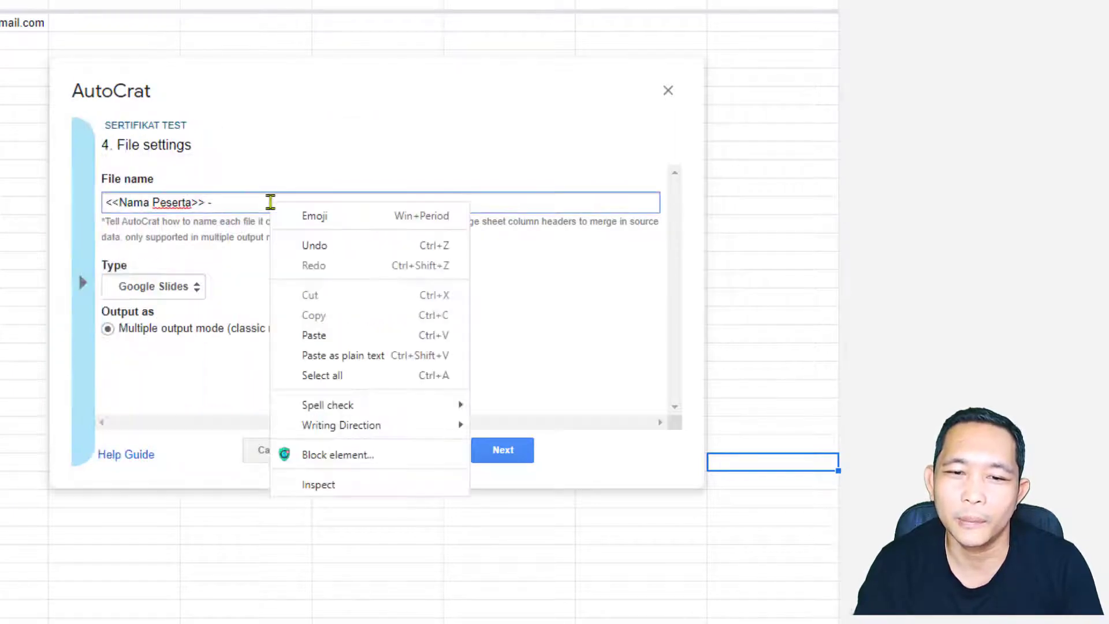
pyautogui.click(312, 335)
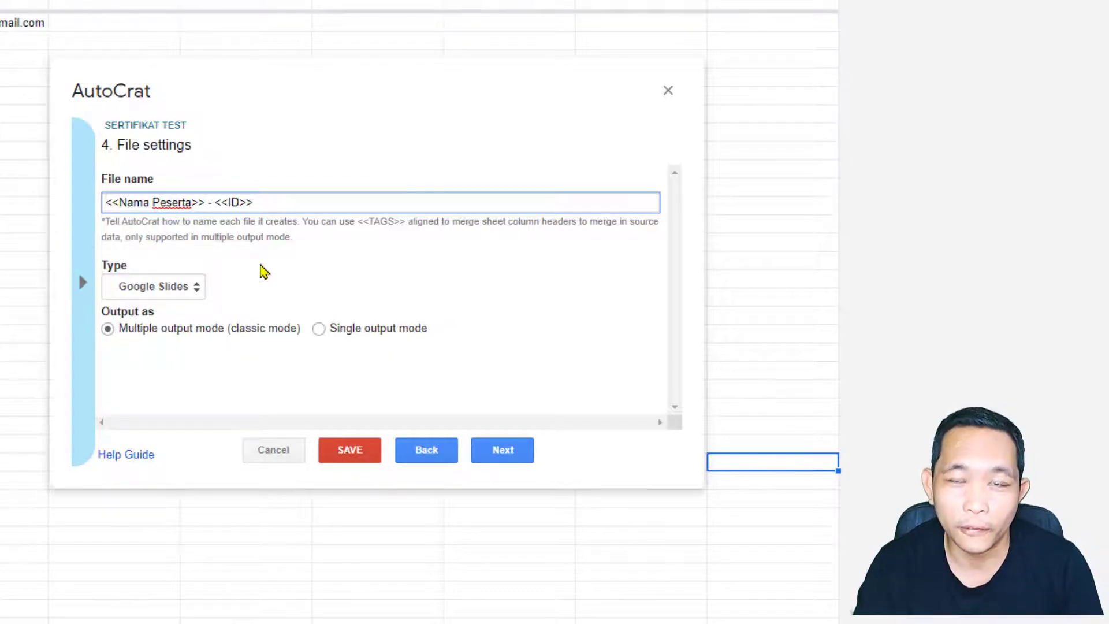
# Step: Set the output file type to PDF and continue to the destination step
pyautogui.click(196, 291)
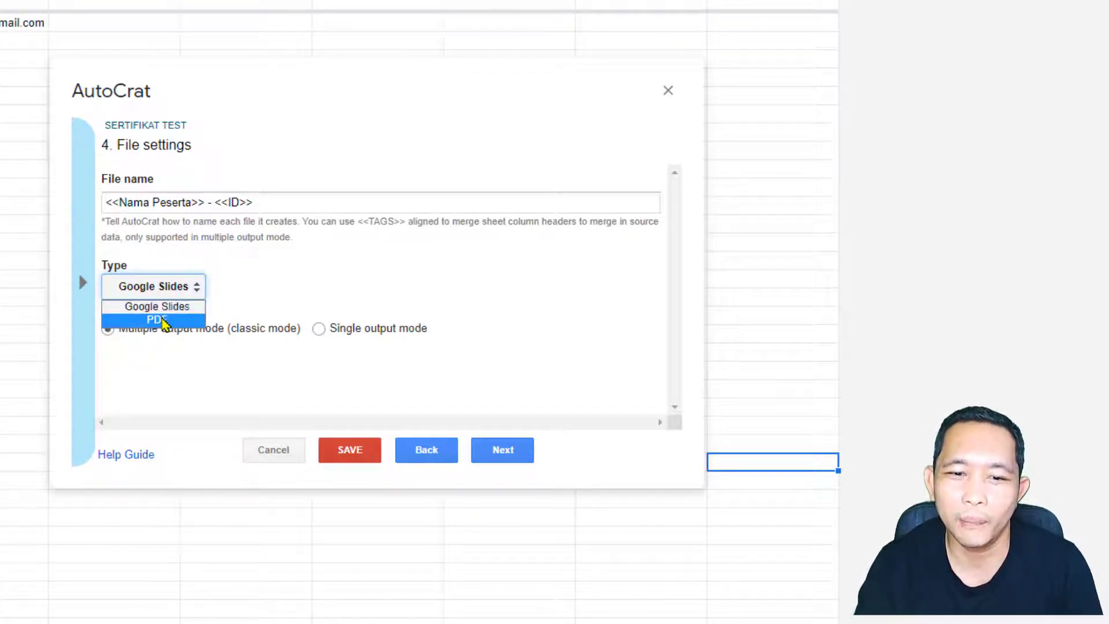
pyautogui.click(163, 318)
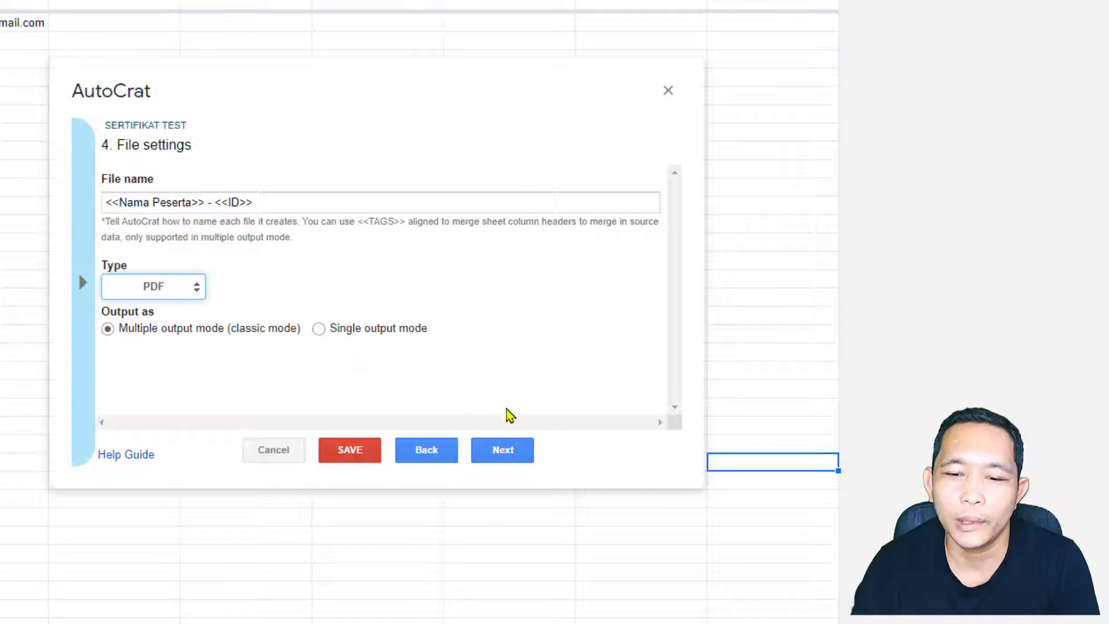
pyautogui.click(519, 453)
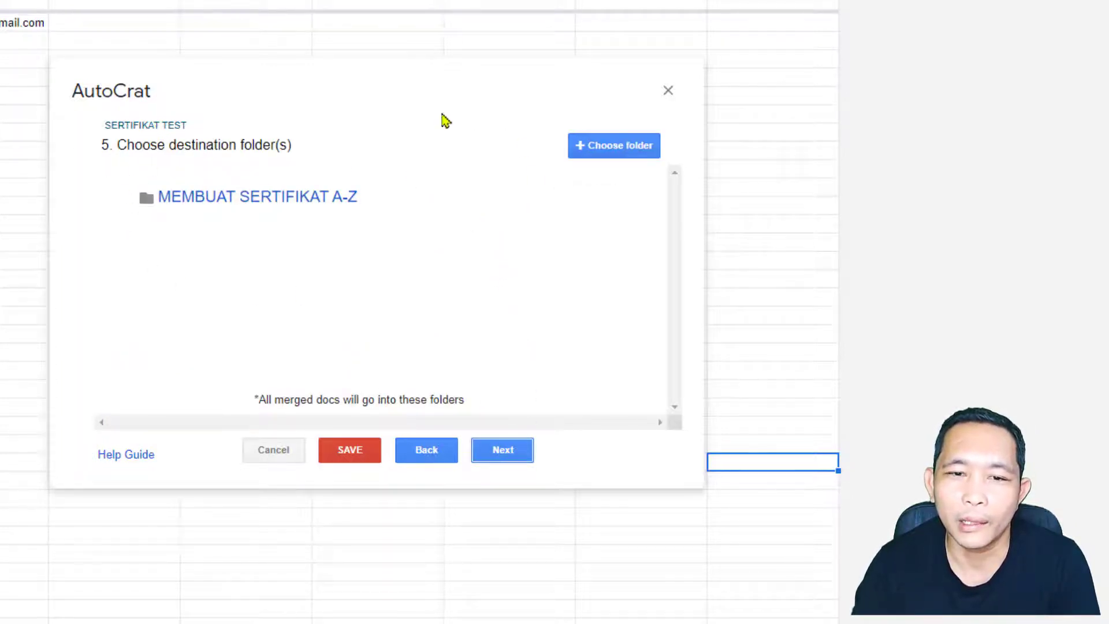
# Step: Check the MEMBUAT SERTIFIKAT A-Z folder in Drive and keep it as the destination
pyautogui.moveTo(426, 203)
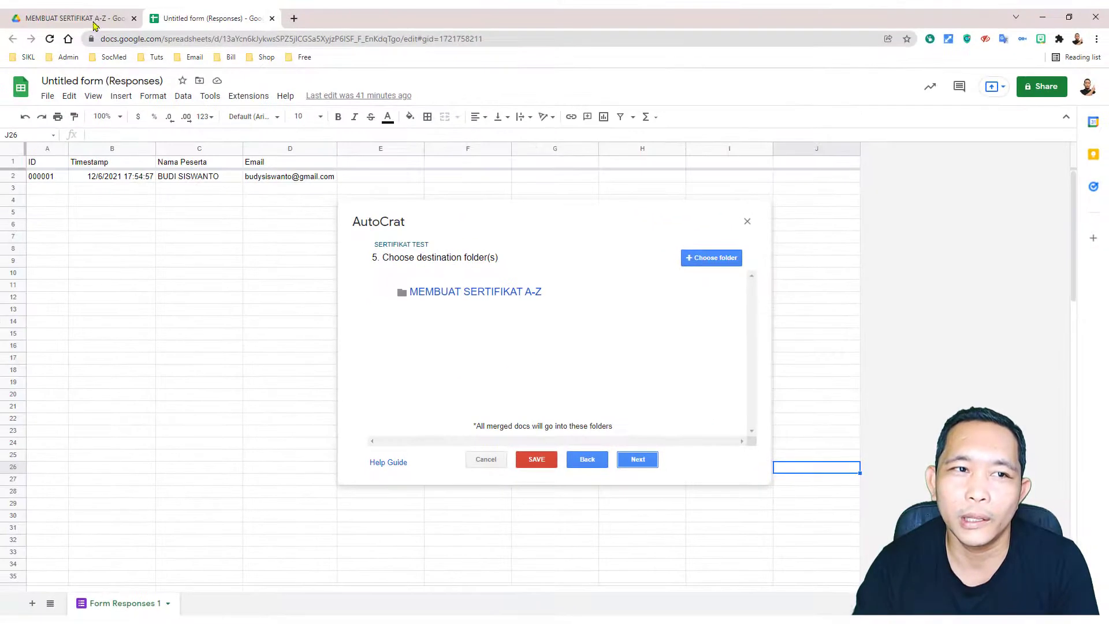
pyautogui.click(76, 19)
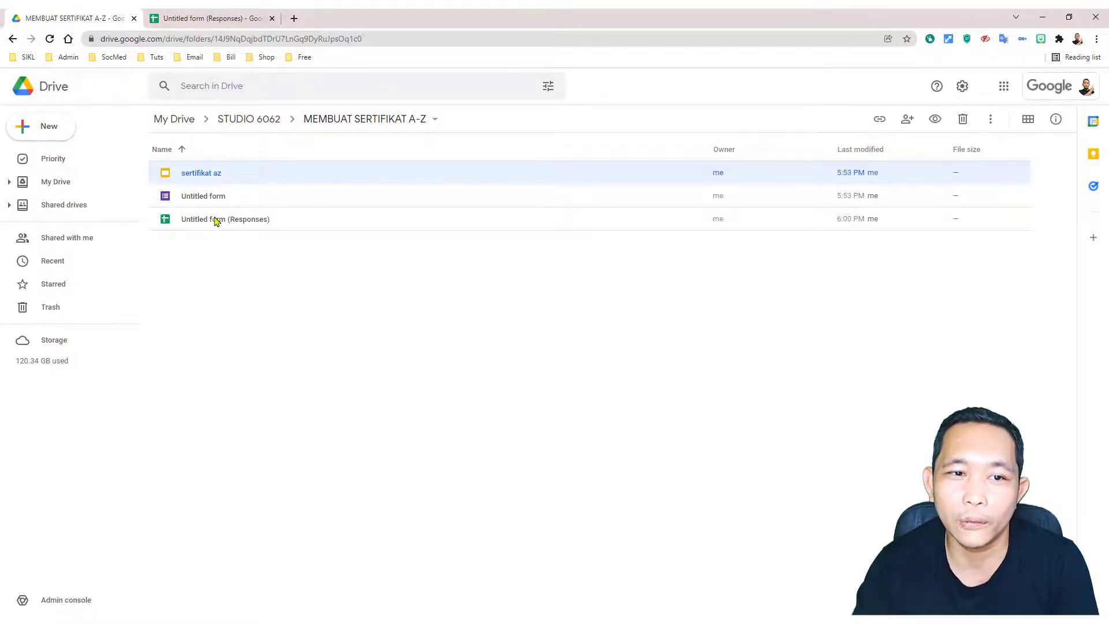
pyautogui.moveTo(168, 240); pyautogui.dragTo(697, 589)
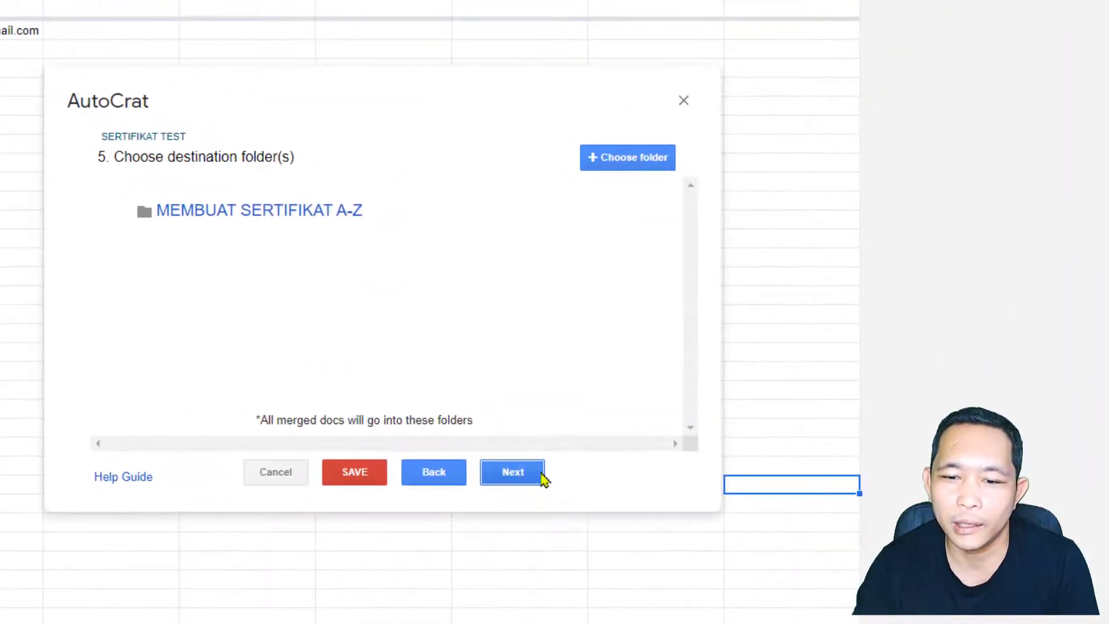
pyautogui.click(530, 479)
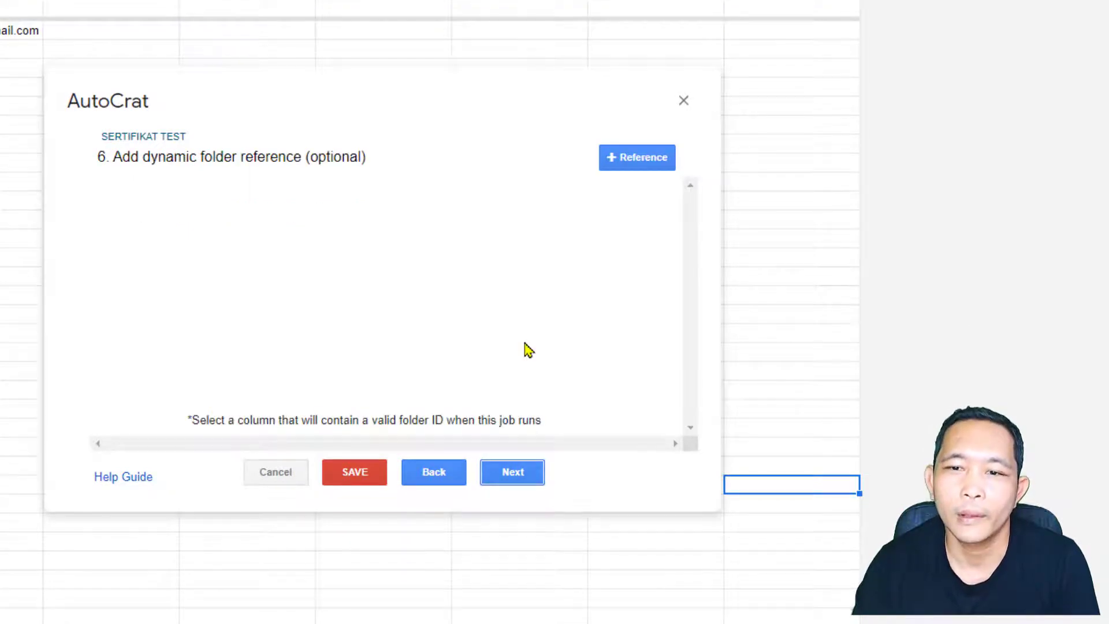
# Step: Turn on sharing of generated documents and send emails from the normal address, not no-reply
pyautogui.click(529, 479)
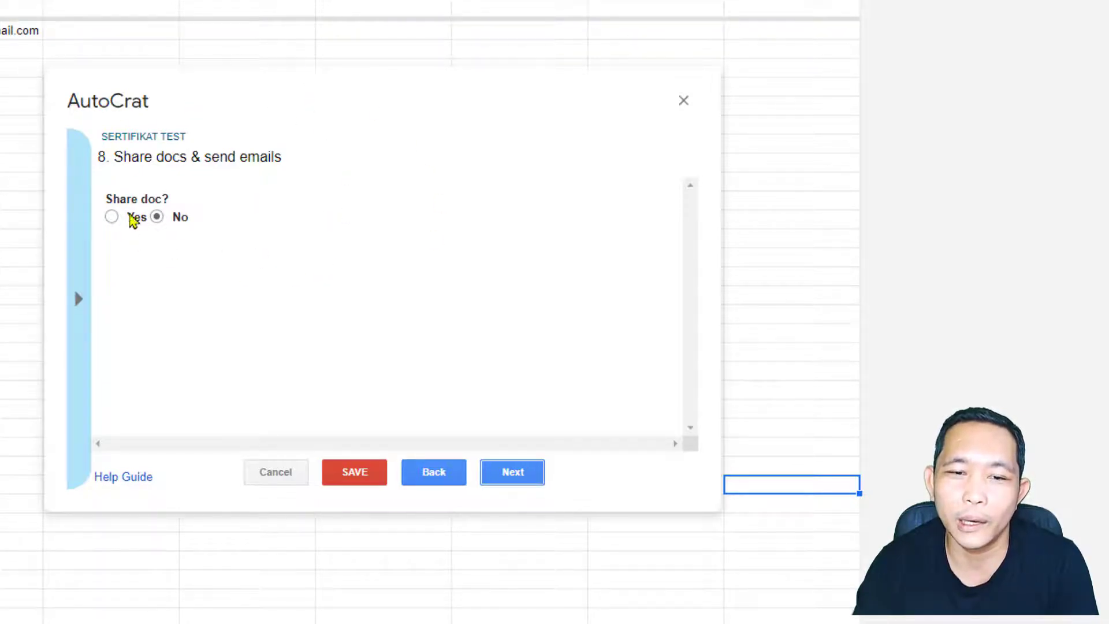
pyautogui.click(112, 217)
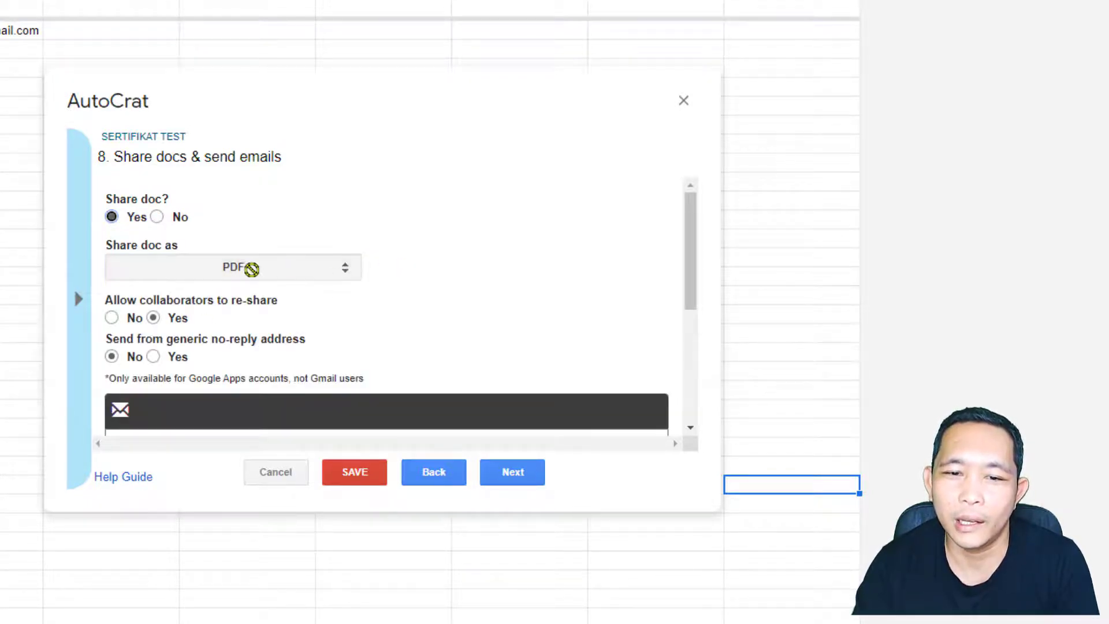
pyautogui.scroll(-2, 325, 274)
pyautogui.scroll(2, 332, 234)
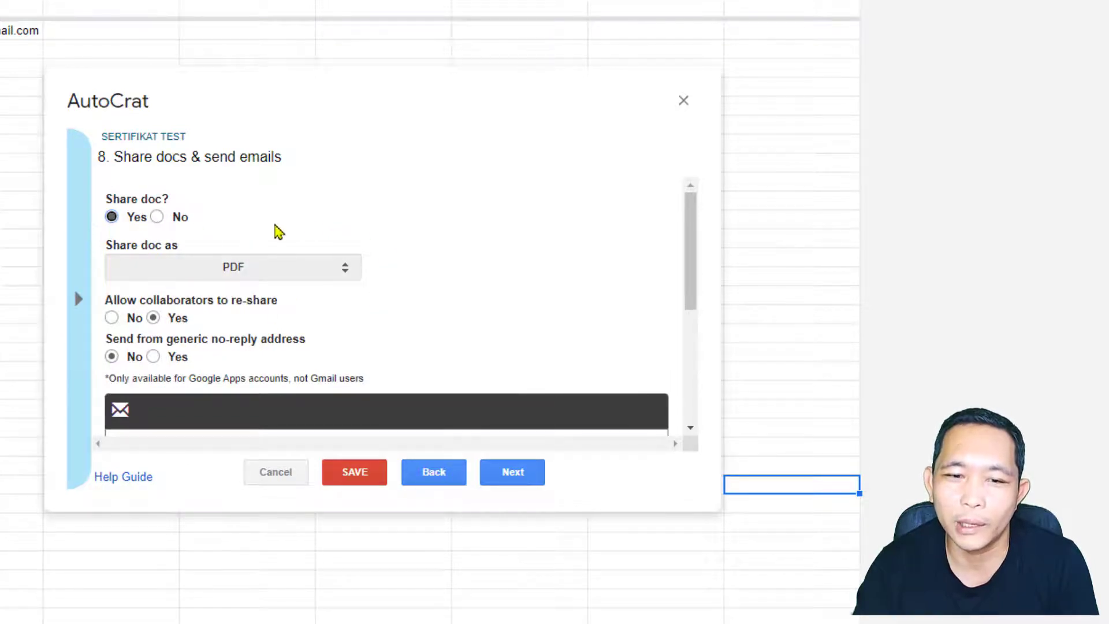
pyautogui.moveTo(688, 247); pyautogui.dragTo(695, 278)
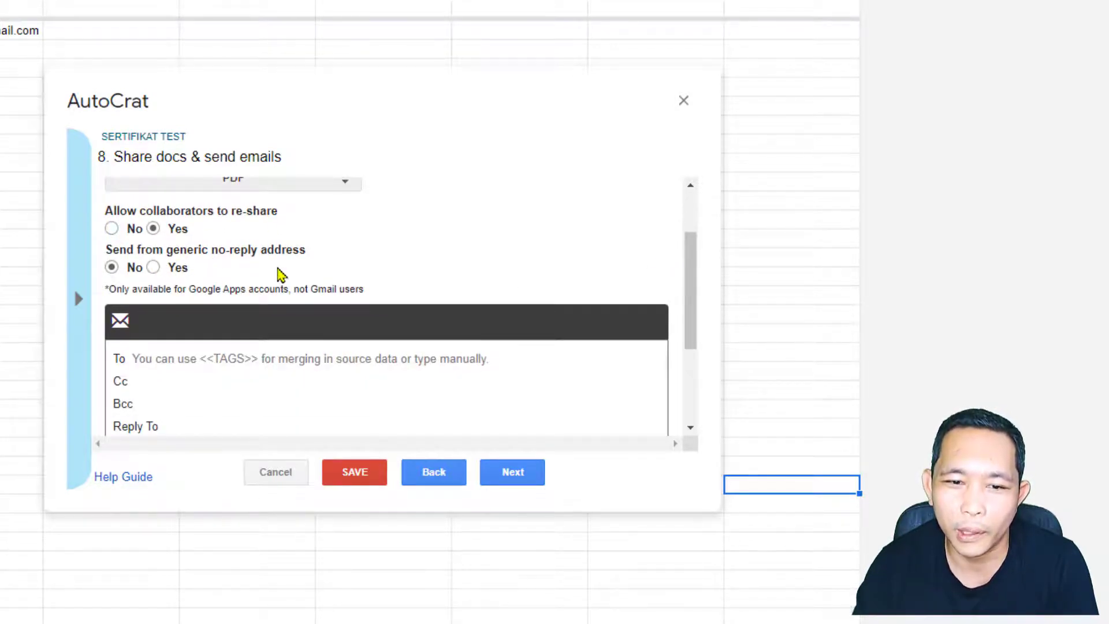
pyautogui.click(153, 267)
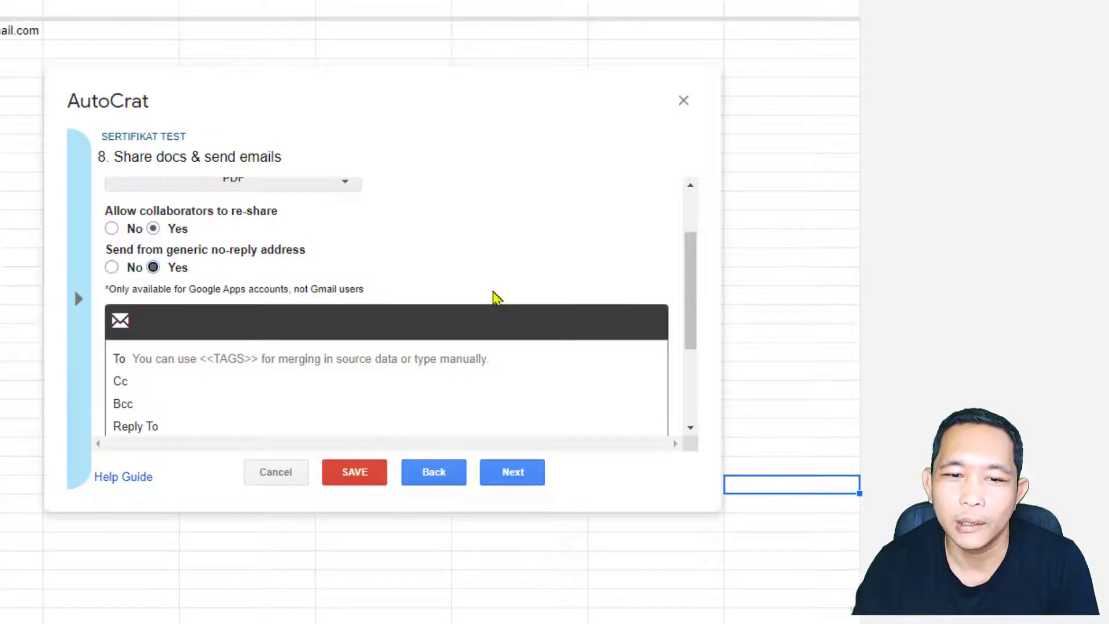
pyautogui.moveTo(693, 292); pyautogui.dragTo(693, 295)
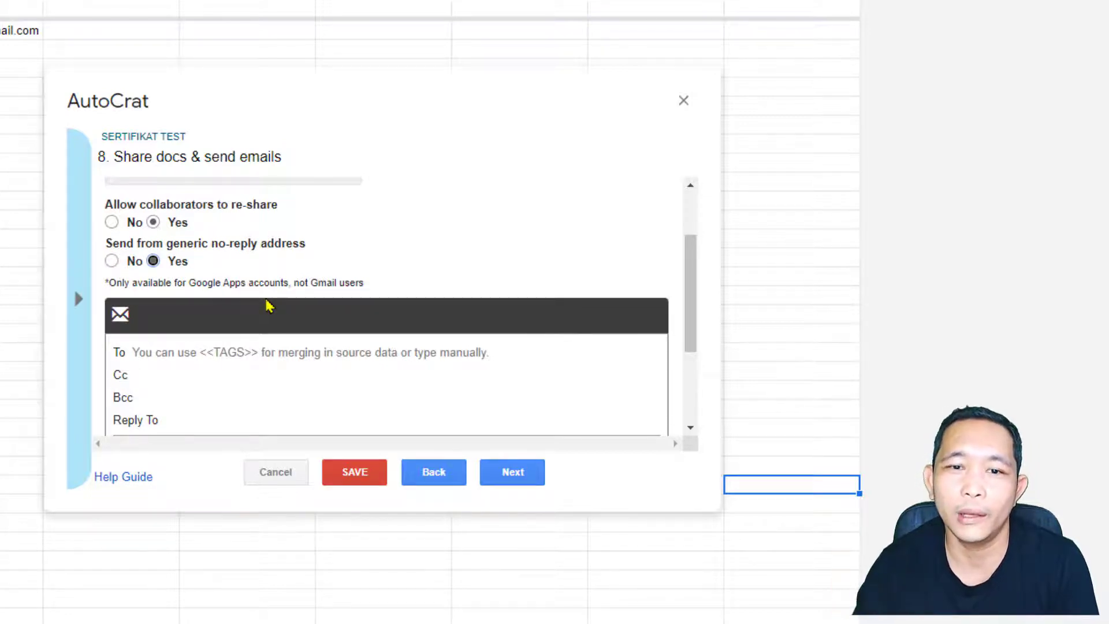
pyautogui.click(113, 261)
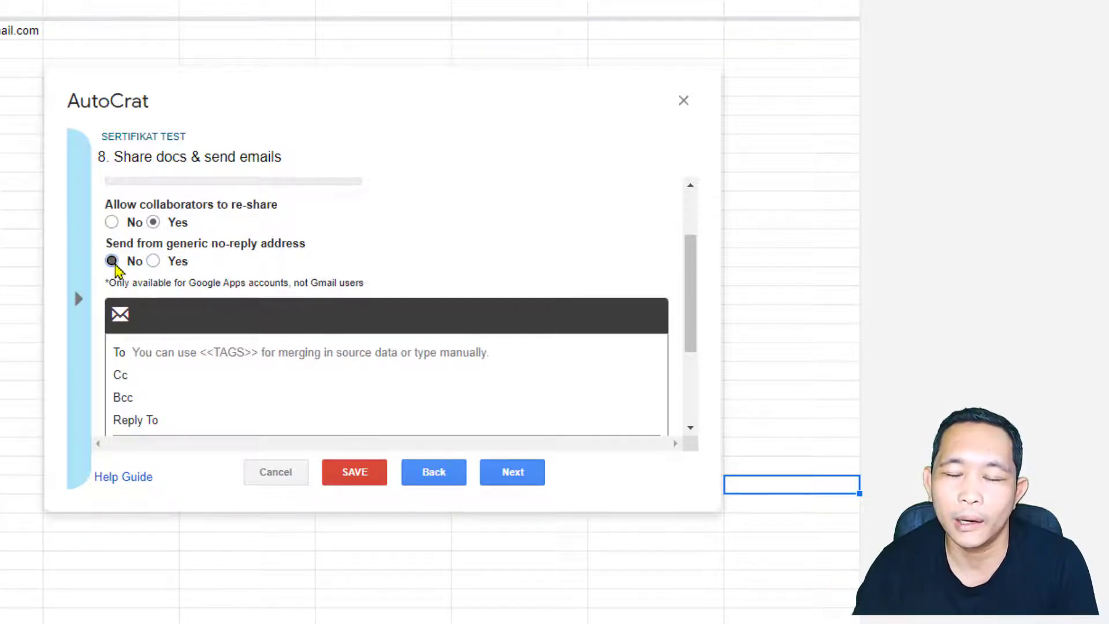
pyautogui.click(153, 261)
pyautogui.moveTo(305, 272)
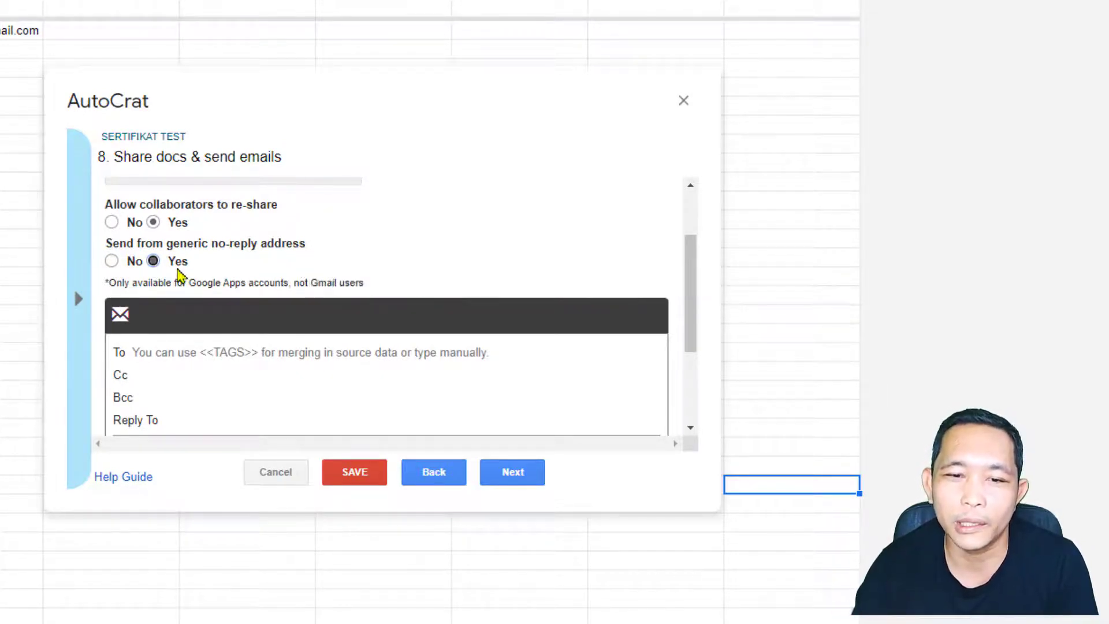
pyautogui.click(113, 263)
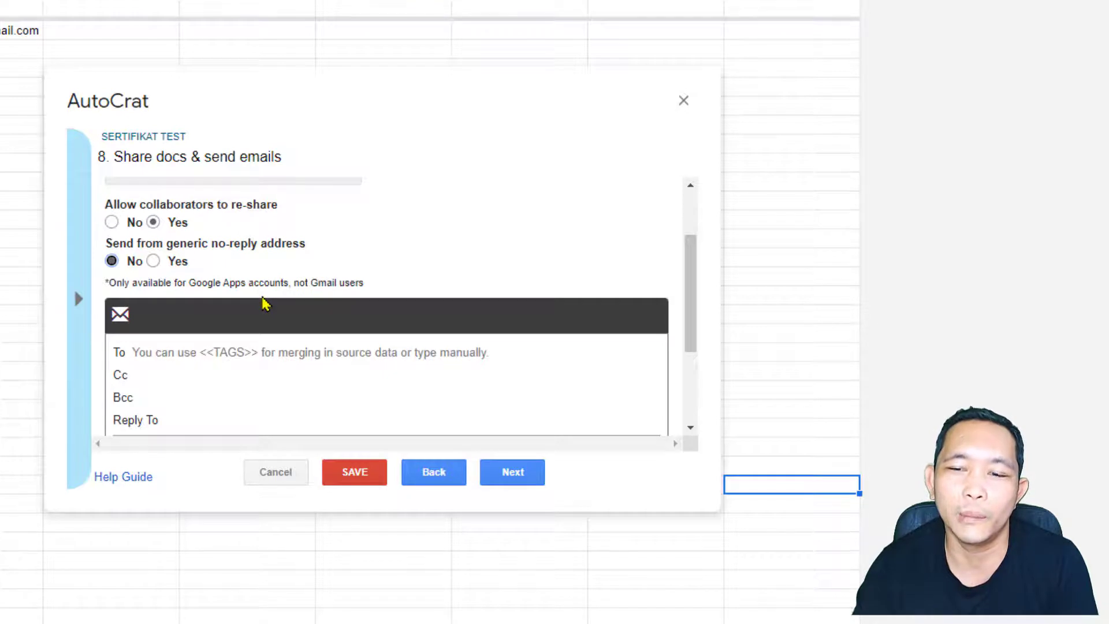
pyautogui.moveTo(691, 275); pyautogui.dragTo(691, 325)
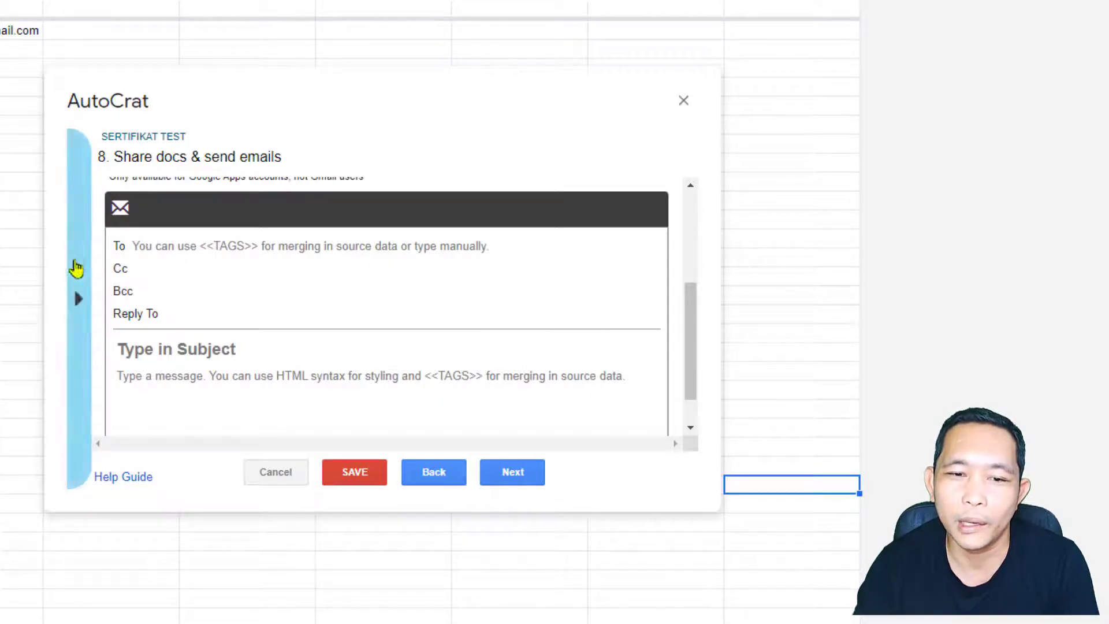
# Step: Paste the <<Email>> merge tag into the To field, leaving Cc and Reply To empty
pyautogui.click(155, 248)
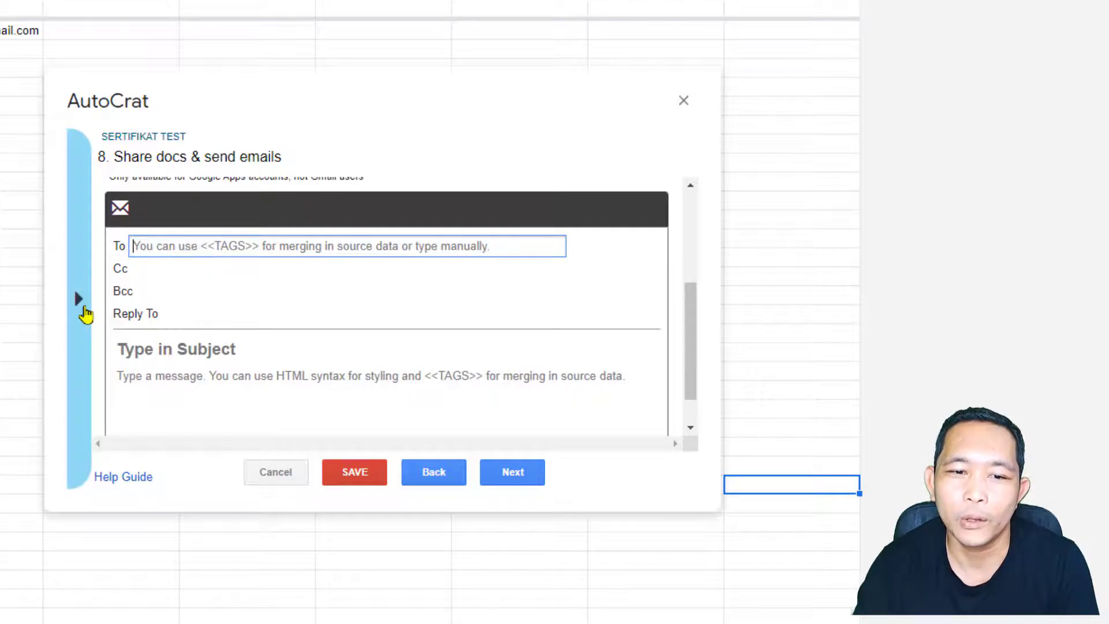
pyautogui.click(82, 310)
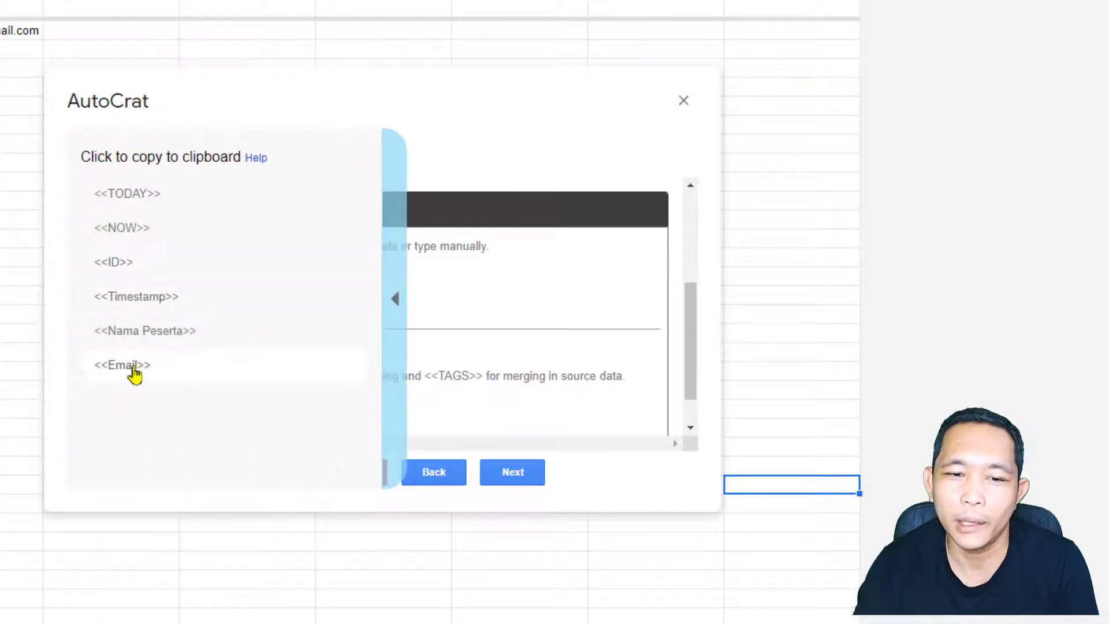
pyautogui.click(130, 370)
pyautogui.hotkey('ctrl', 'c')
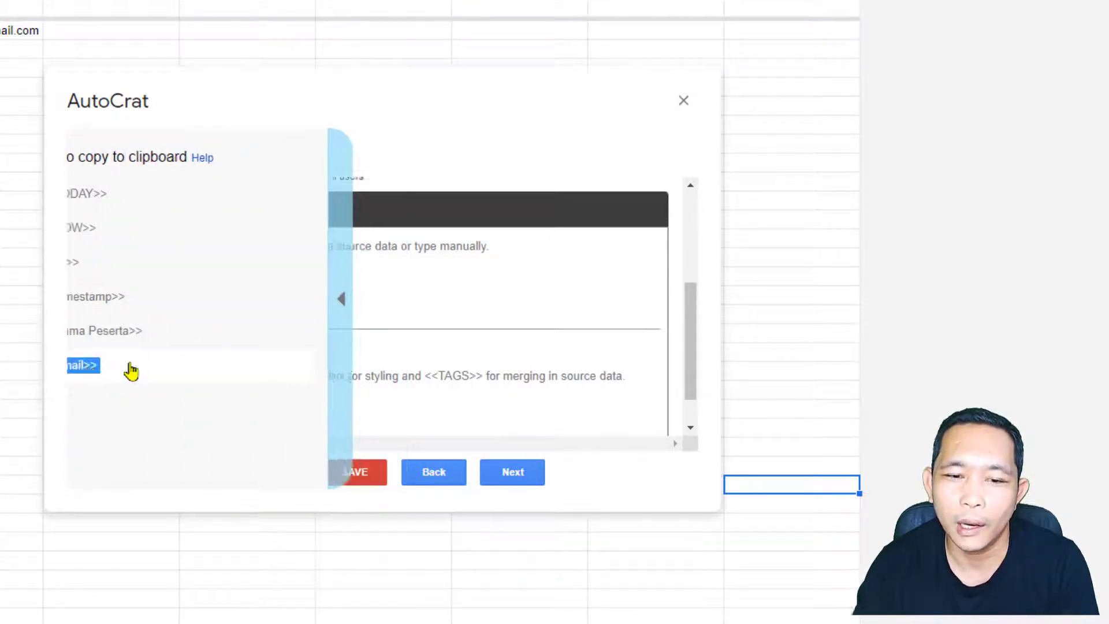
pyautogui.click(167, 247)
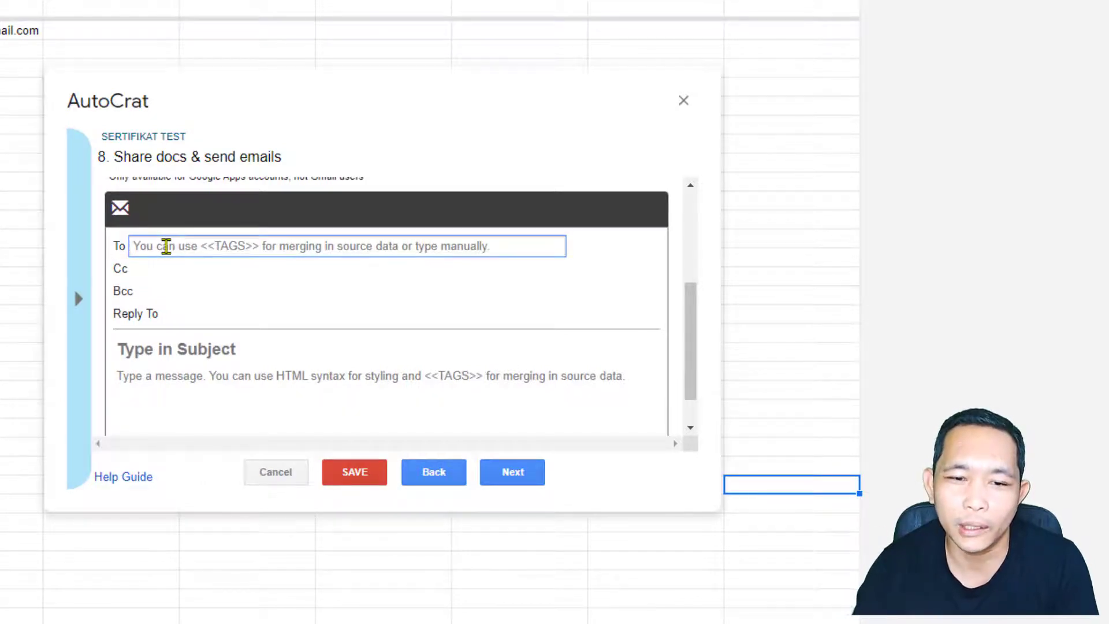
pyautogui.rightClick(166, 247)
pyautogui.click(234, 382)
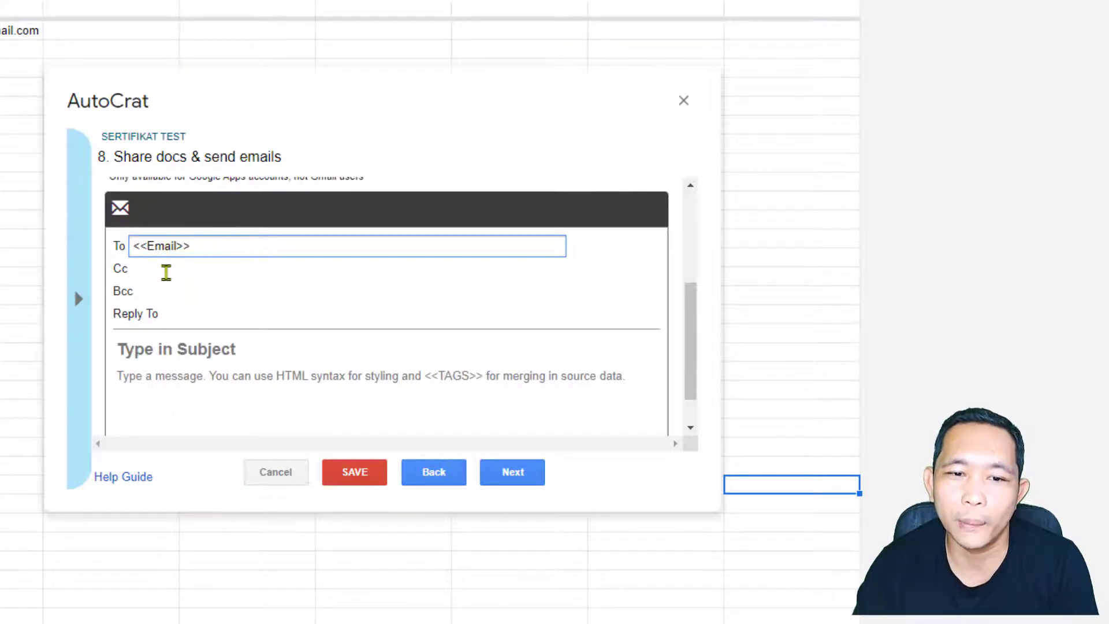
pyautogui.click(168, 270)
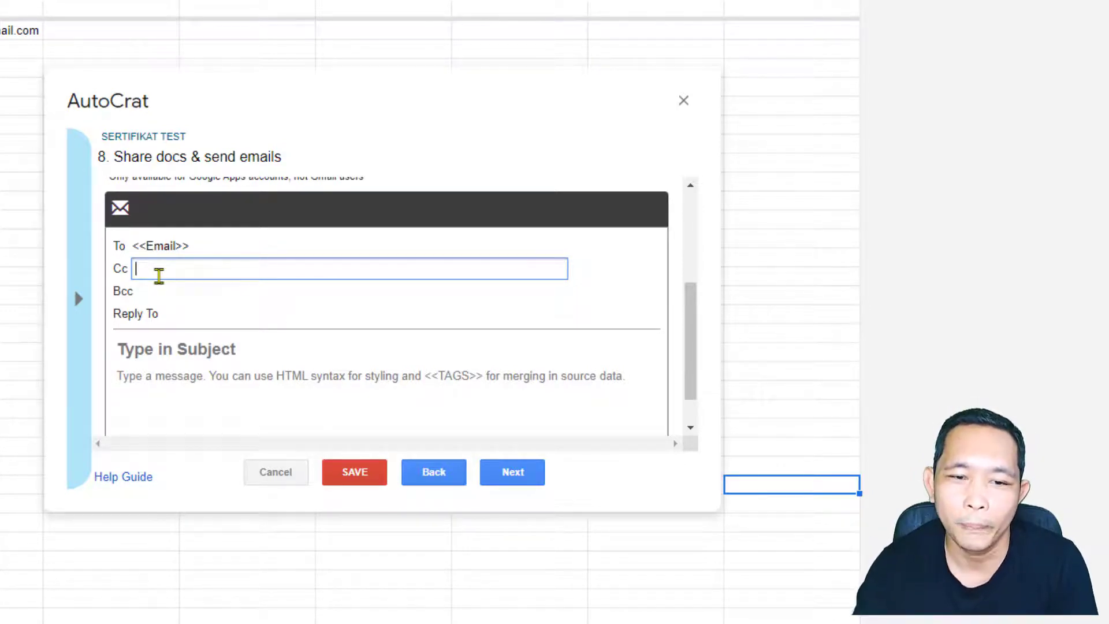
pyautogui.click(173, 312)
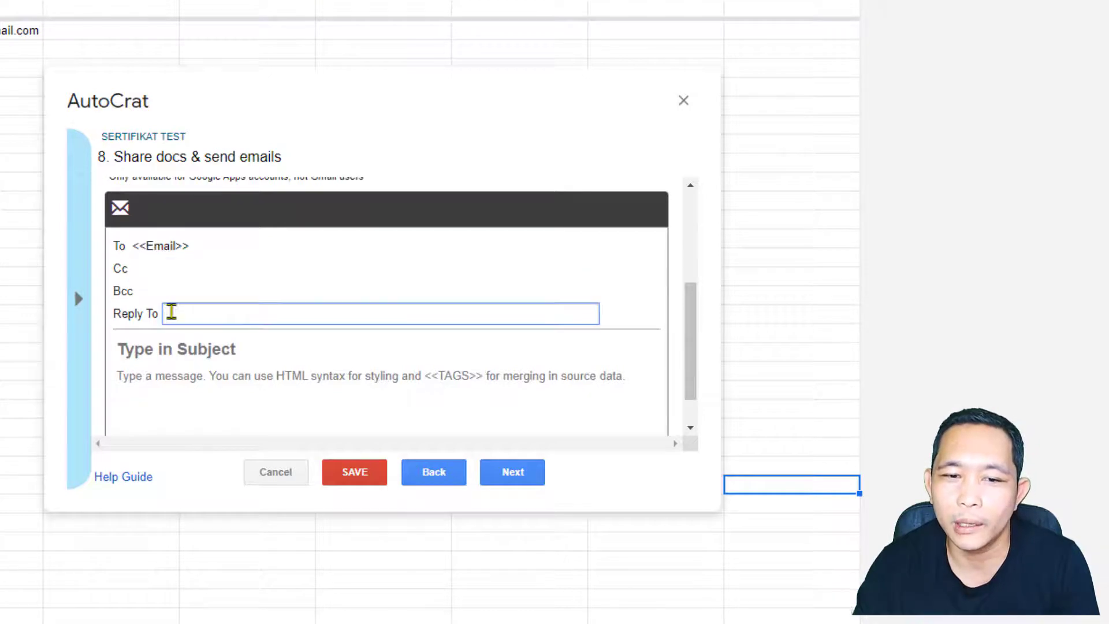
pyautogui.scroll(-1, 240, 346)
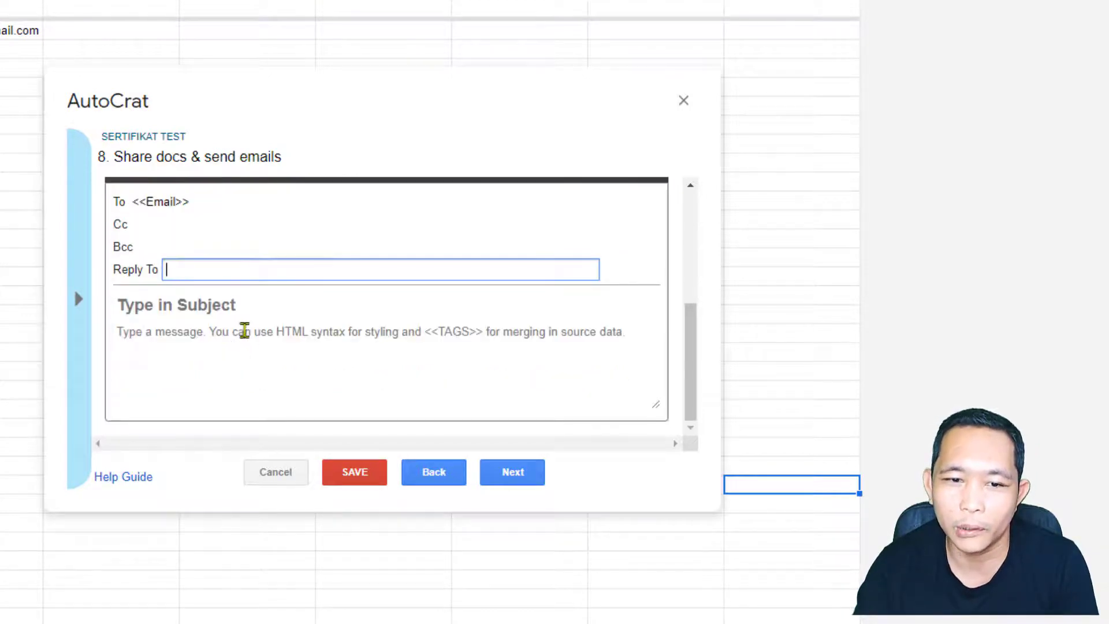
pyautogui.click(152, 304)
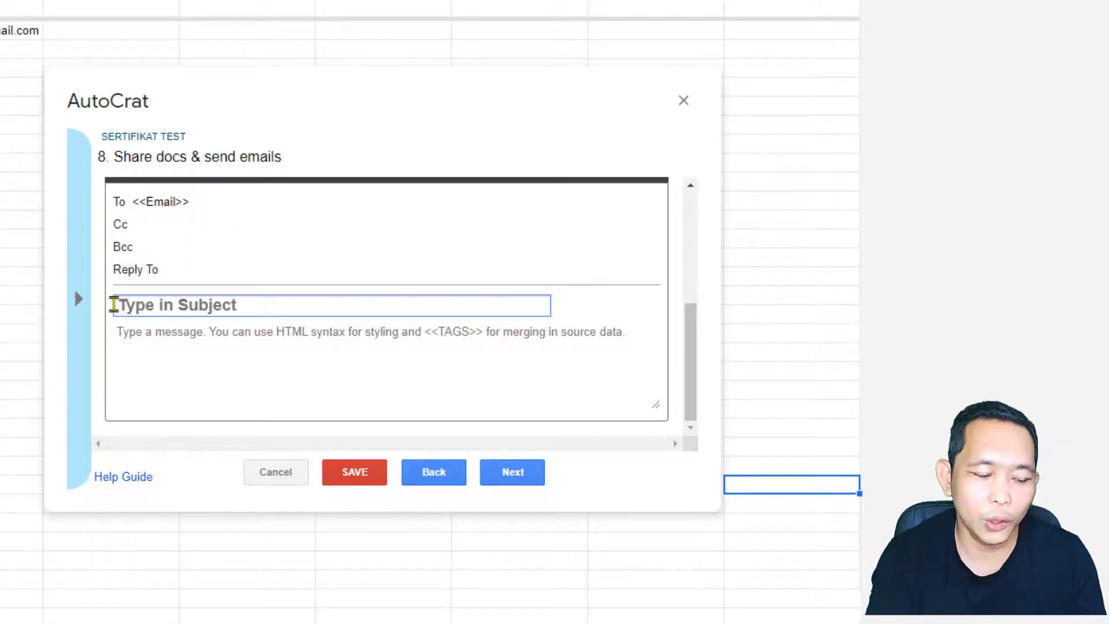
# Step: Enter subject 'sertifikat studio 6062' and body line 'Nama : <<Nama Peserta>>'
pyautogui.write('ser')
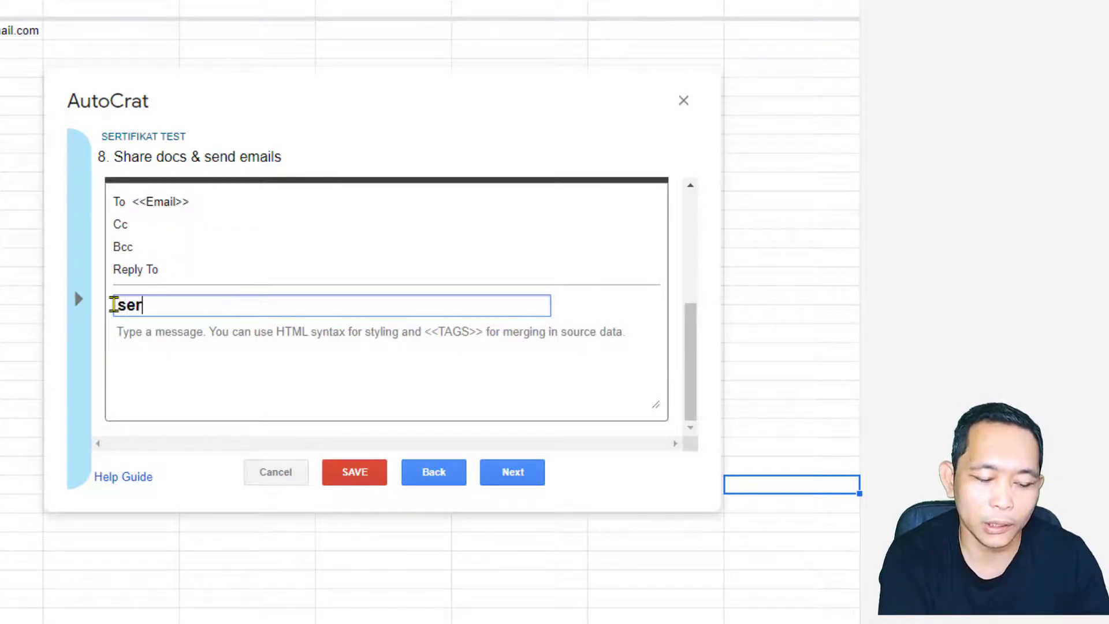
pyautogui.write('tifikat ')
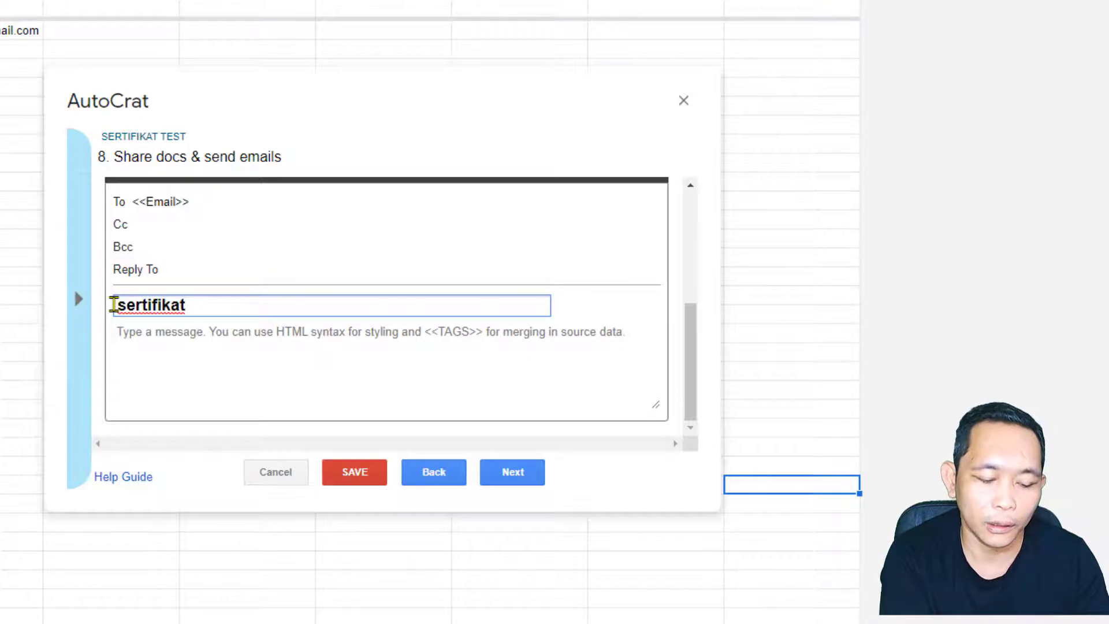
pyautogui.write('studi')
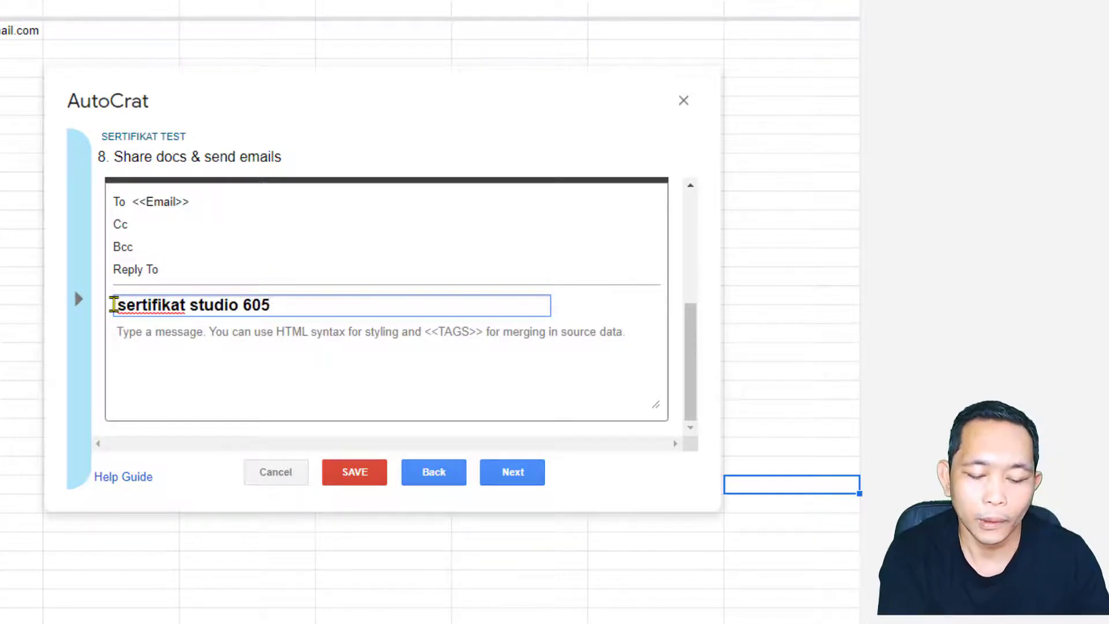
pyautogui.write('o 6062')
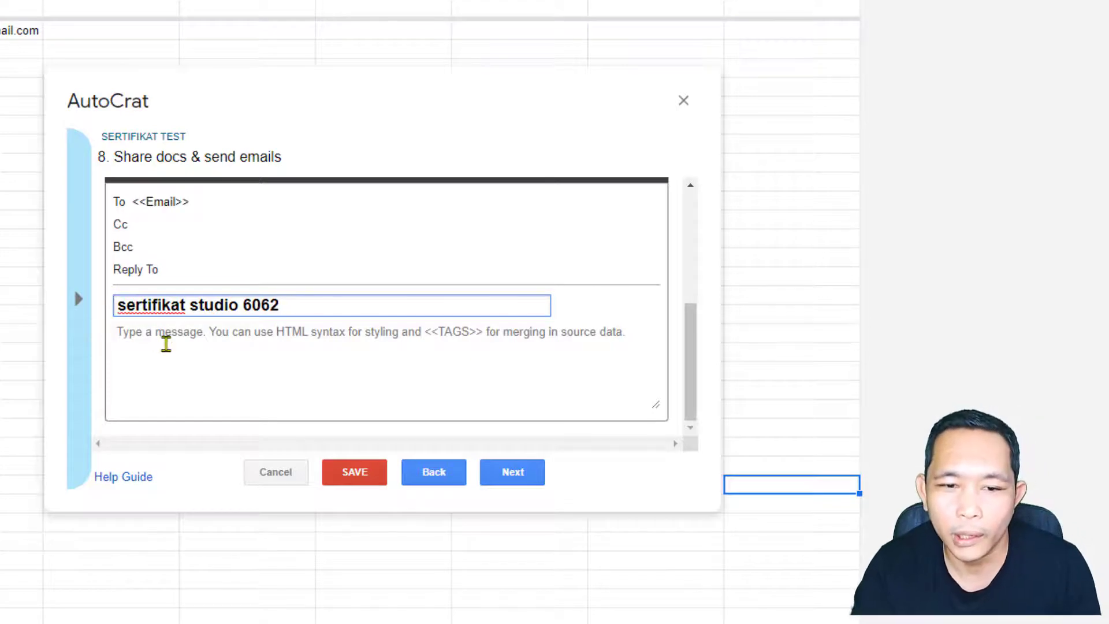
pyautogui.click(163, 342)
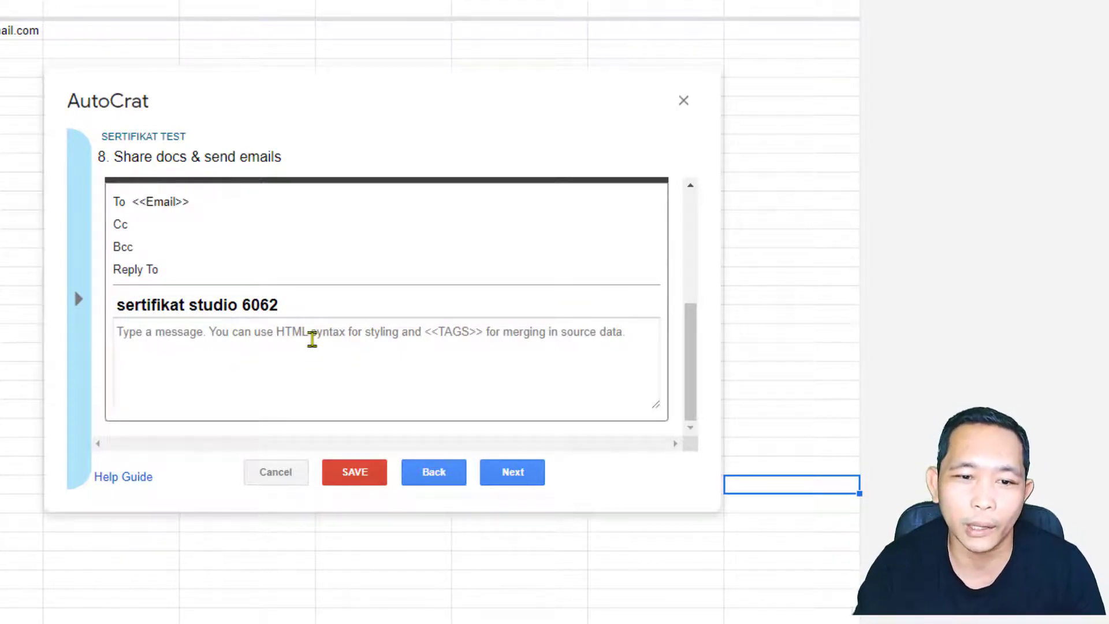
pyautogui.write('Nama :')
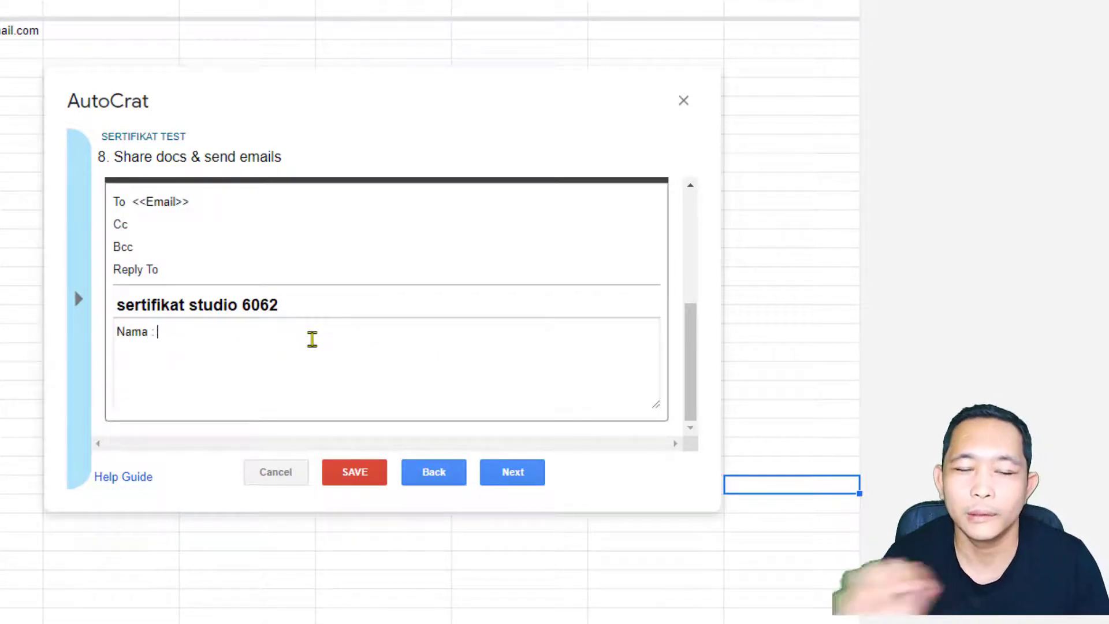
pyautogui.click(79, 299)
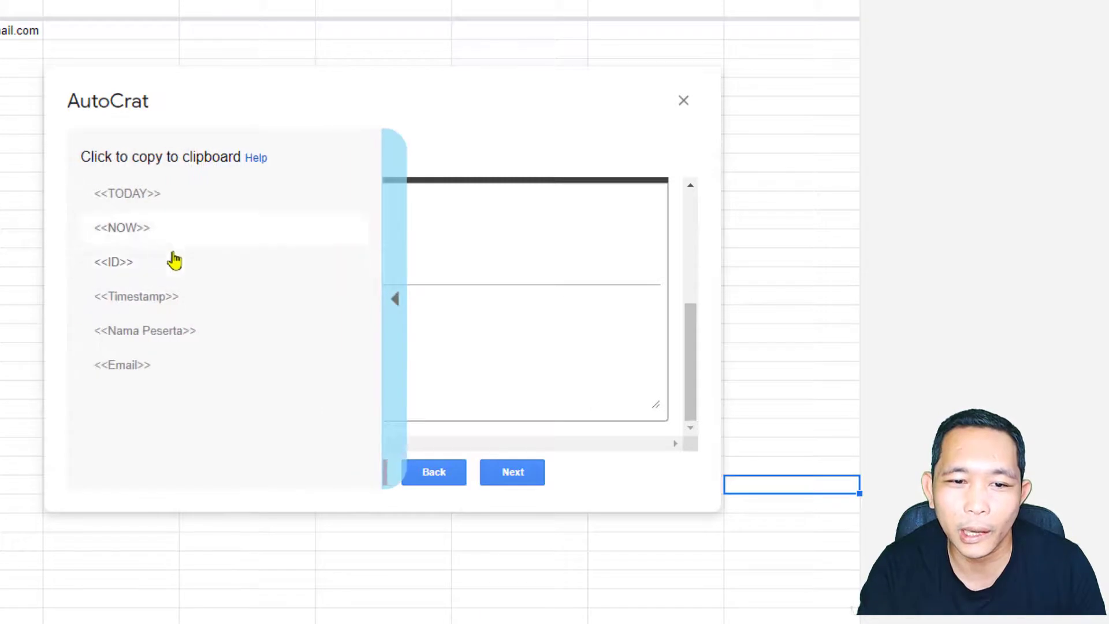
pyautogui.click(145, 355)
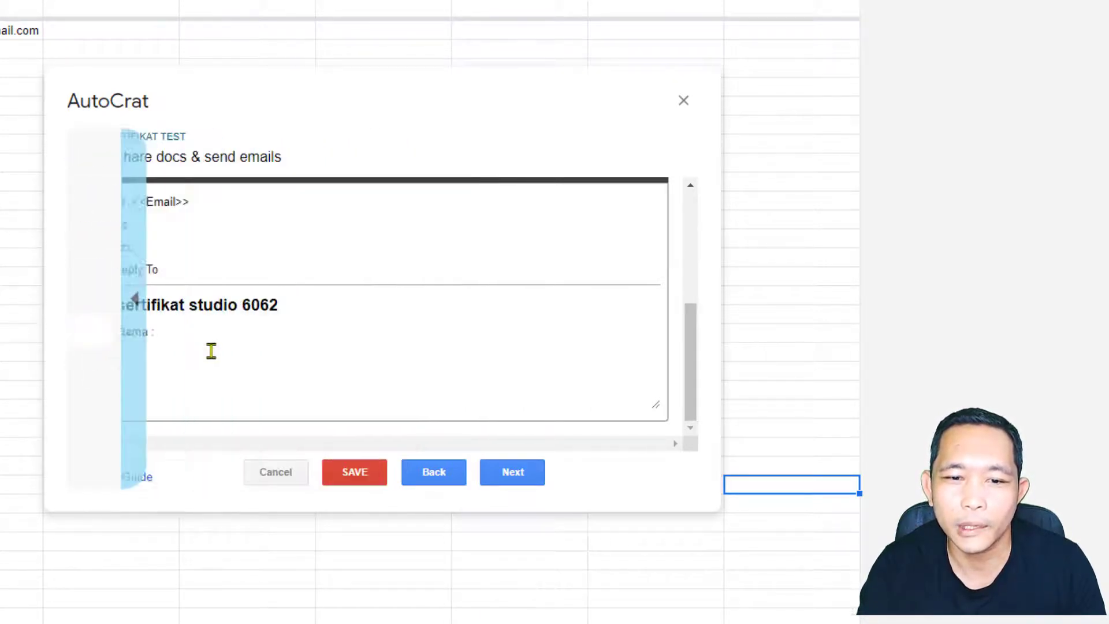
pyautogui.rightClick(211, 350)
pyautogui.click(272, 476)
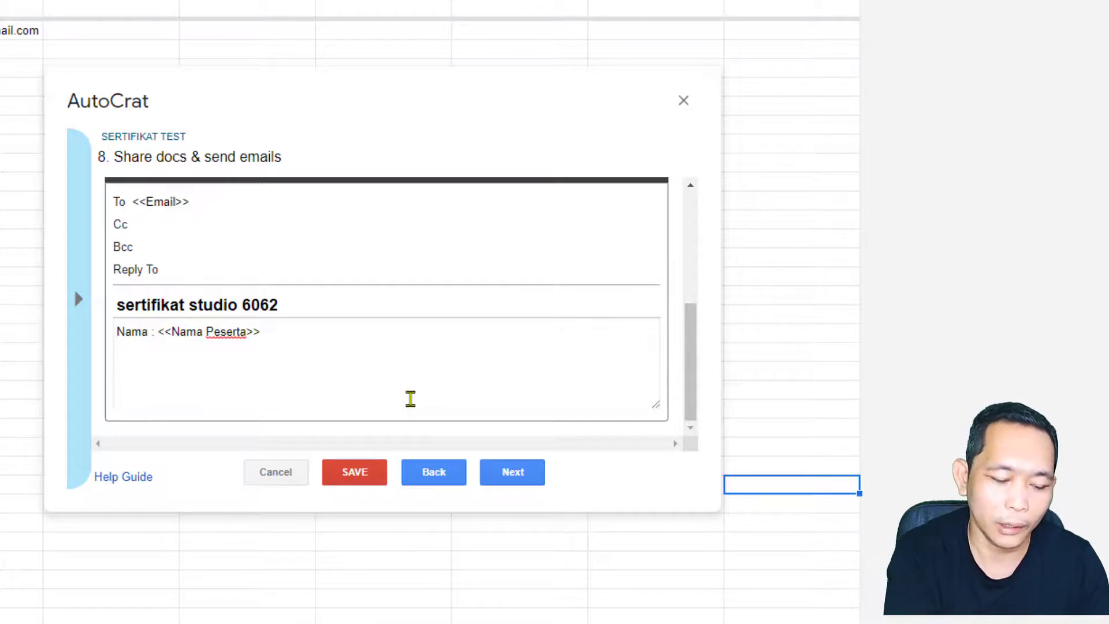
# Step: Add the body line 'ID : <<ID>>' to the email message
pyautogui.write('ID :')
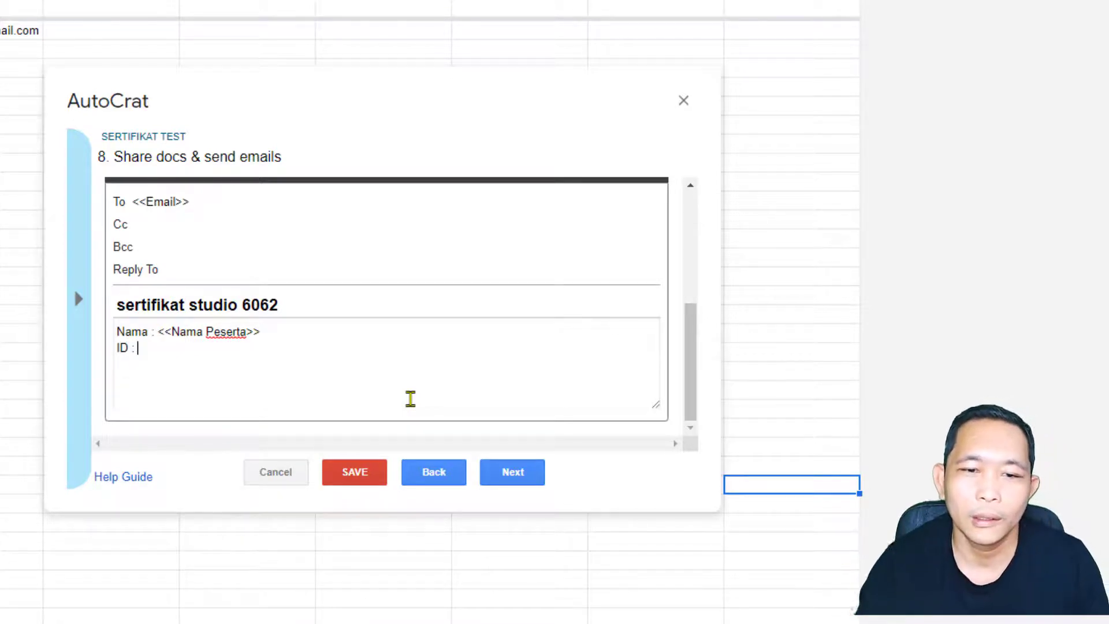
pyautogui.click(77, 317)
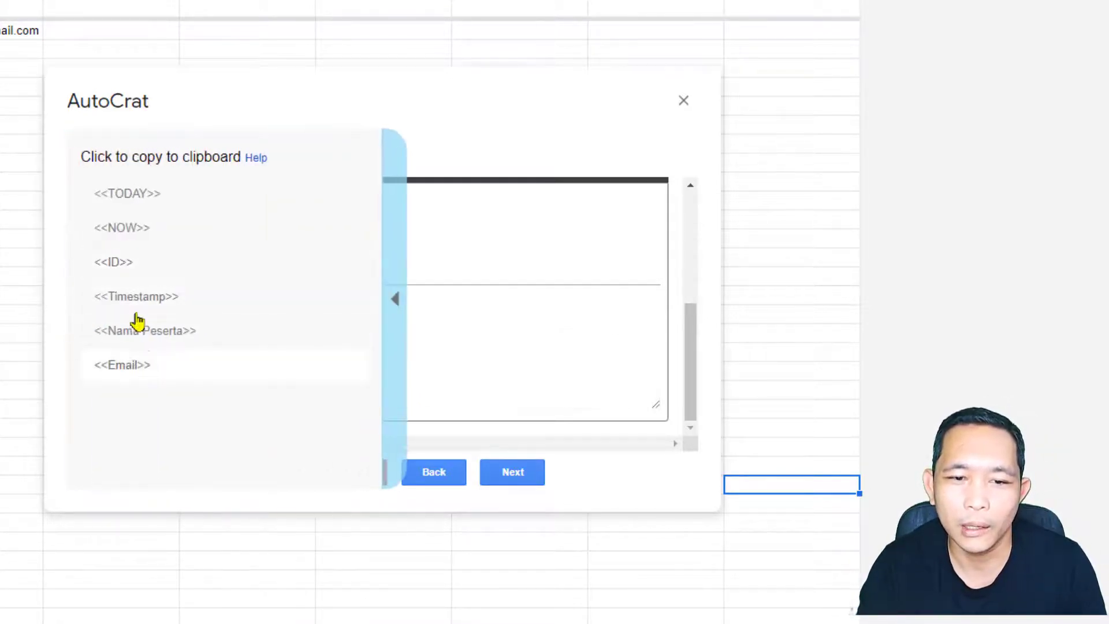
pyautogui.click(119, 265)
pyautogui.hotkey('ctrl', 'c')
pyautogui.click(203, 346)
pyautogui.rightClick(203, 349)
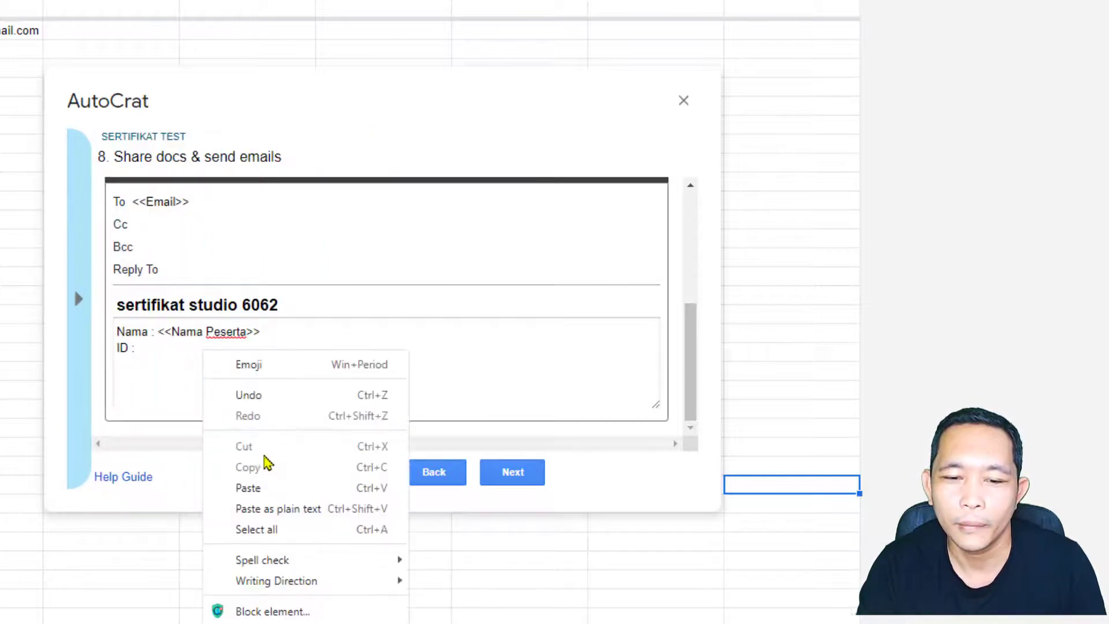
pyautogui.click(265, 488)
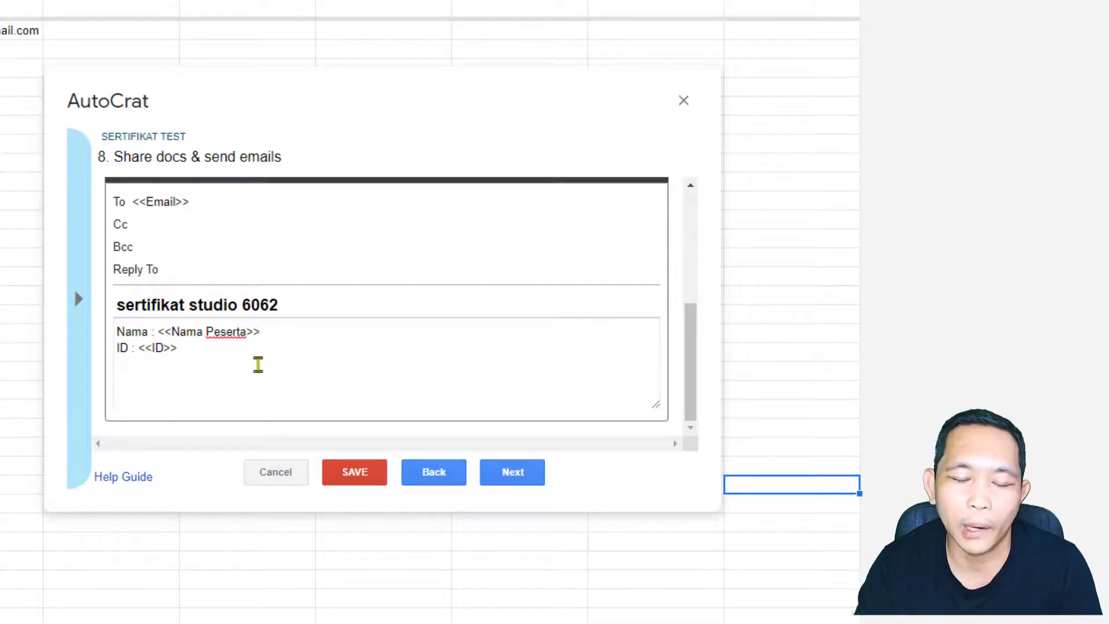
pyautogui.scroll(1, 301, 363)
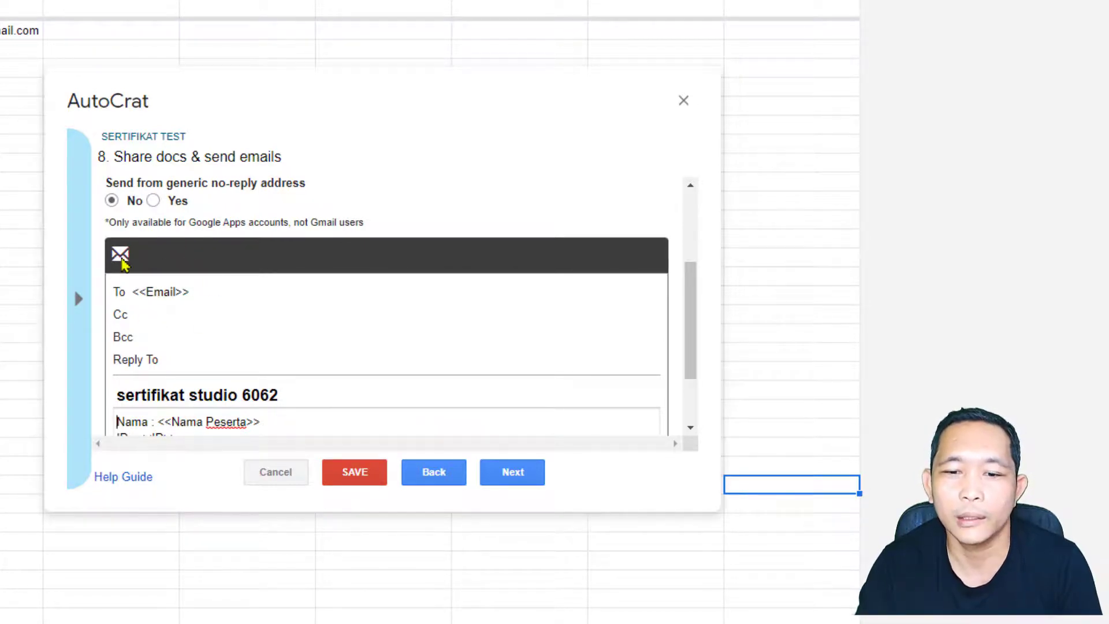
pyautogui.scroll(-2, 440, 312)
pyautogui.scroll(4, 240, 240)
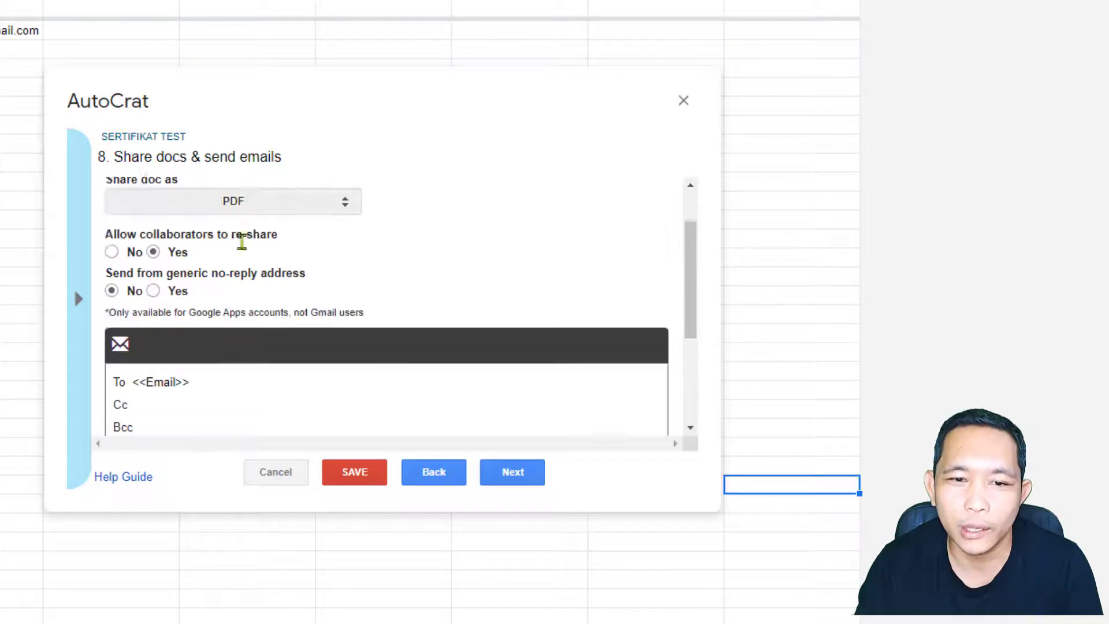
pyautogui.scroll(-3, 440, 312)
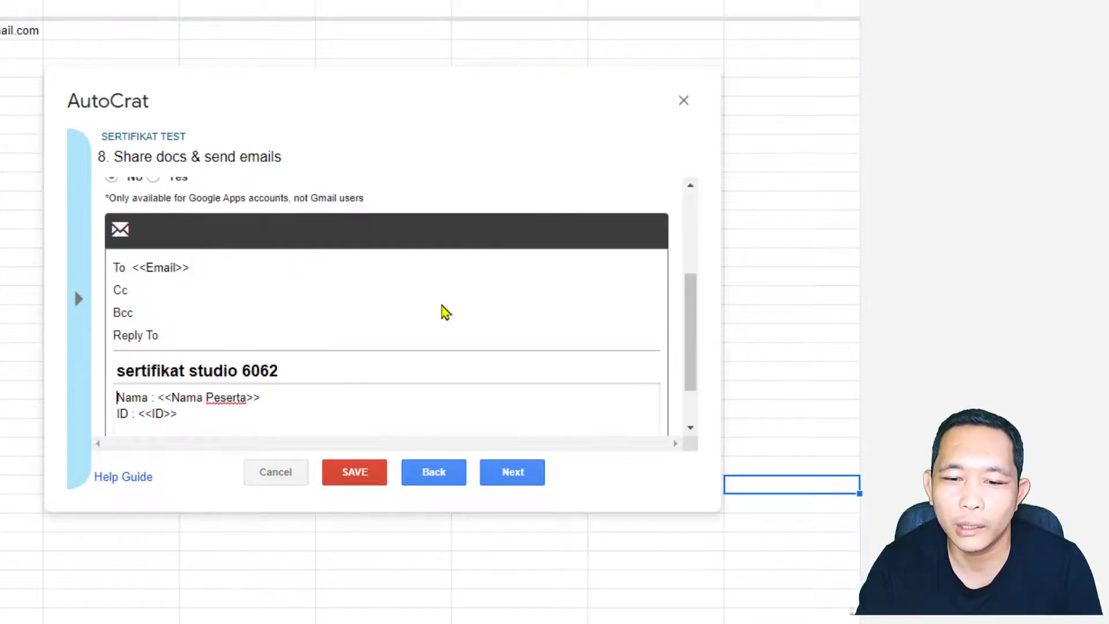
# Step: Enable the form-submit trigger and a one-hour time trigger, then save the SERTIFIKAT TEST job
pyautogui.click(526, 470)
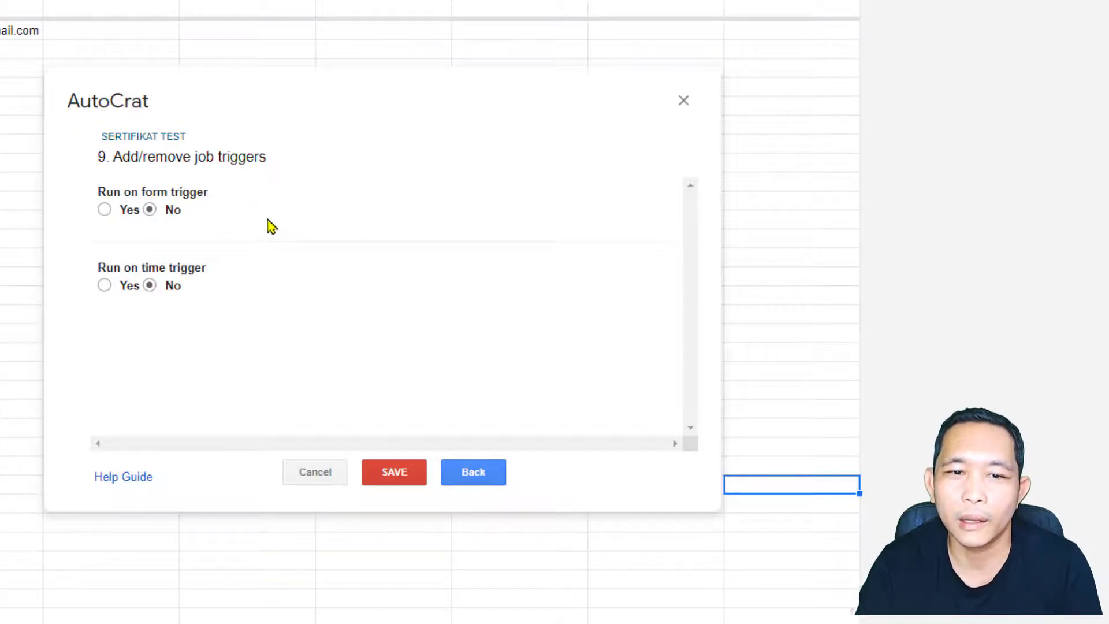
pyautogui.click(105, 209)
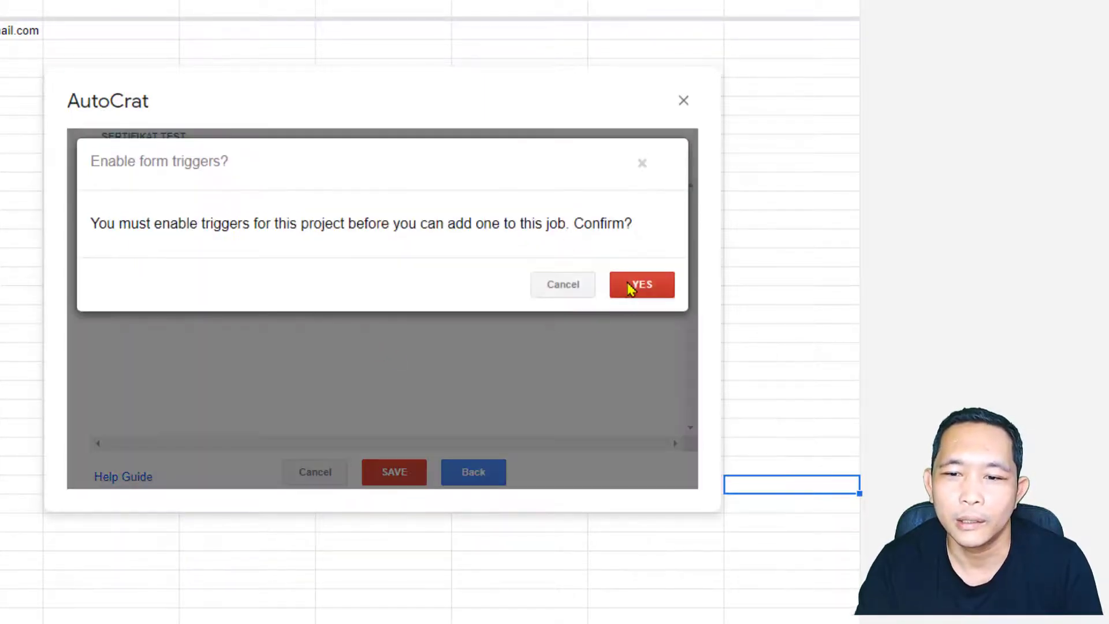
pyautogui.click(632, 287)
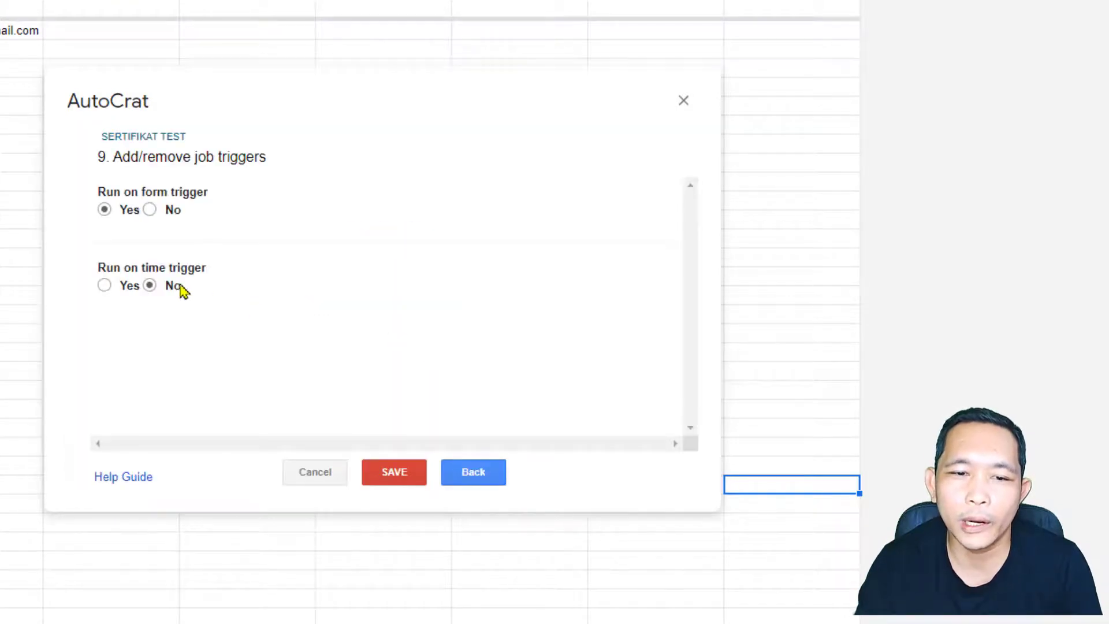
pyautogui.click(103, 286)
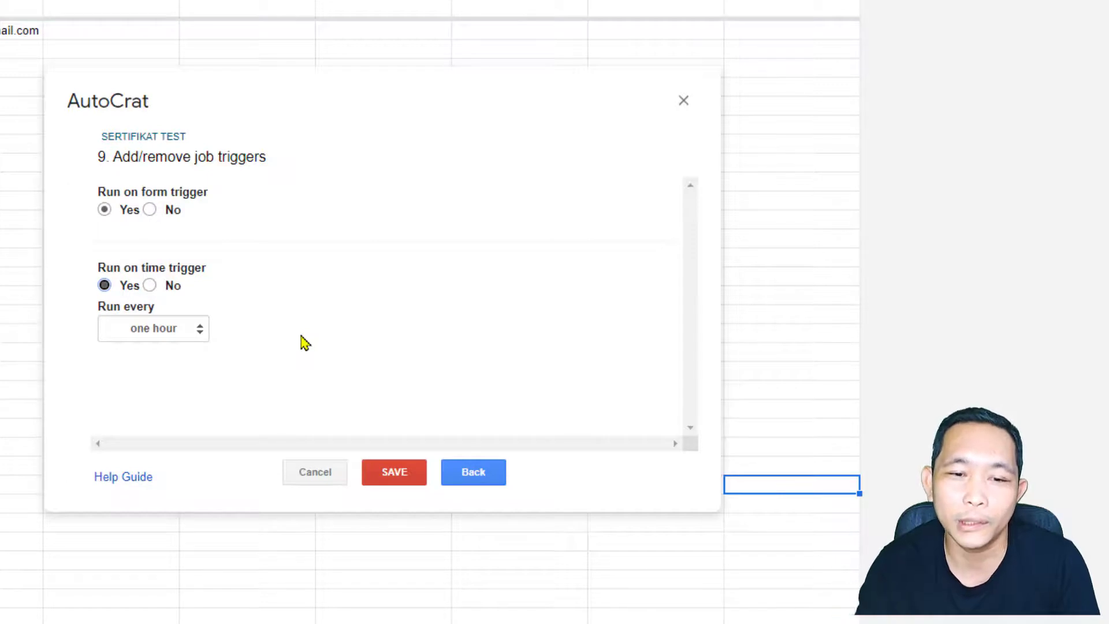
pyautogui.click(196, 330)
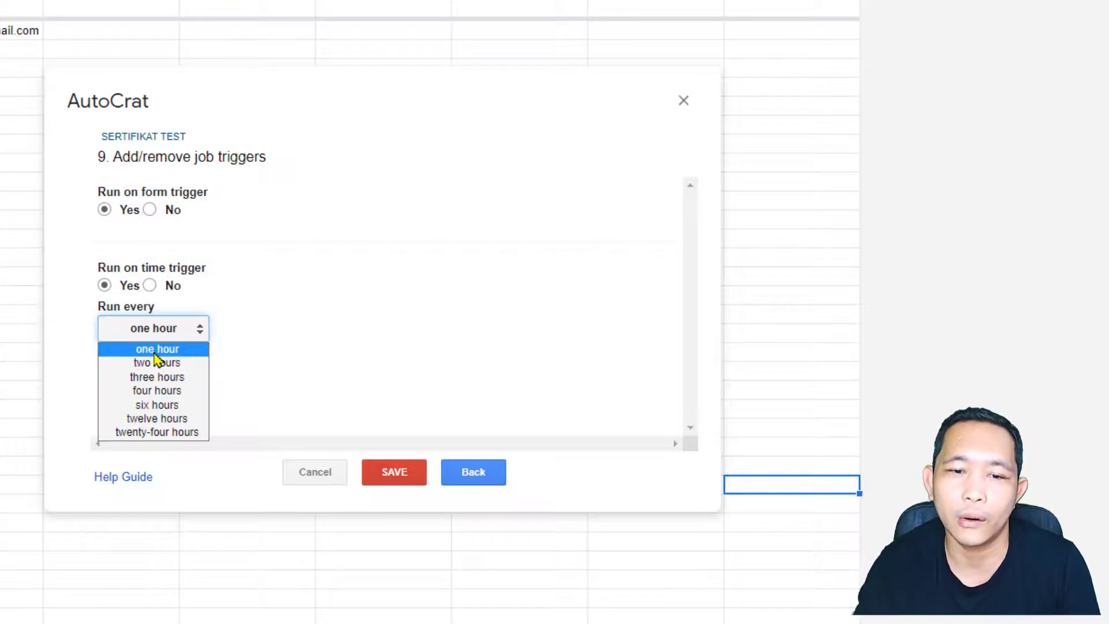
pyautogui.click(347, 347)
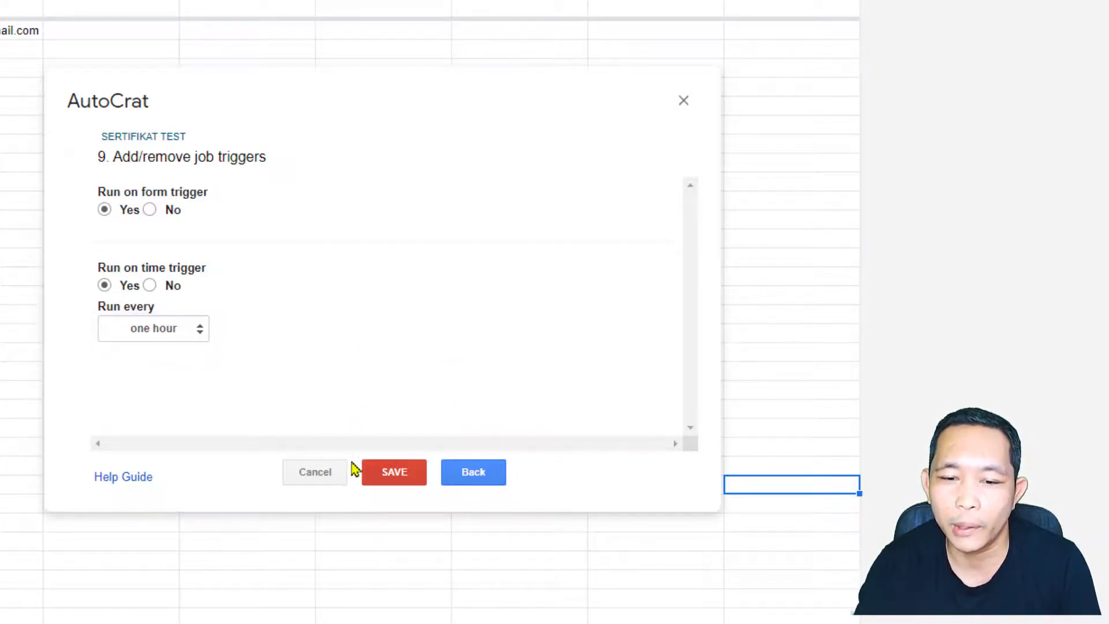
pyautogui.click(399, 473)
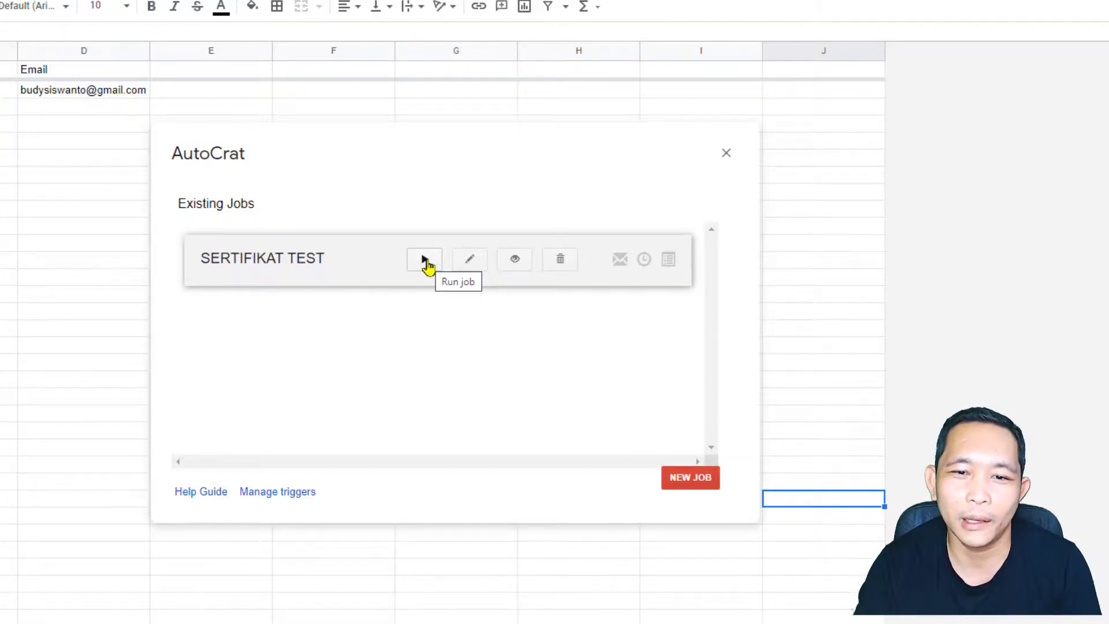
# Step: Run the SERTIFIKAT TEST job now and close AutoCrat once it finishes
pyautogui.click(424, 260)
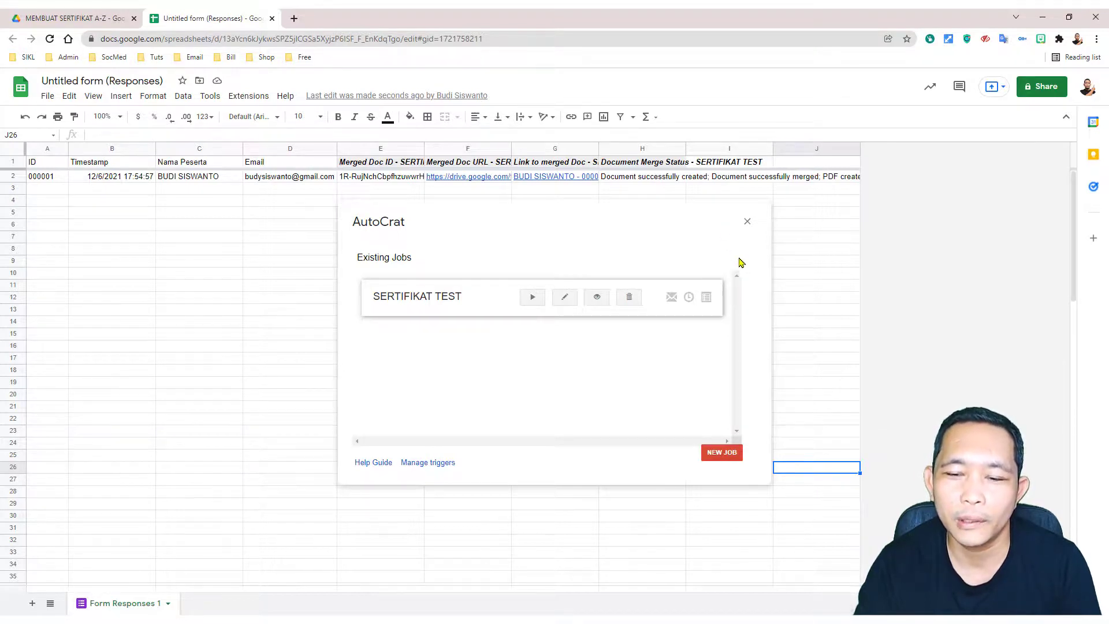
pyautogui.click(747, 222)
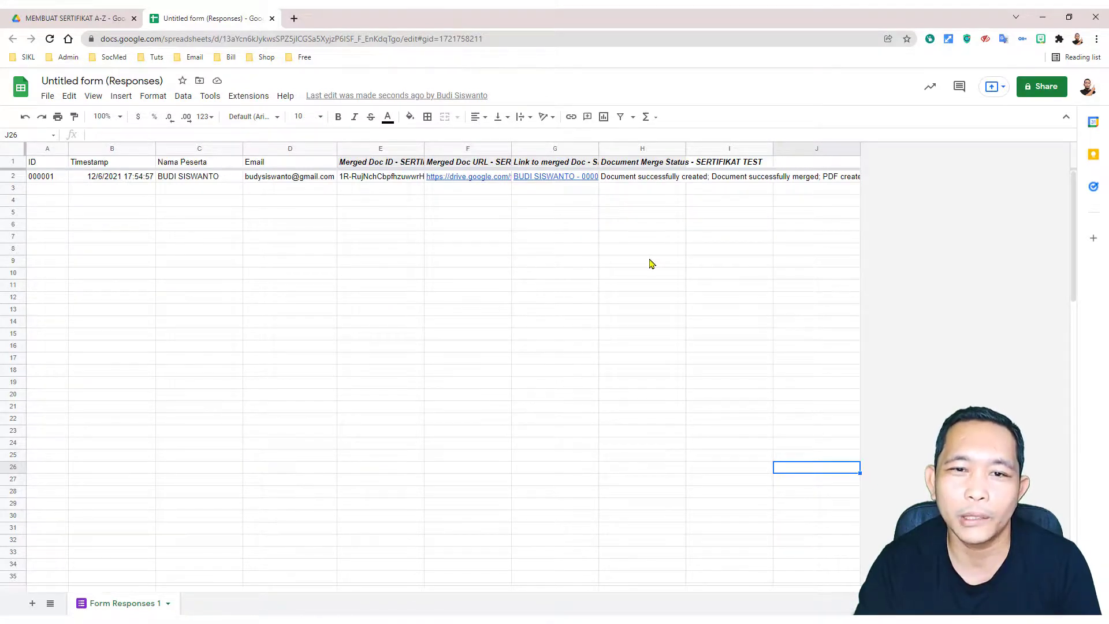
# Step: Auto-fit columns E to G and hide the Merged Doc ID column
pyautogui.moveTo(394, 151); pyautogui.dragTo(592, 151)
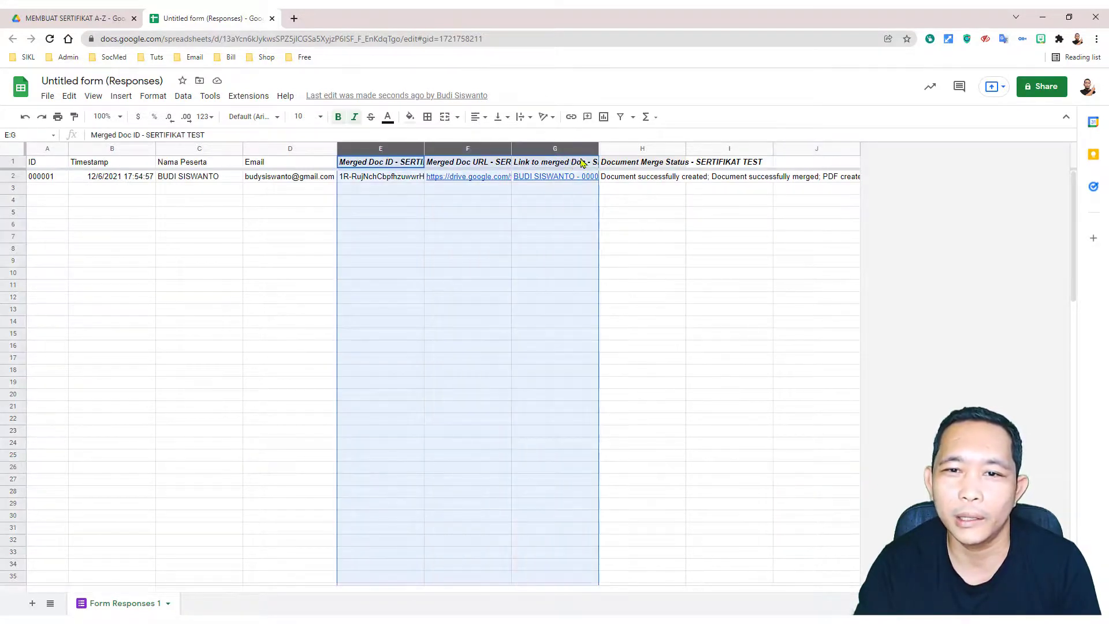
pyautogui.click(659, 250)
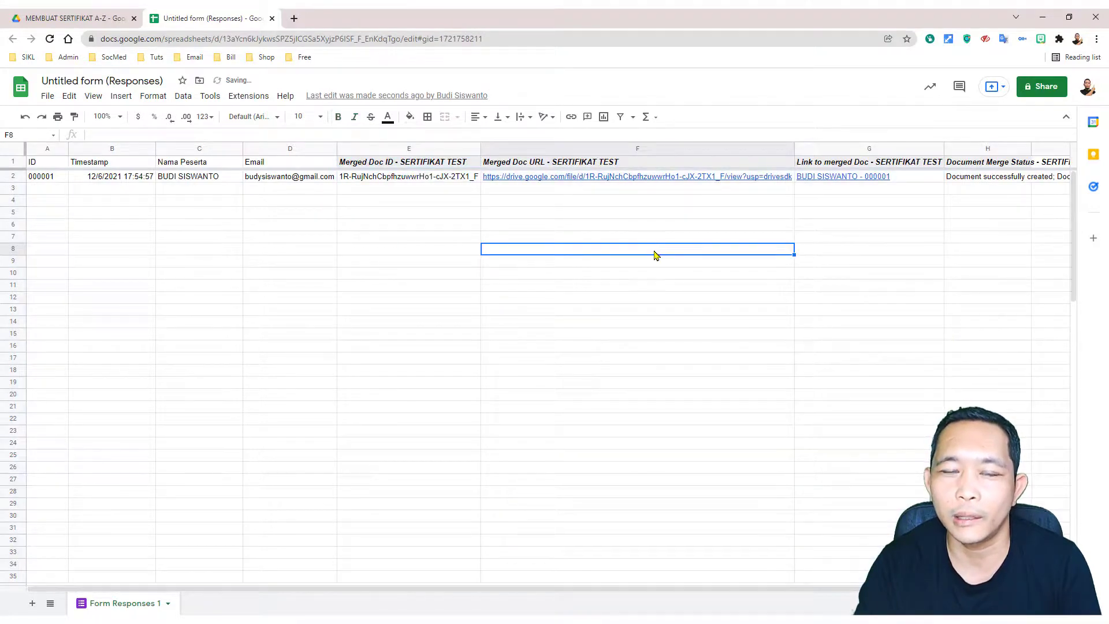
pyautogui.click(414, 151)
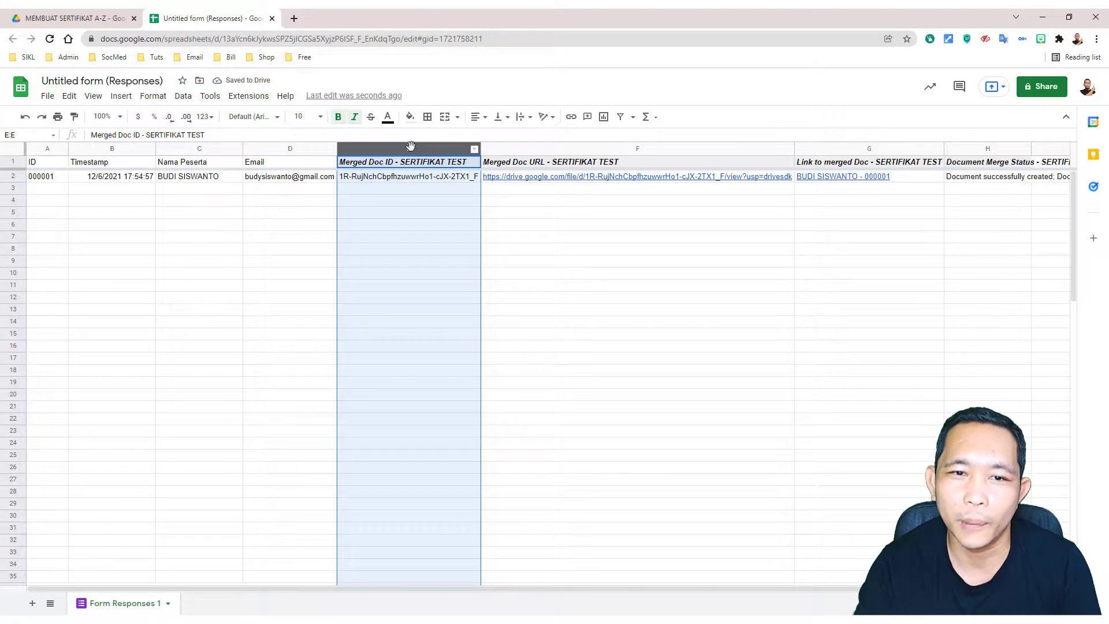
pyautogui.rightClick(410, 149)
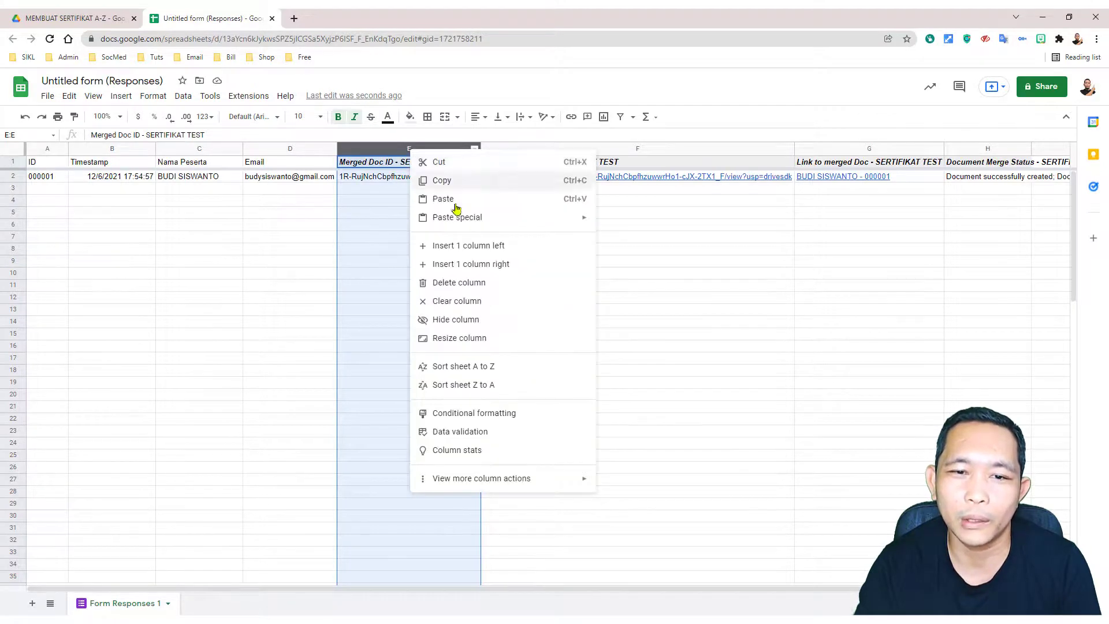
pyautogui.click(458, 318)
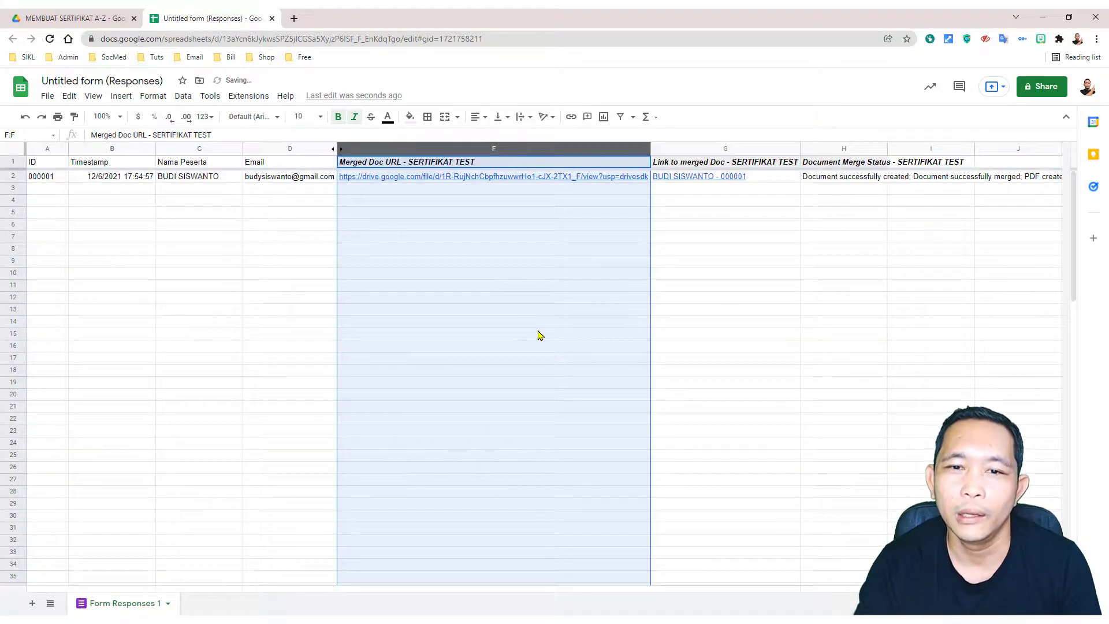
pyautogui.click(572, 248)
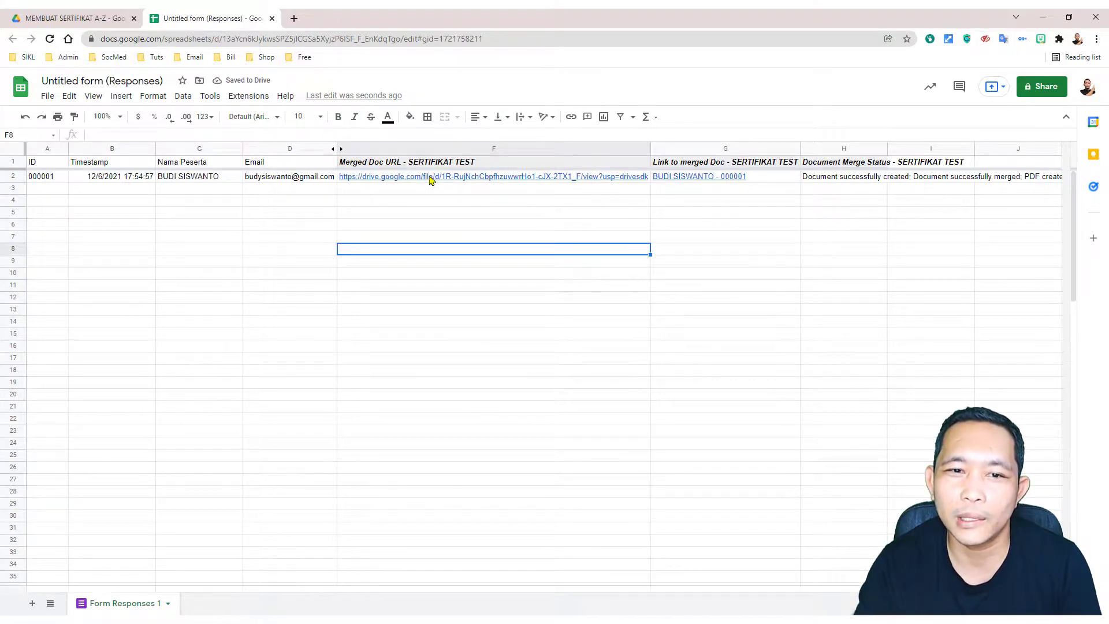
# Step: Hide the Merged Doc URL column and auto-fit column H to show the full status in H2
pyautogui.moveTo(439, 180)
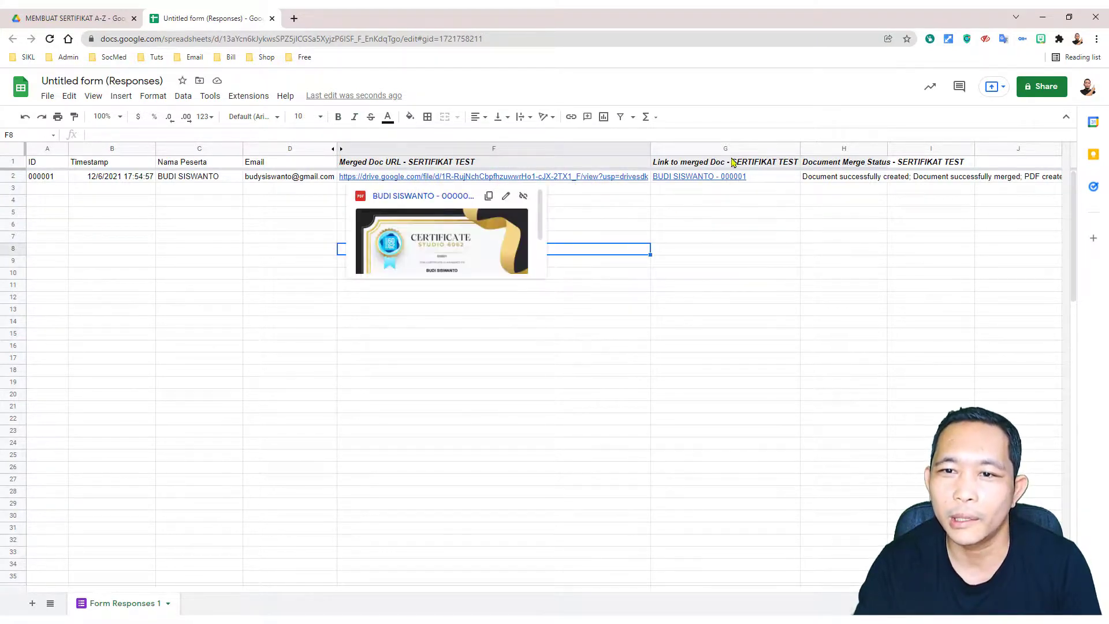
pyautogui.moveTo(694, 183)
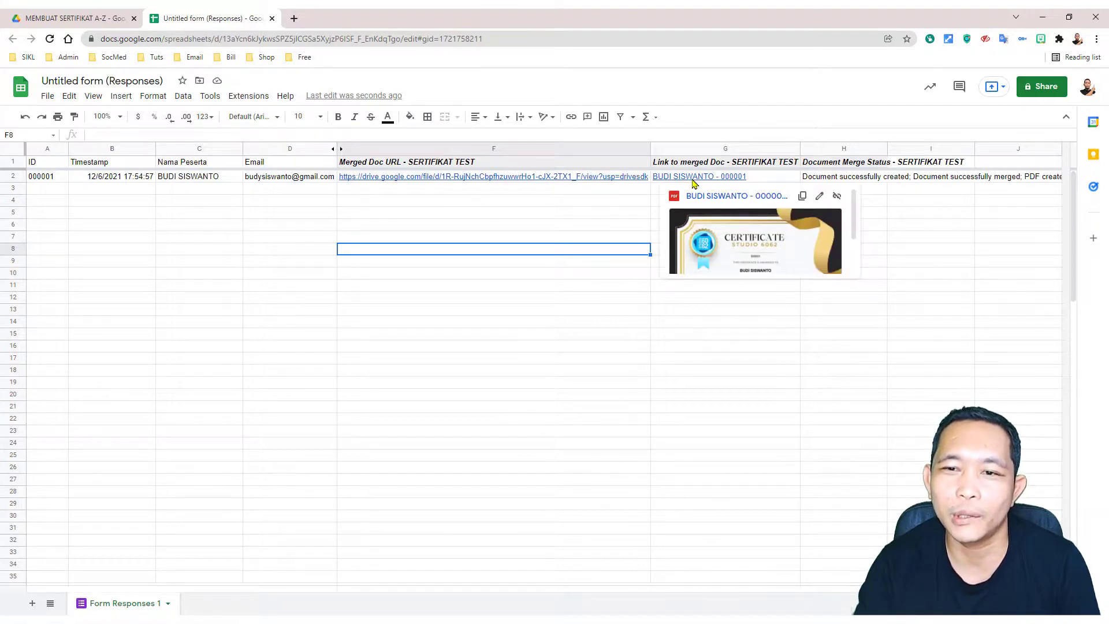
pyautogui.click(629, 216)
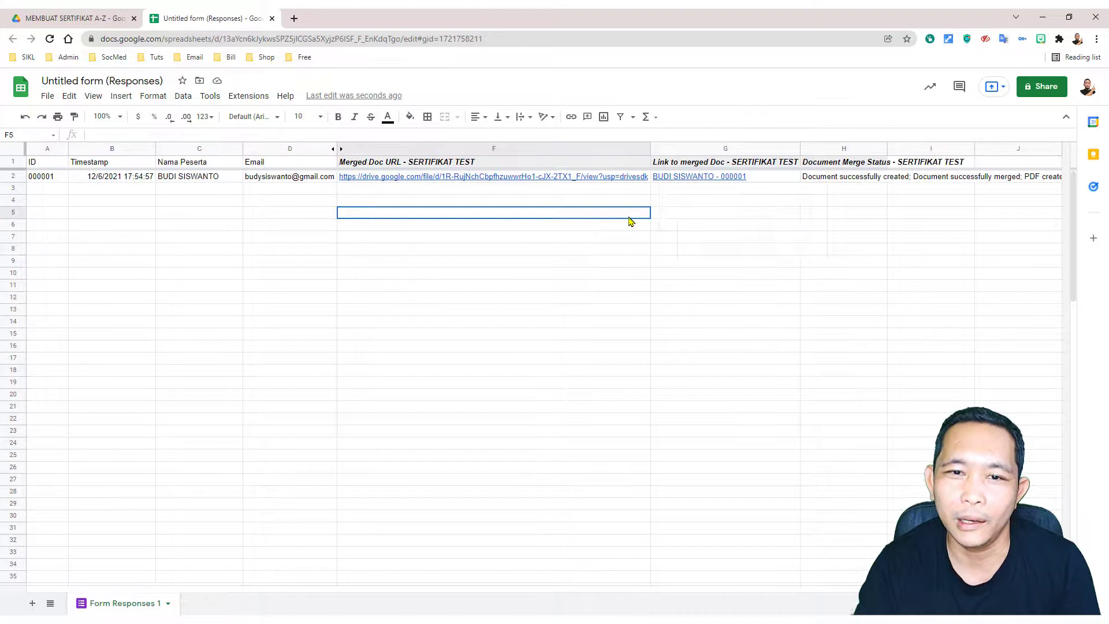
pyautogui.rightClick(512, 151)
pyautogui.click(555, 317)
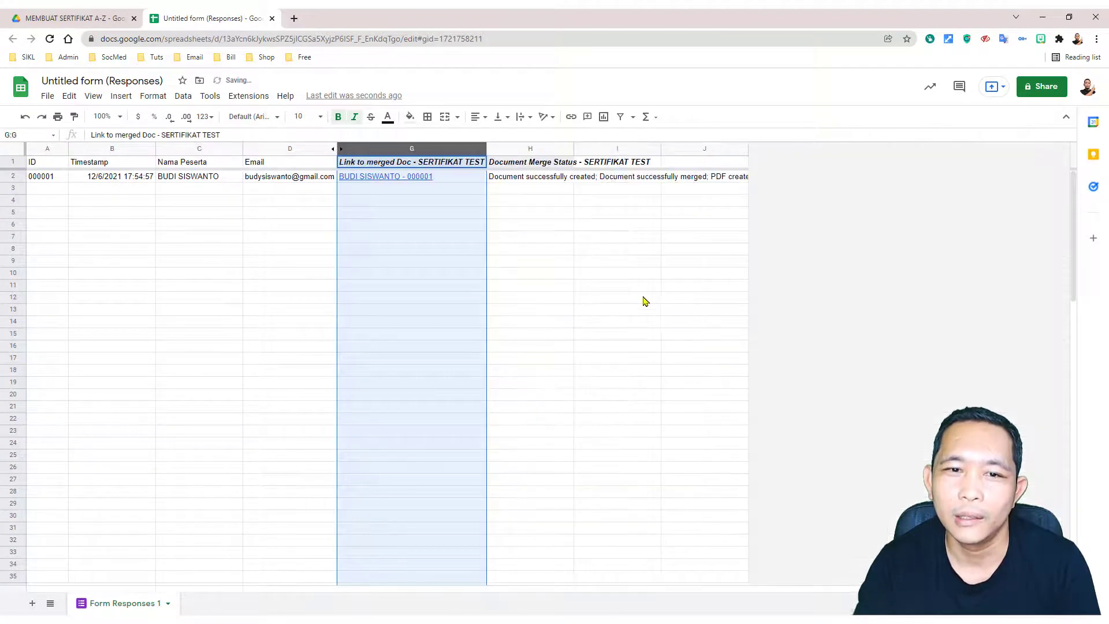
pyautogui.click(641, 294)
pyautogui.doubleClick(574, 148)
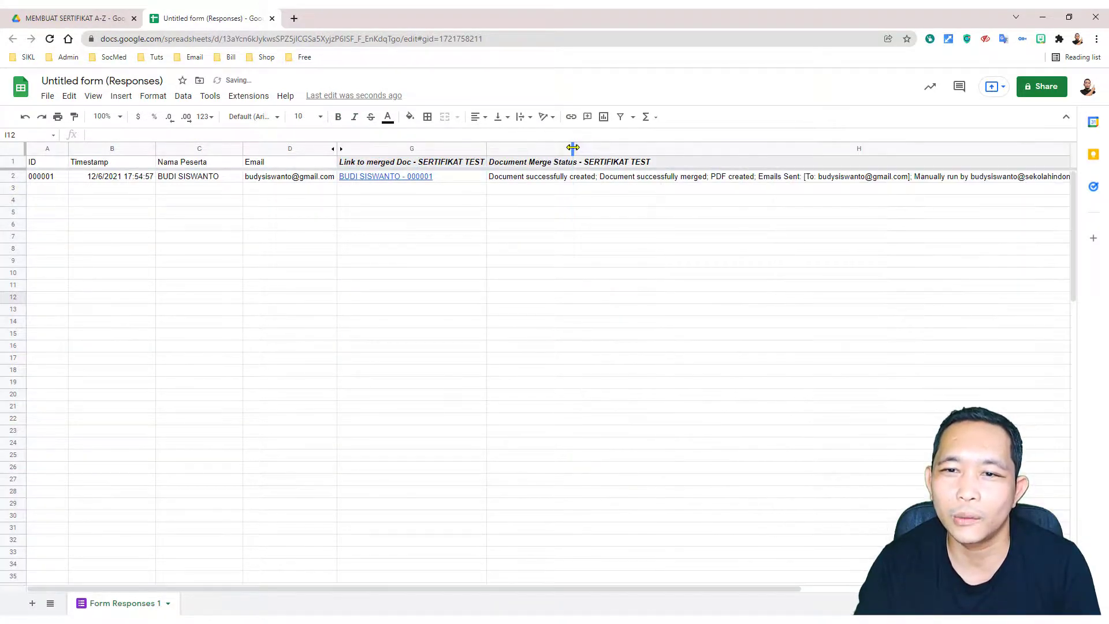
pyautogui.click(722, 264)
pyautogui.click(514, 179)
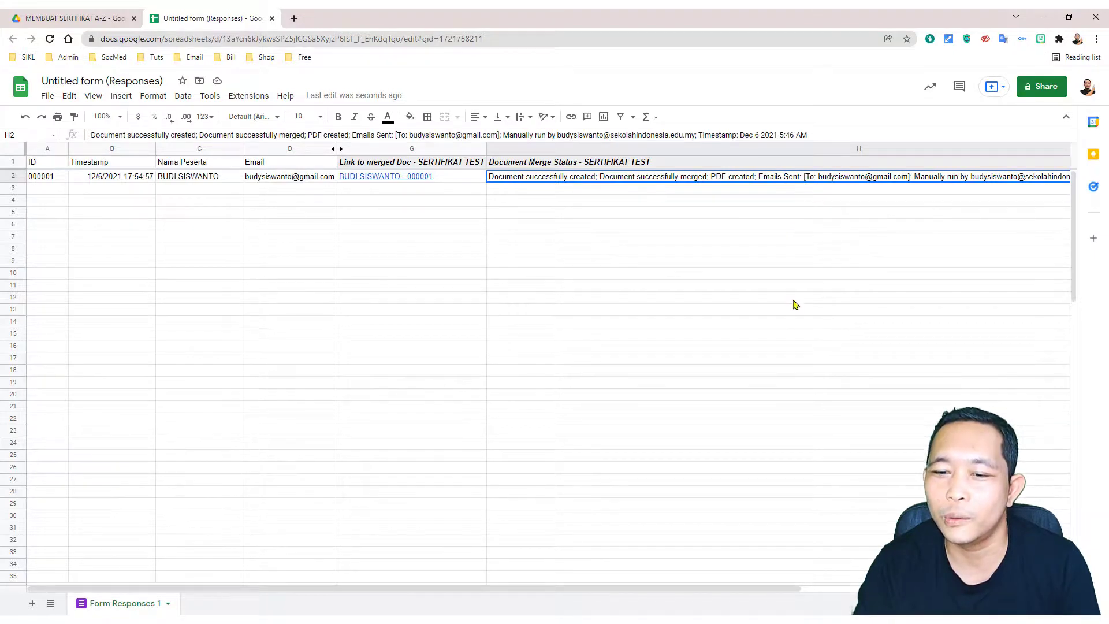
pyautogui.moveTo(771, 589); pyautogui.dragTo(787, 589)
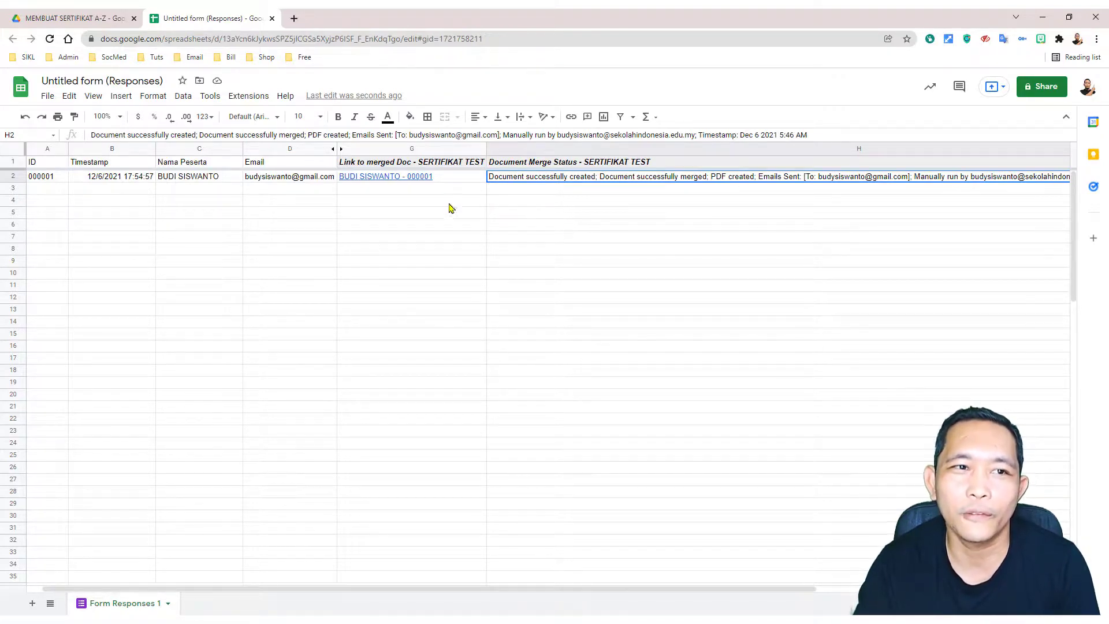
# Step: Reload the MEMBUAT SERTIFIKAT A-Z folder in Drive and preview the new certificate PDF
pyautogui.click(85, 19)
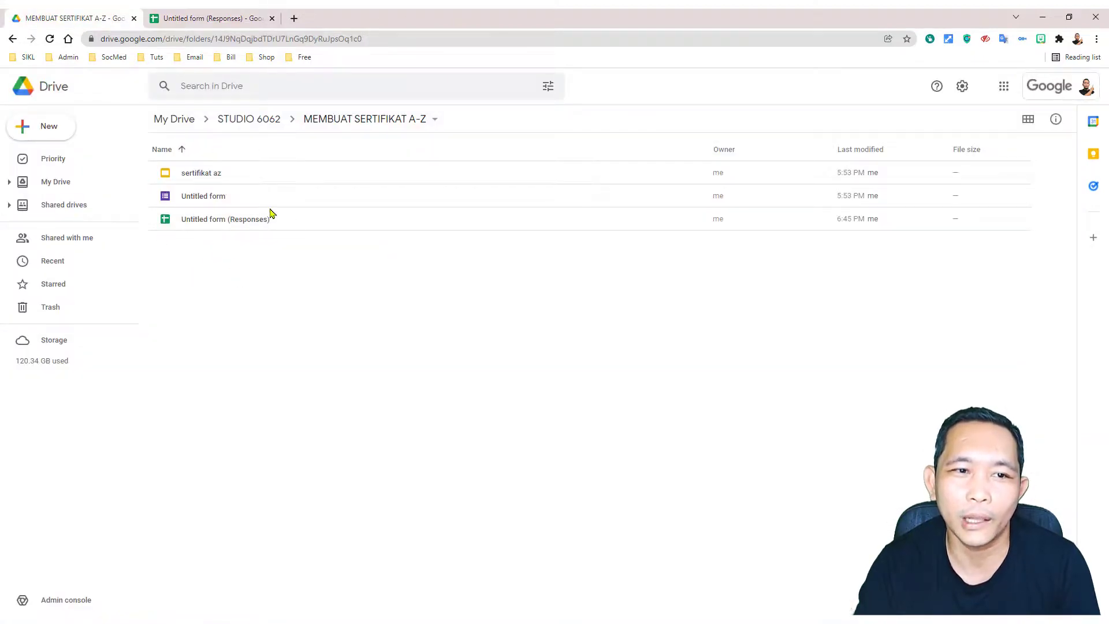
pyautogui.moveTo(172, 241); pyautogui.dragTo(636, 500)
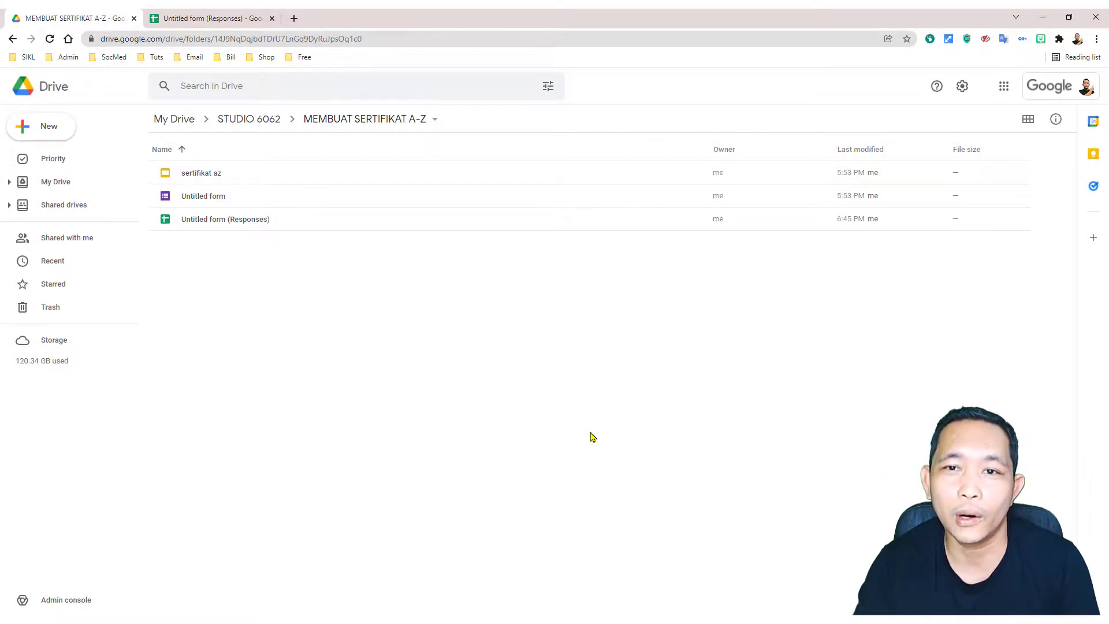
pyautogui.click(50, 39)
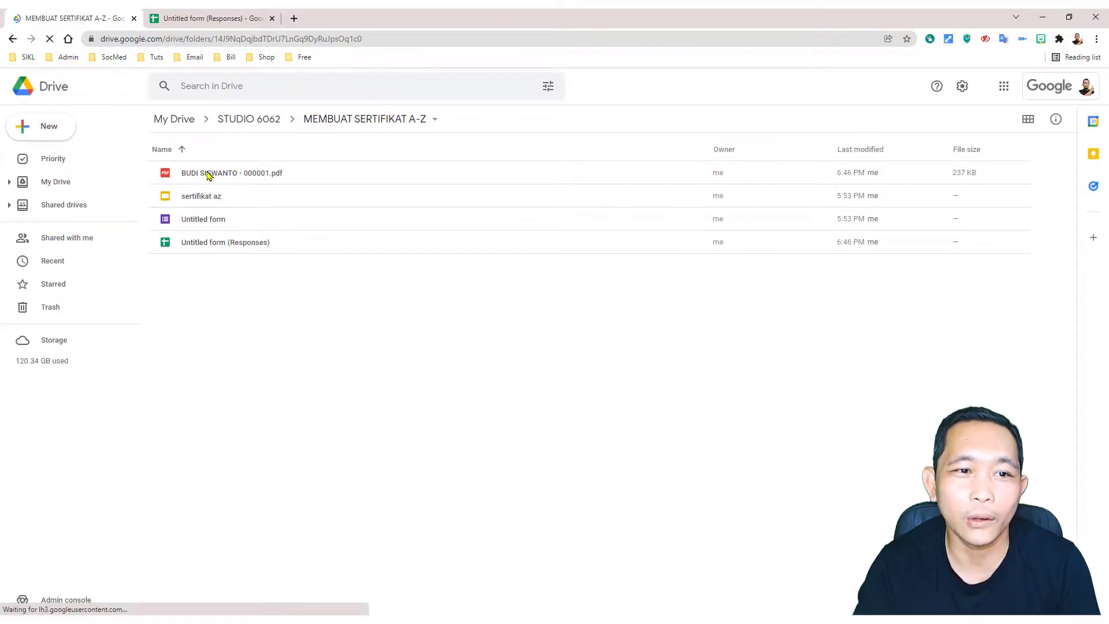
pyautogui.doubleClick(208, 175)
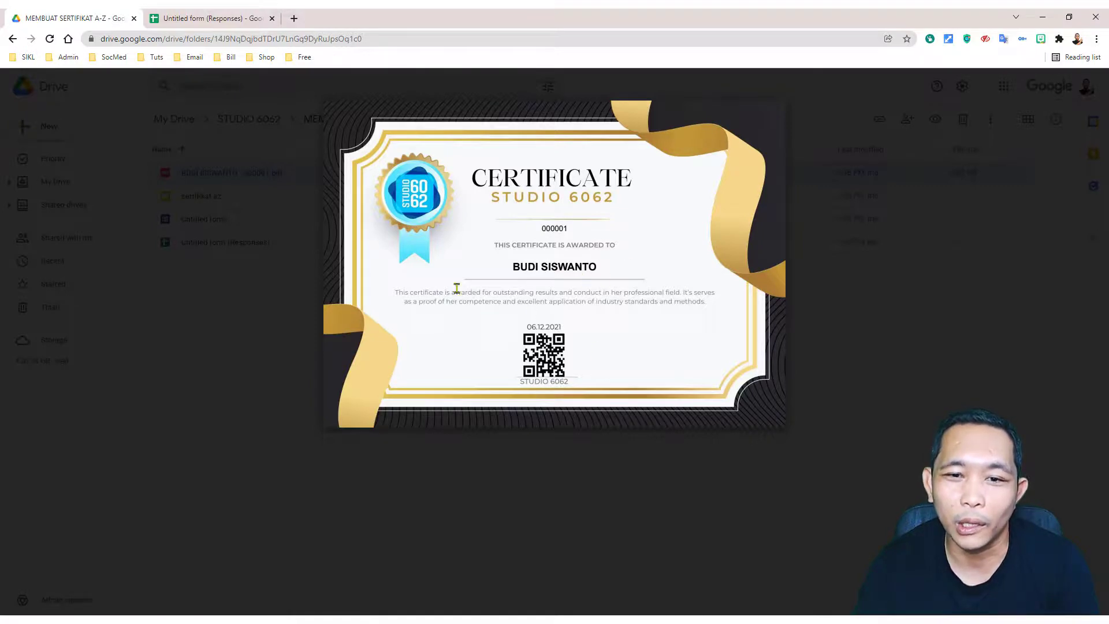
pyautogui.click(843, 439)
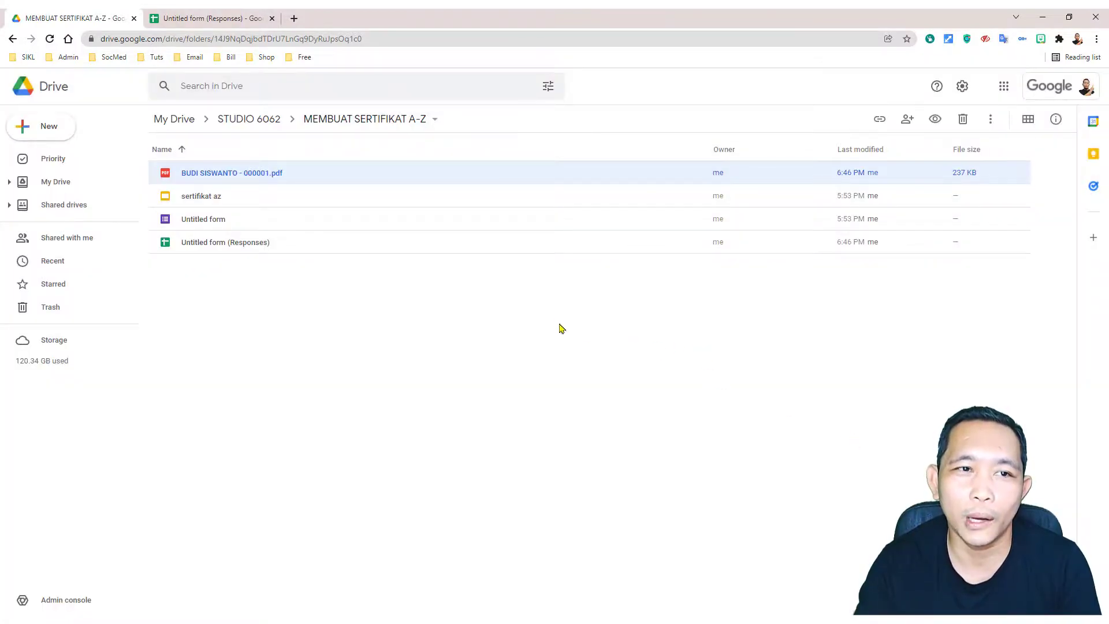
# Step: Submit a test response in the live form with Nama Peserta 'test' and a test e-mail address
pyautogui.doubleClick(206, 221)
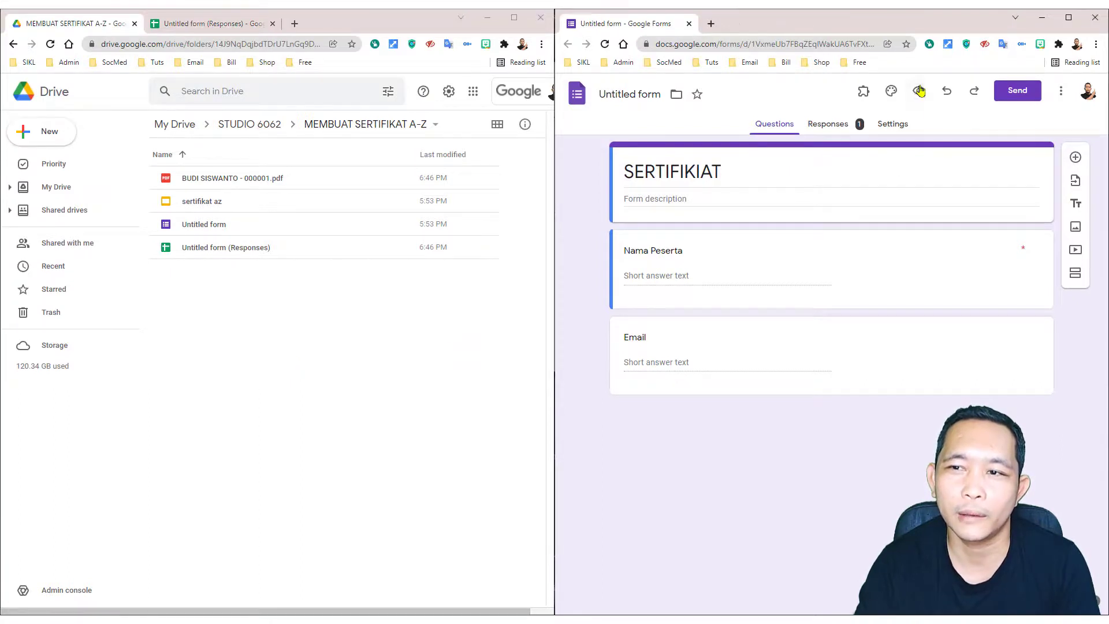
pyautogui.click(918, 91)
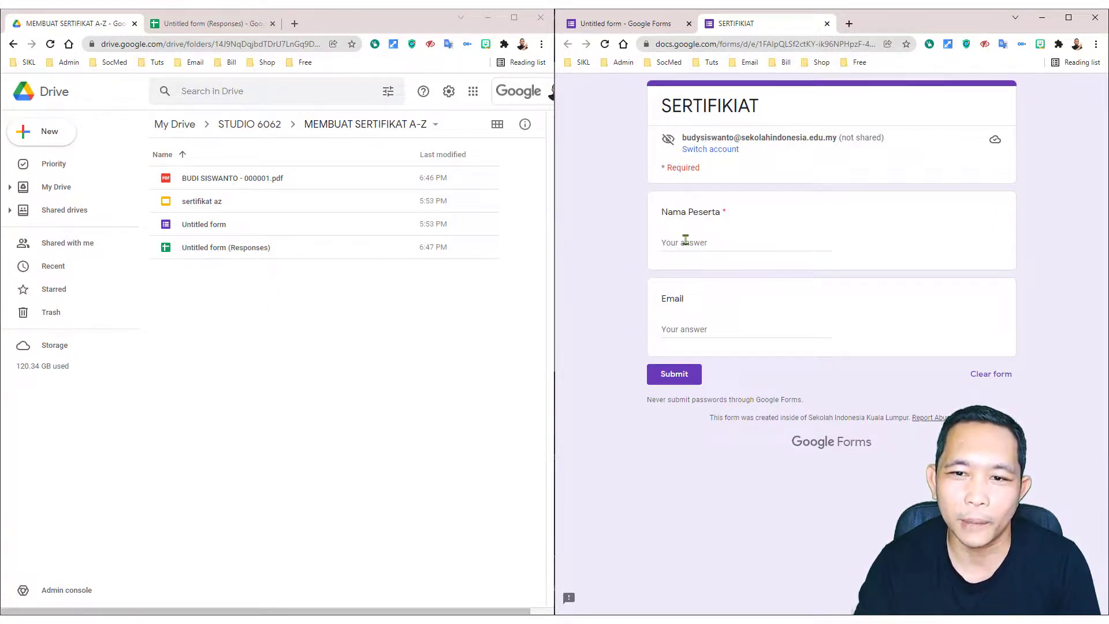
pyautogui.click(685, 240)
pyautogui.write('test')
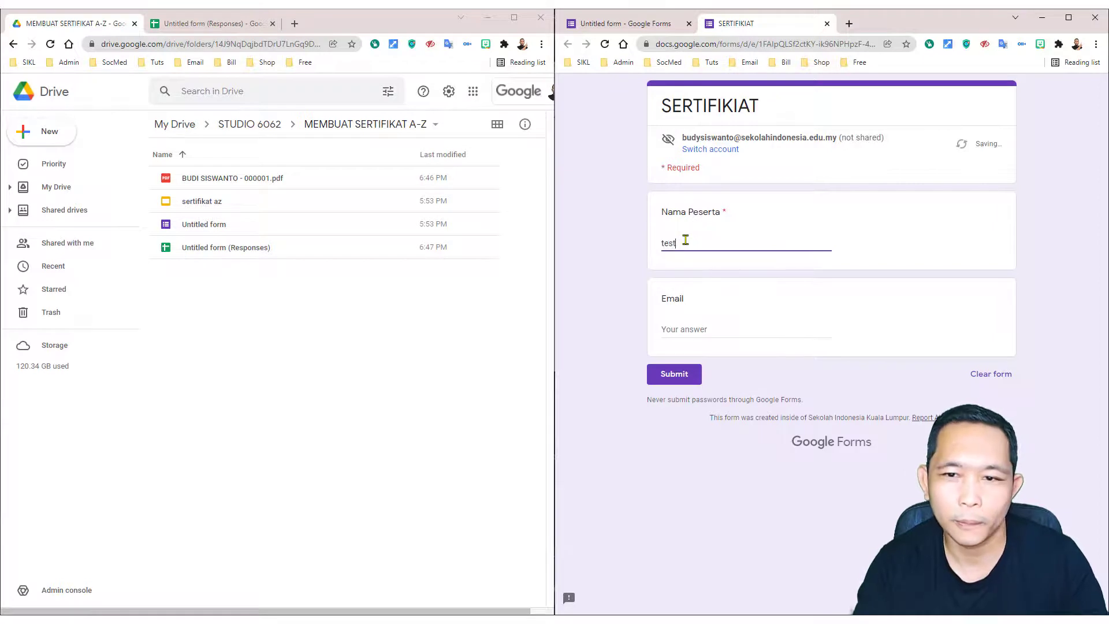
pyautogui.click(707, 332)
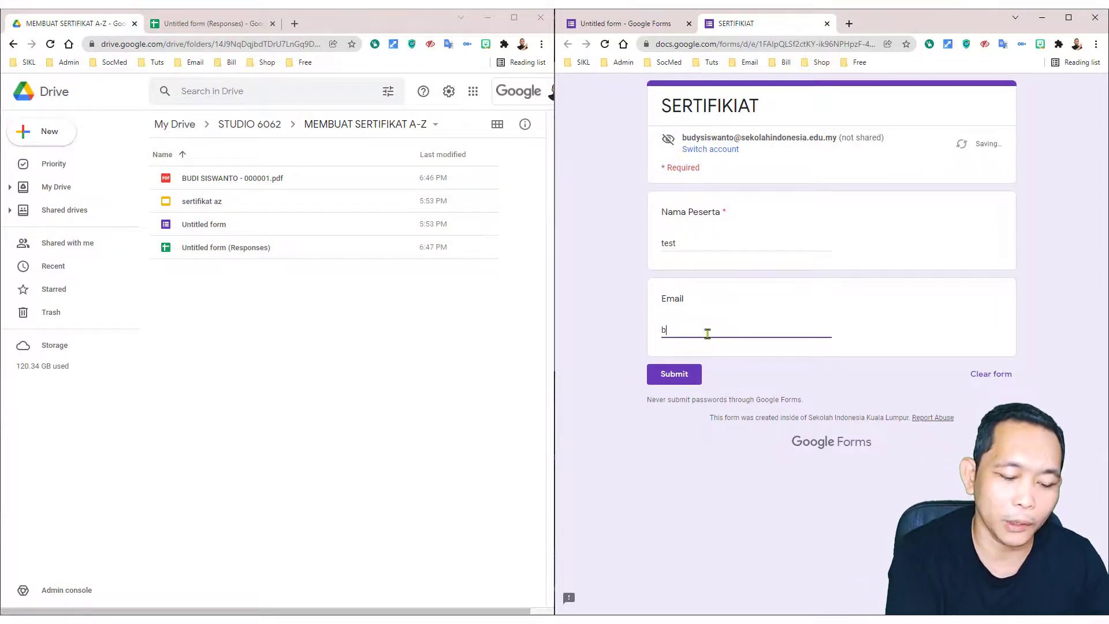
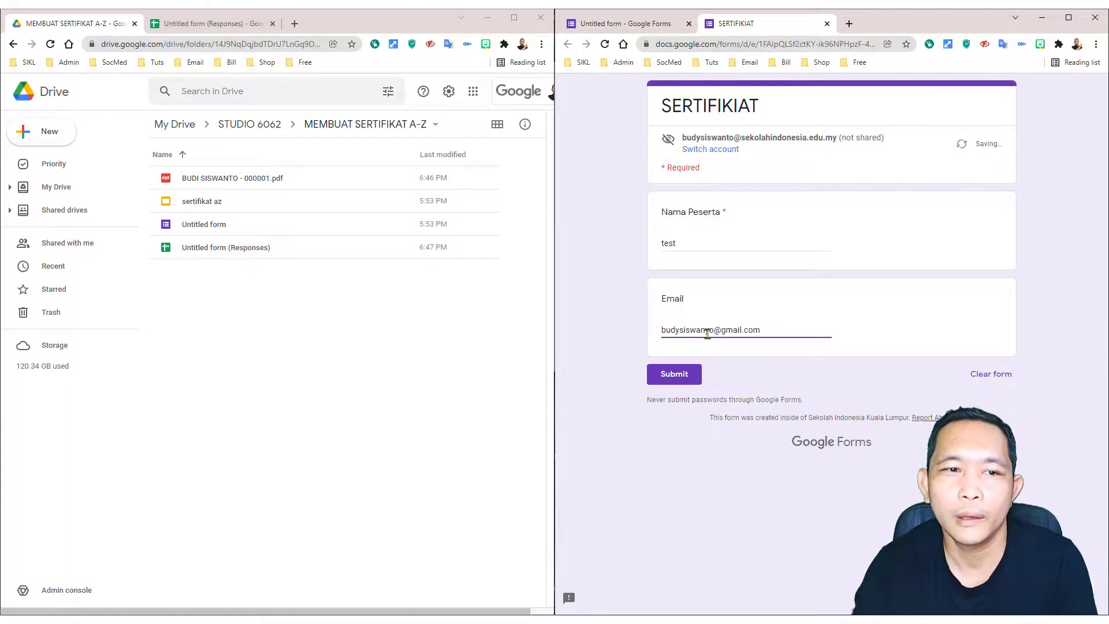
pyautogui.click(676, 373)
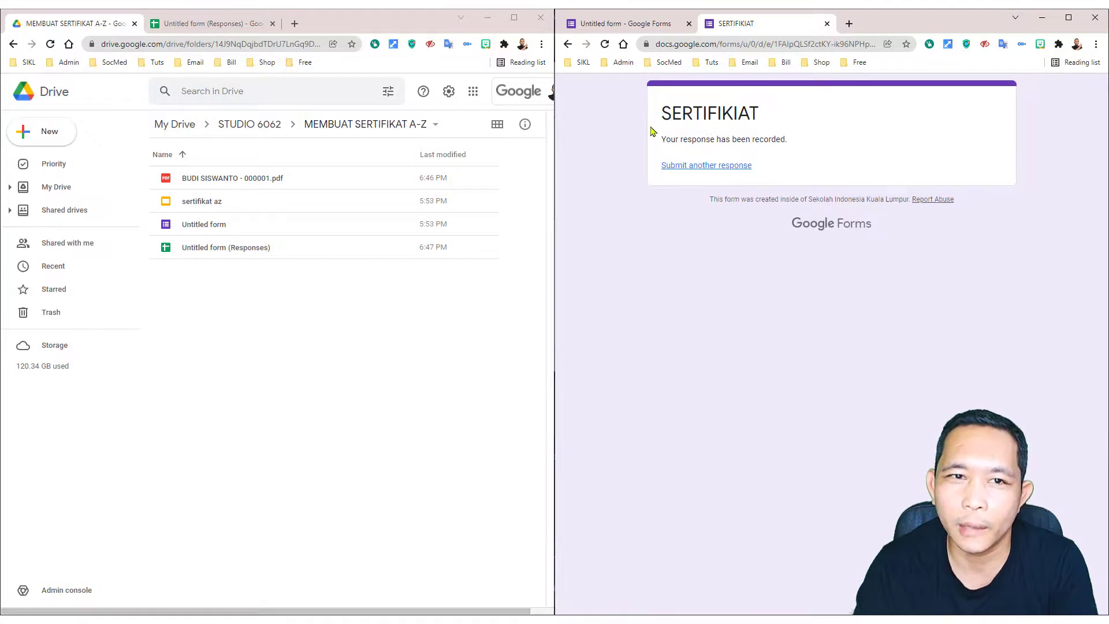
# Step: Confirm row 3 of the responses sheet shows a merged status linking to test - 000002
pyautogui.click(229, 28)
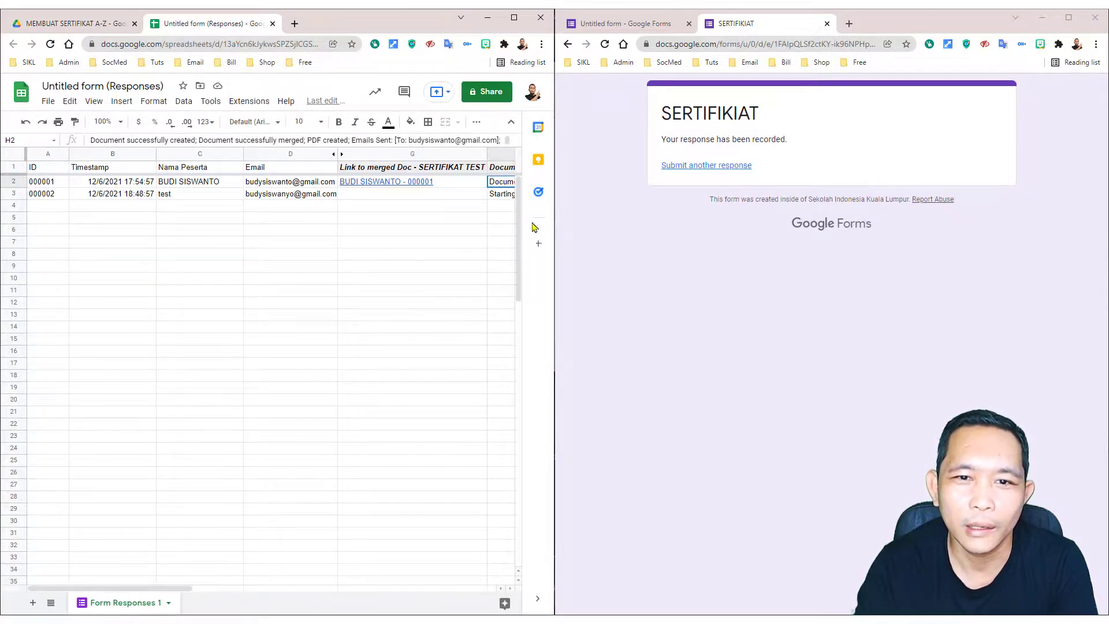
pyautogui.click(507, 196)
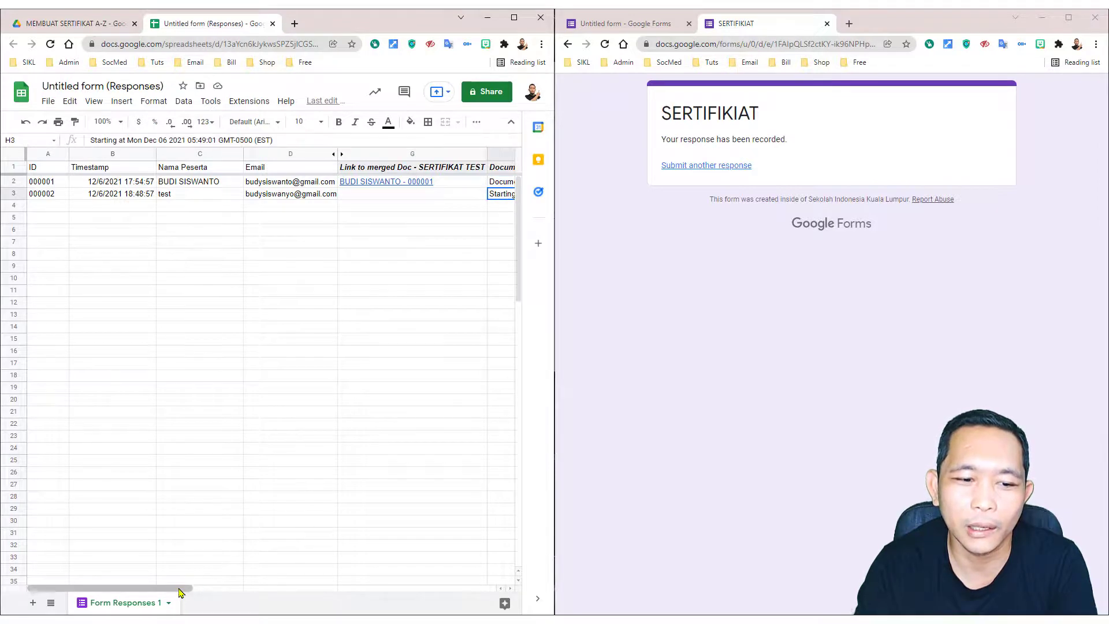
pyautogui.moveTo(188, 588); pyautogui.dragTo(235, 588)
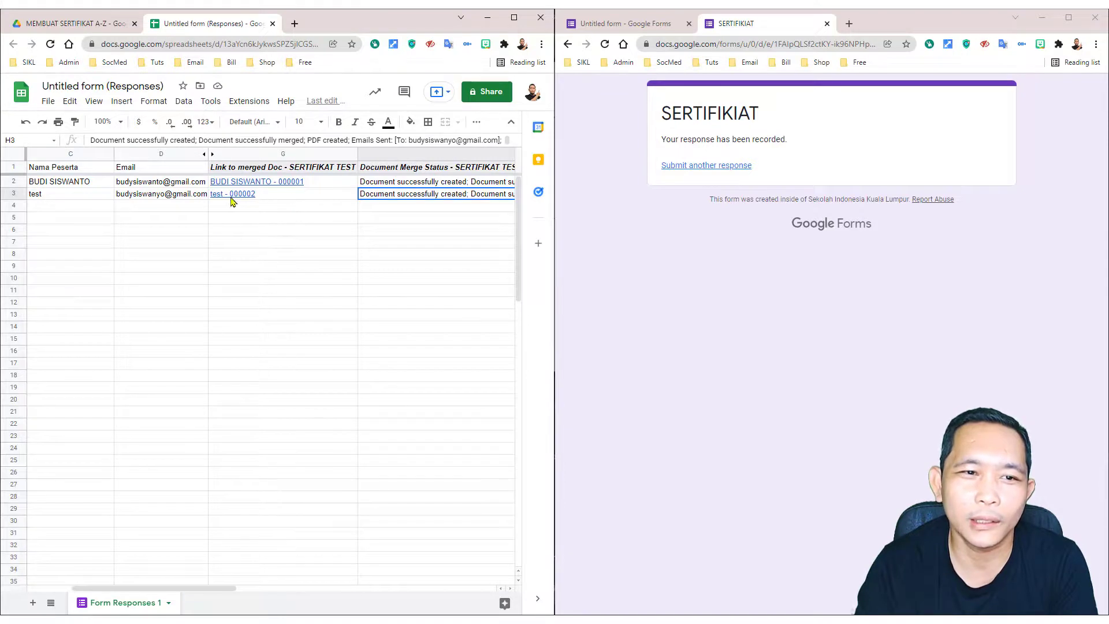
pyautogui.moveTo(236, 199)
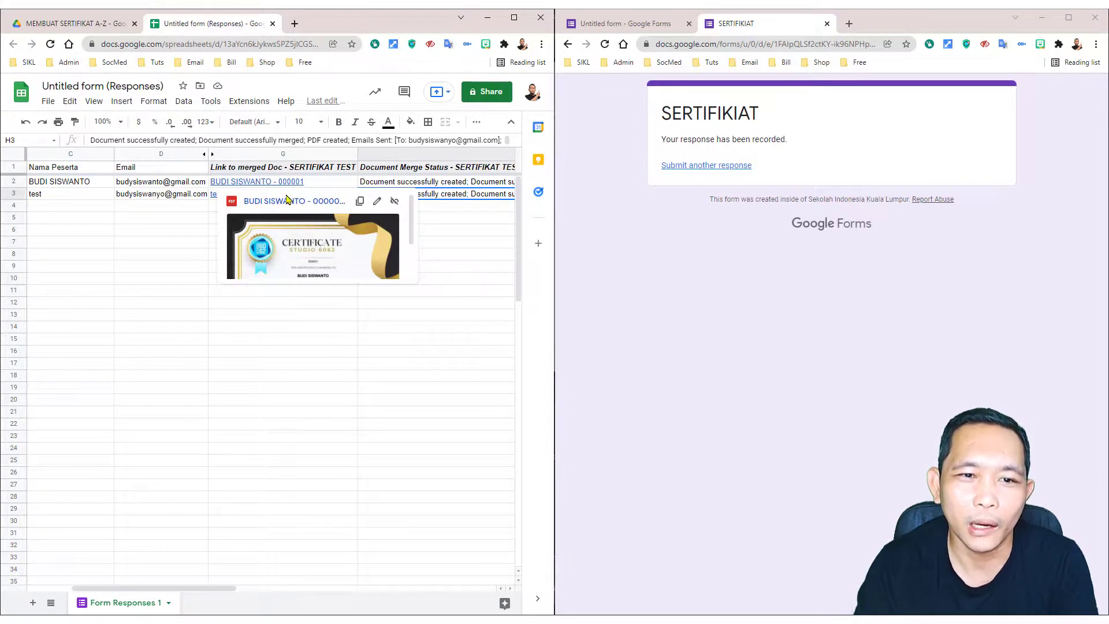
# Step: Select test - 000002.pdf in the Drive certificate folder, then open a blank tab
pyautogui.click(87, 25)
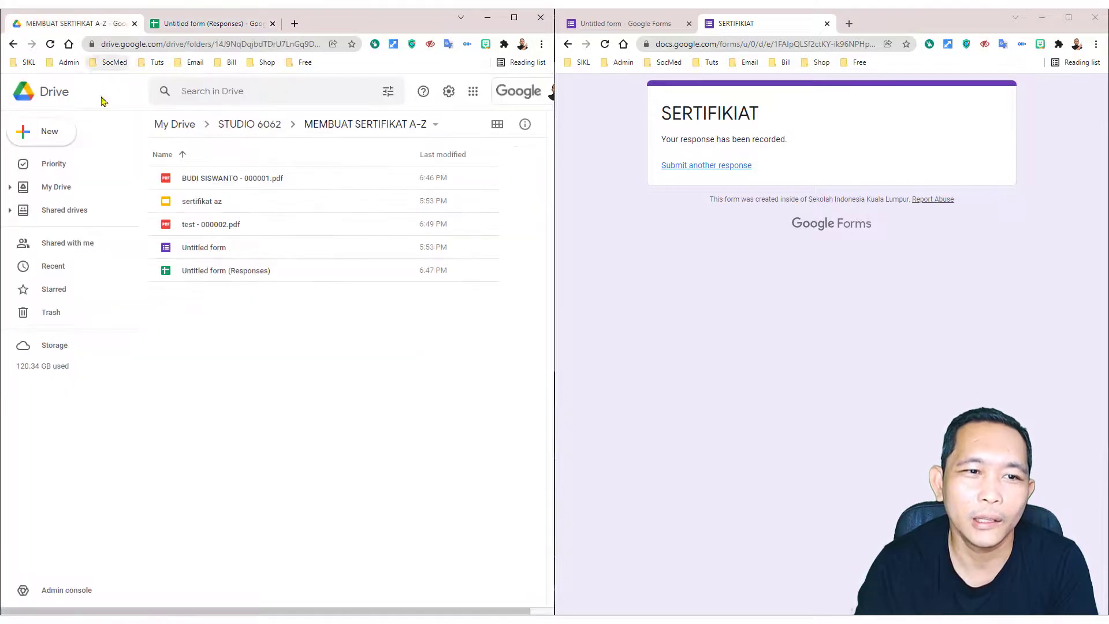
pyautogui.click(224, 227)
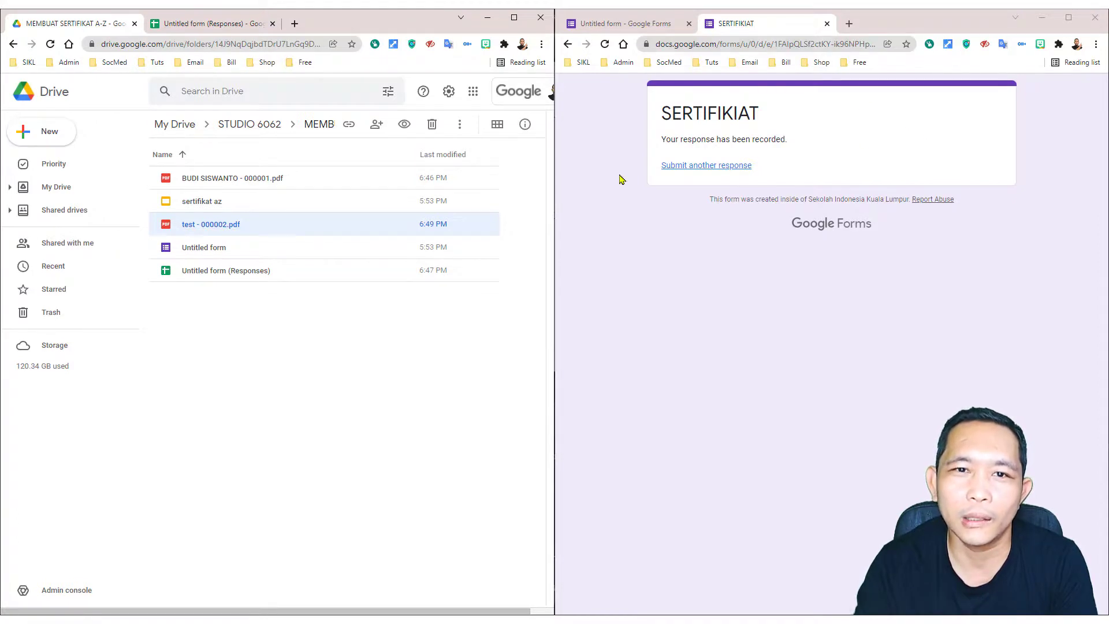
pyautogui.click(849, 24)
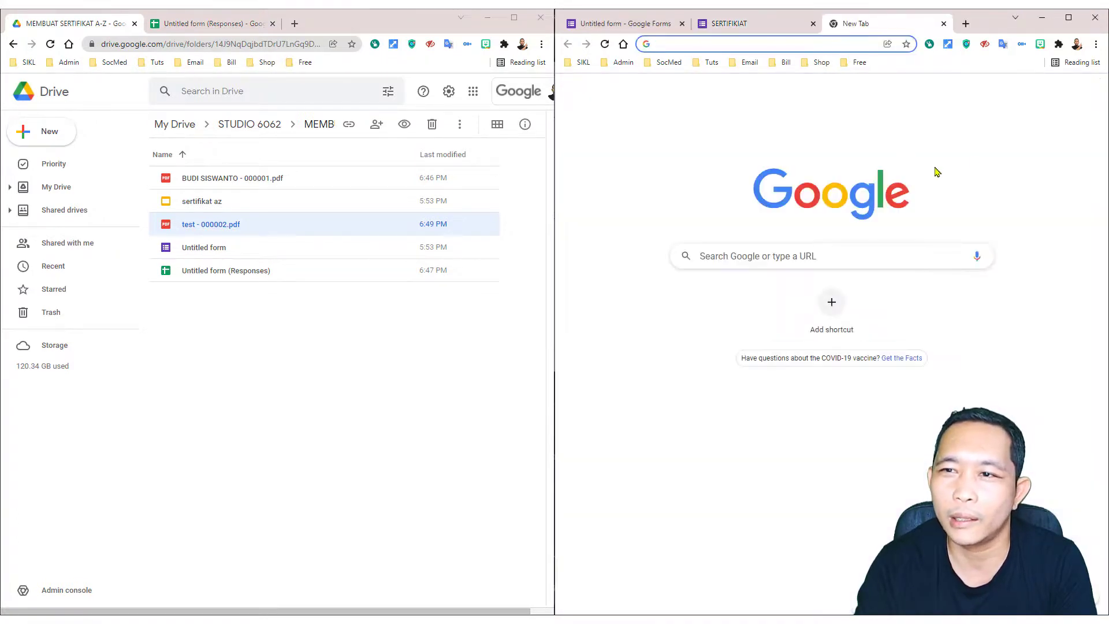
# Step: Go to Gmail's Sent folder to see the certificate email with test - 000002.pdf attached
pyautogui.click(1005, 94)
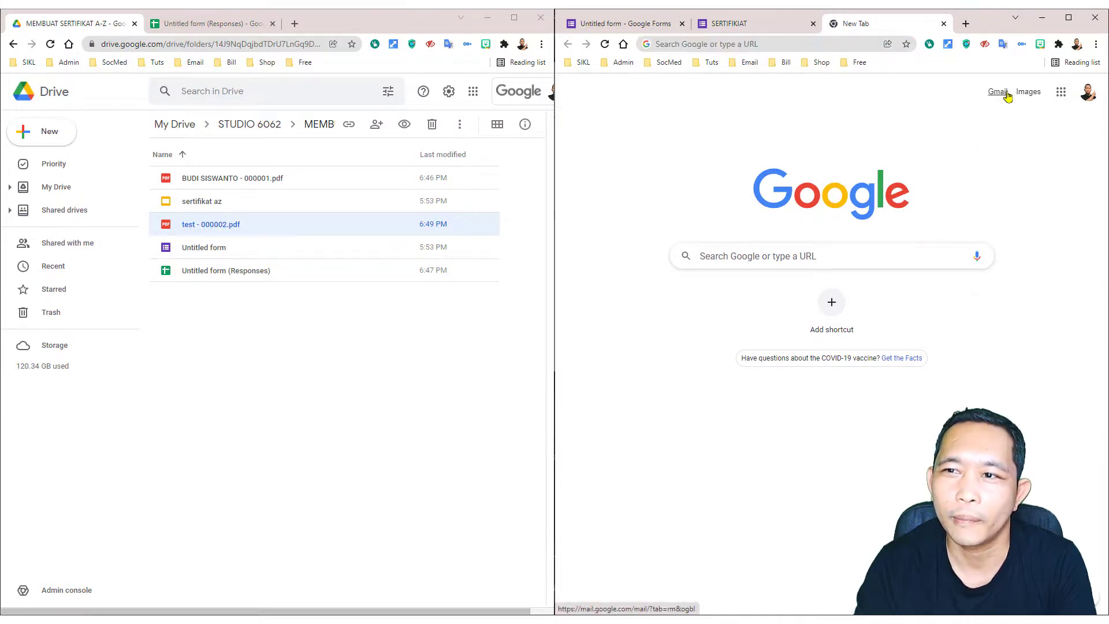
pyautogui.click(1005, 92)
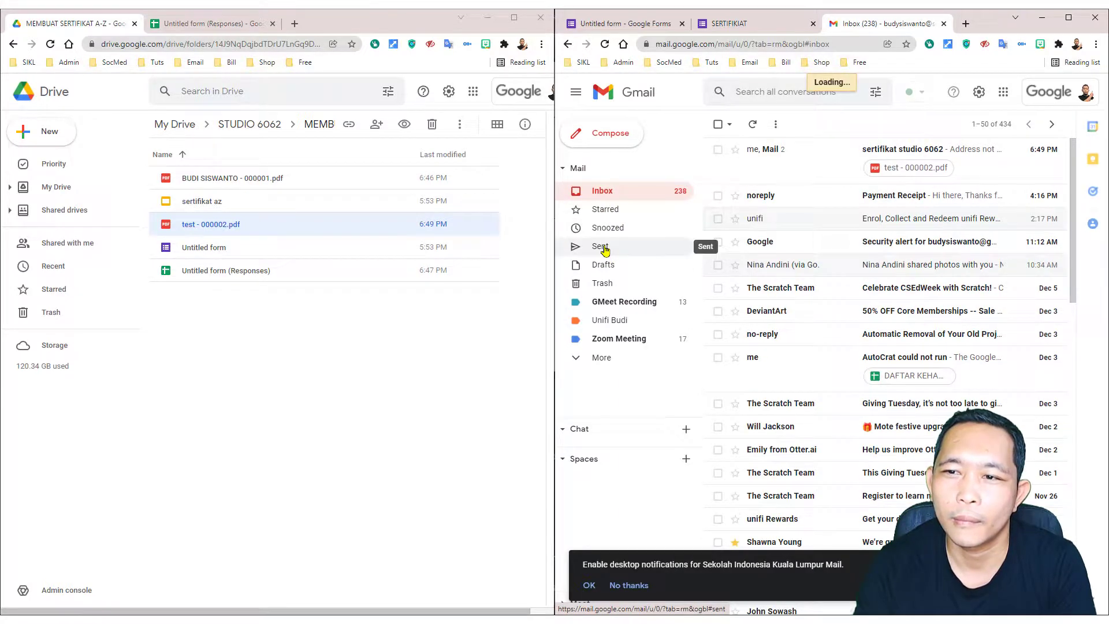
pyautogui.click(601, 246)
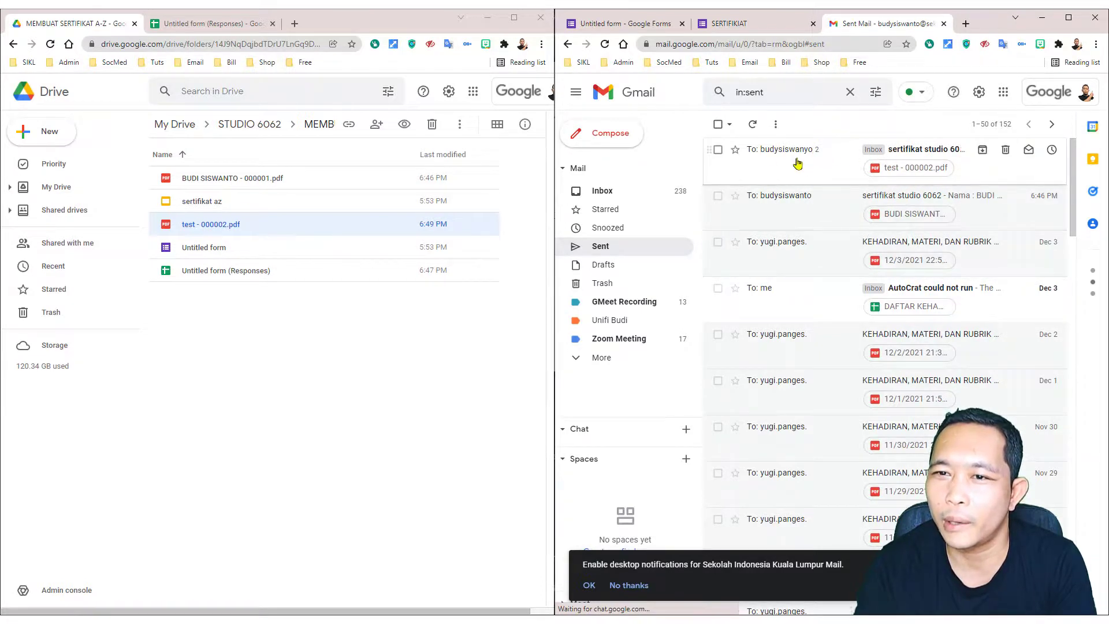
# Step: Submit another SERTIFIKAT response with Nama Peserta 'test2' and the participant's email address
pyautogui.click(726, 24)
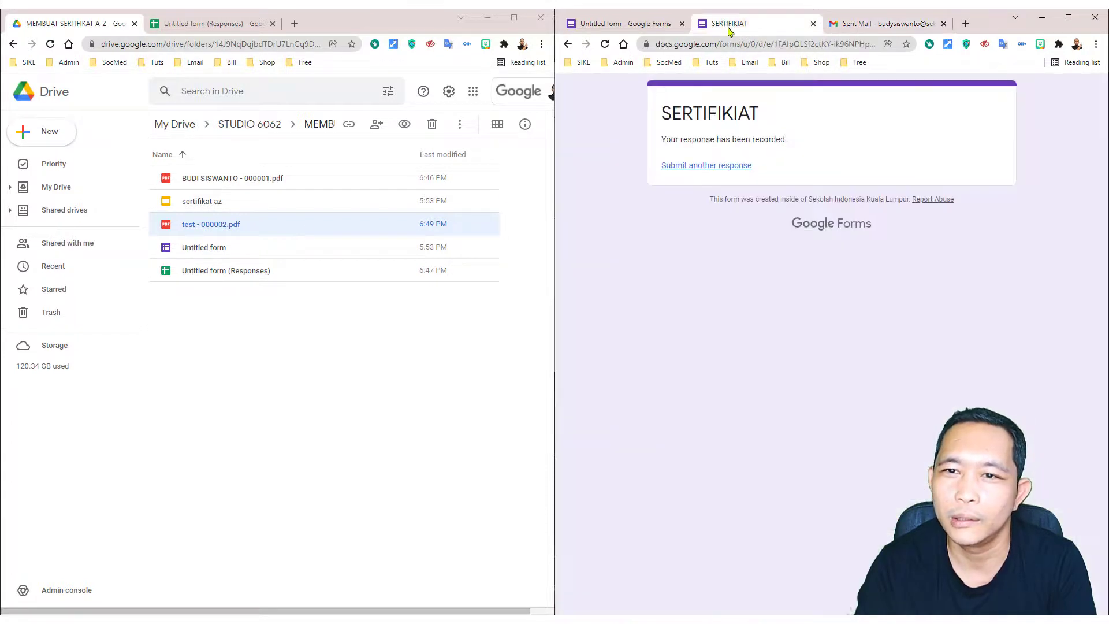
pyautogui.click(720, 167)
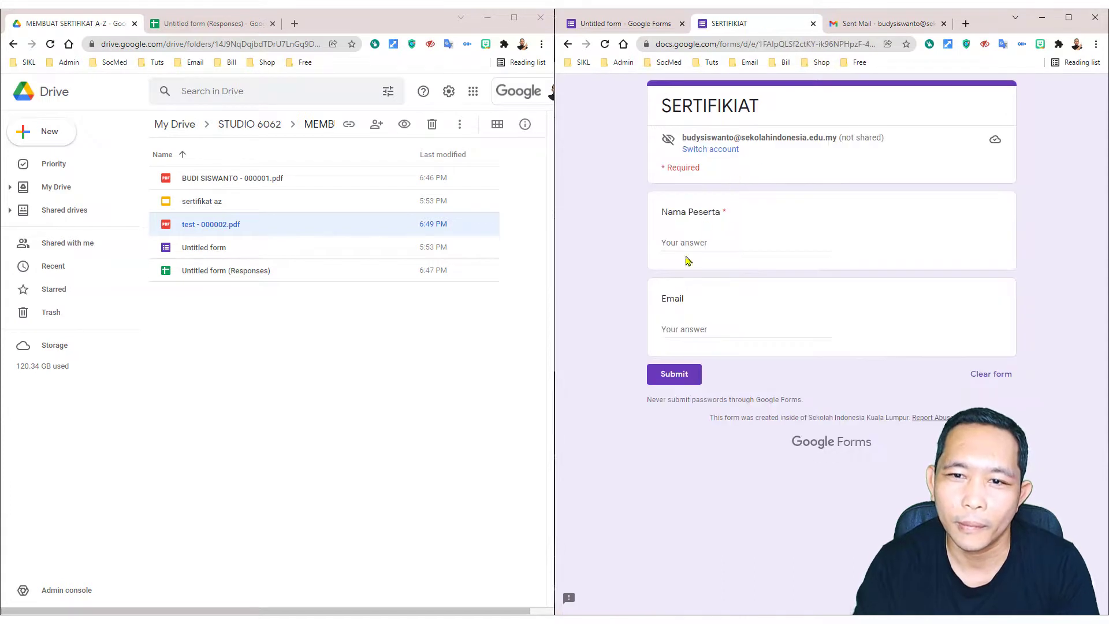
pyautogui.click(691, 239)
pyautogui.write('tes')
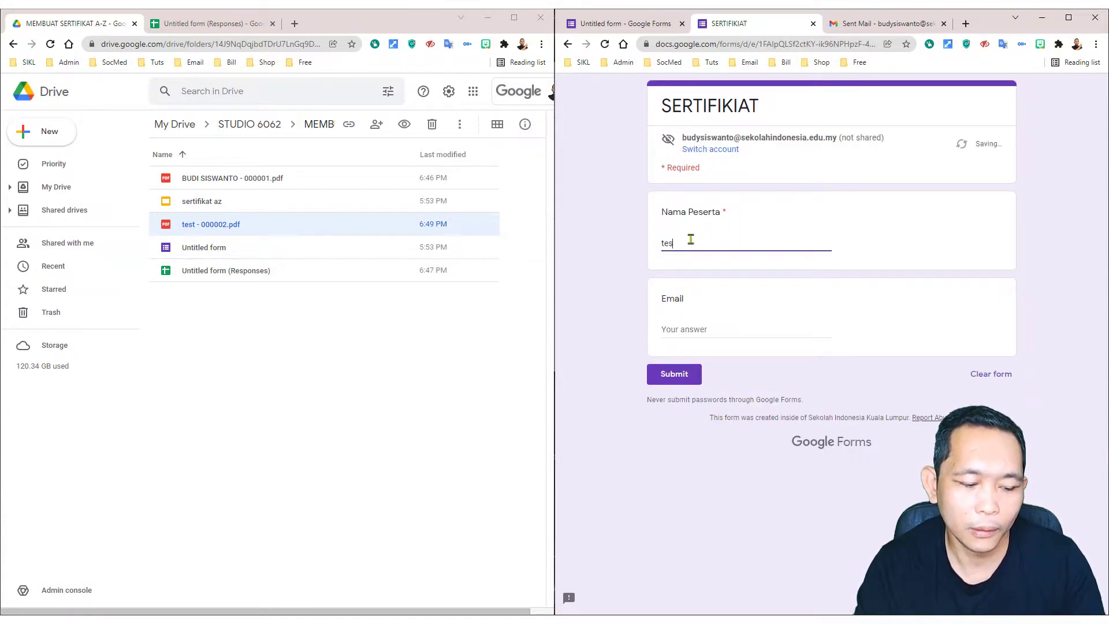
pyautogui.write('t2')
pyautogui.click(695, 327)
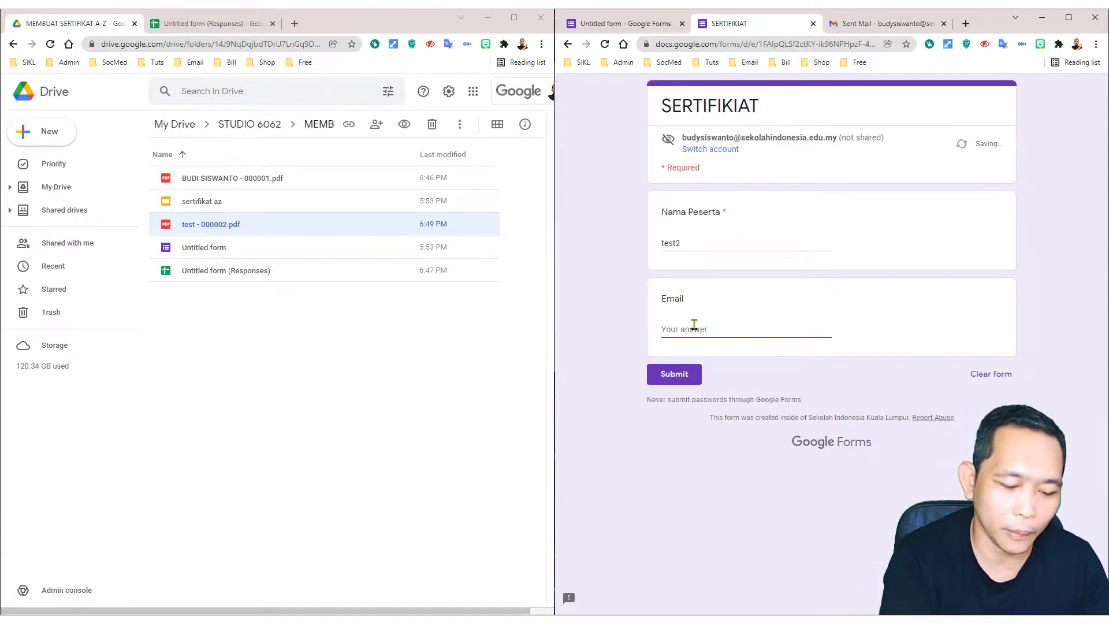
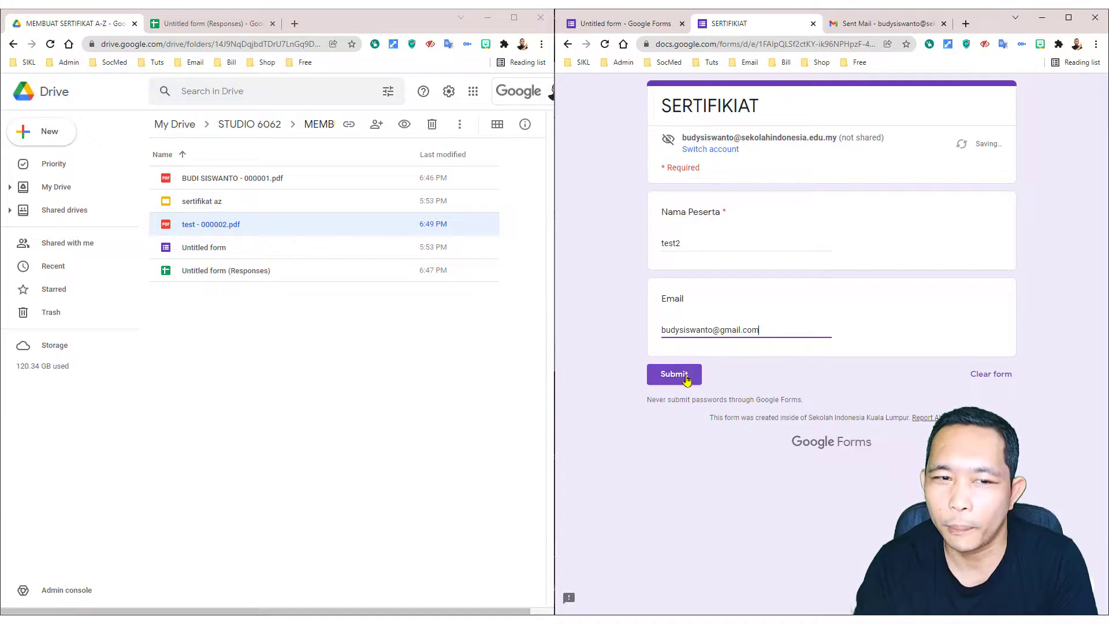
pyautogui.click(685, 377)
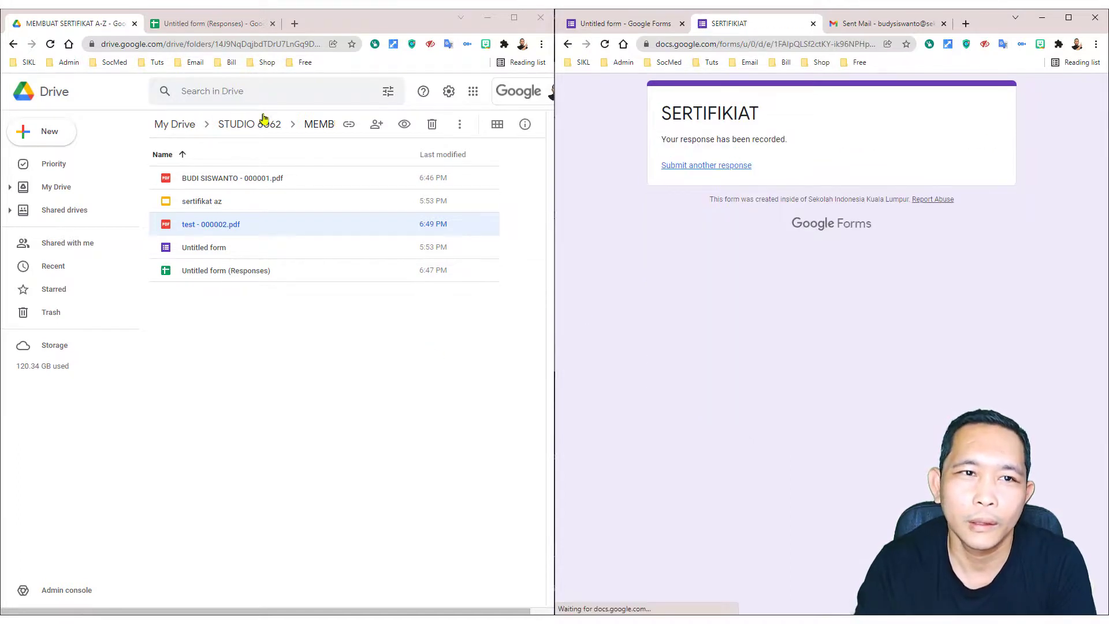
# Step: Check the test2 row's merge status and find test2 - 000003.pdf in the Drive folder
pyautogui.click(224, 24)
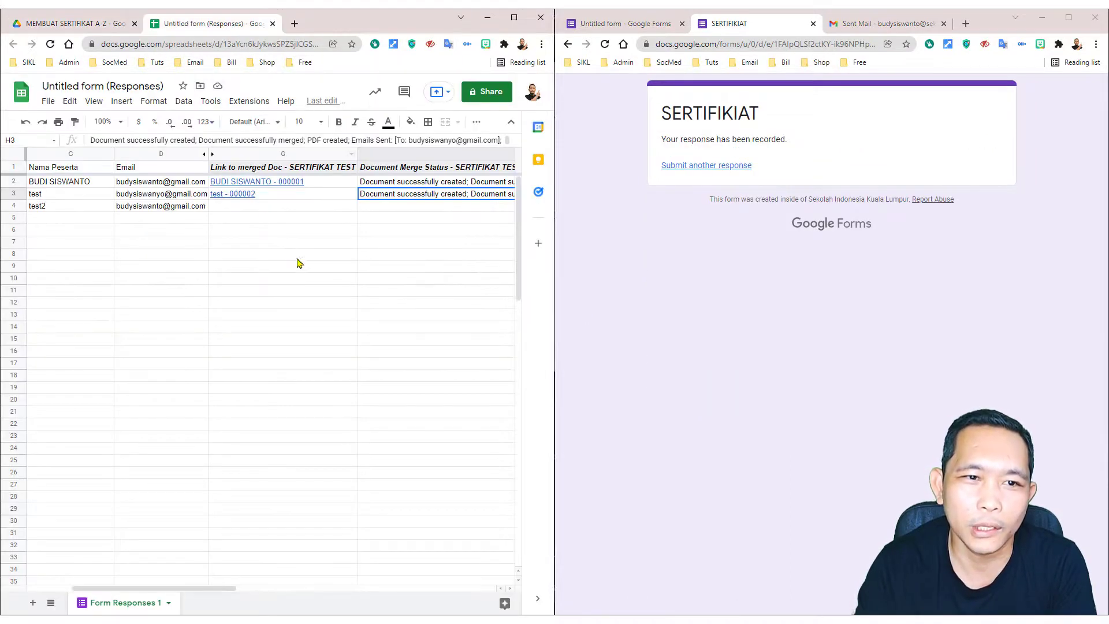
pyautogui.click(444, 207)
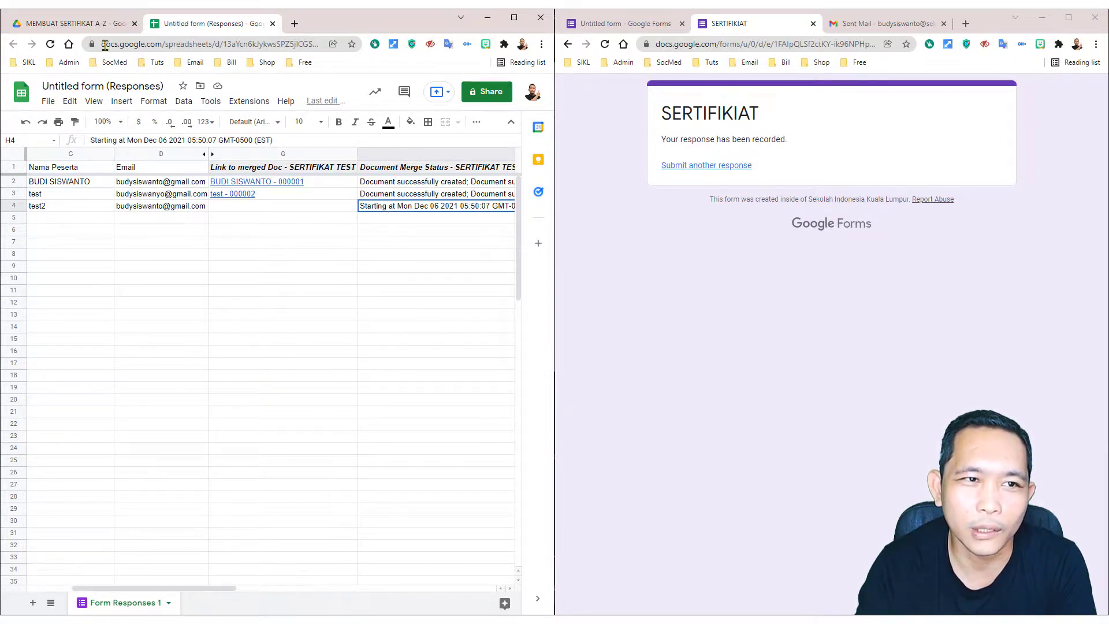
pyautogui.click(94, 26)
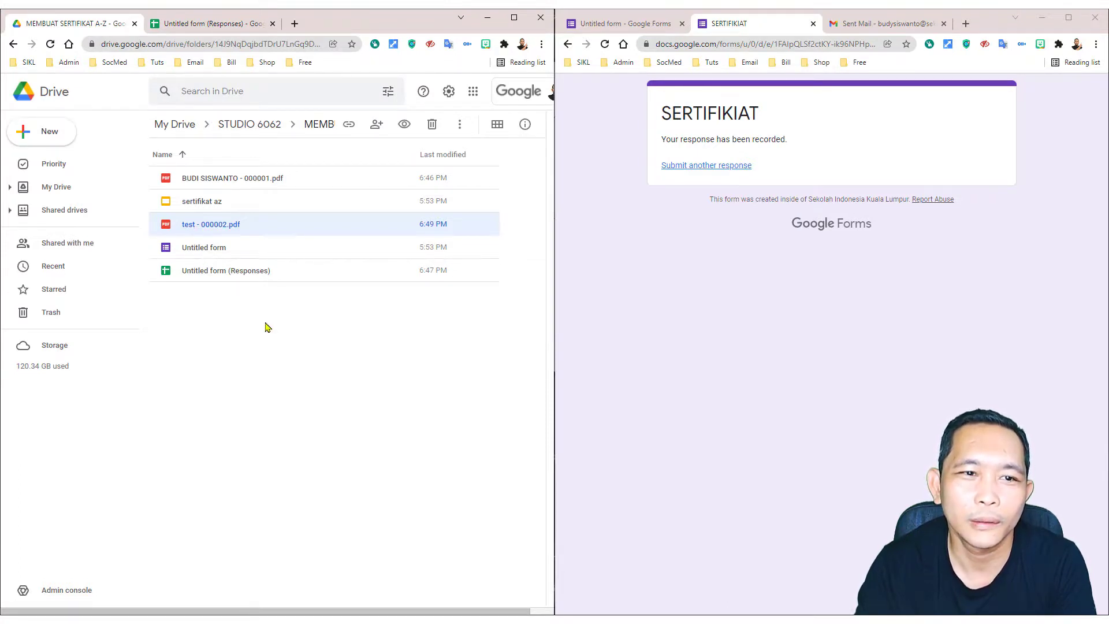
pyautogui.click(213, 25)
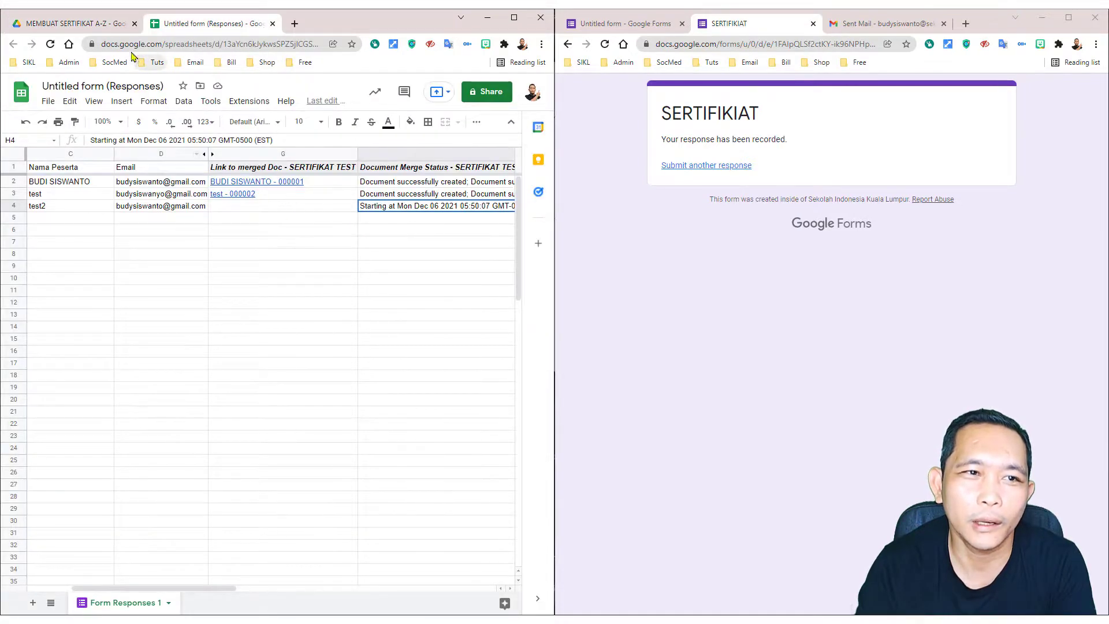
pyautogui.click(104, 24)
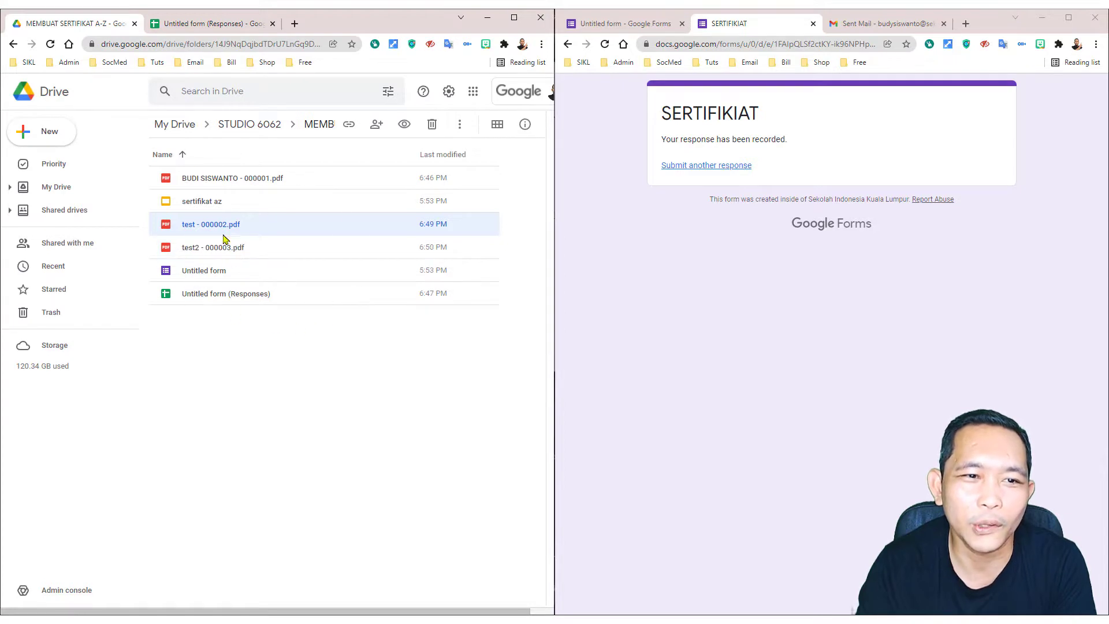
pyautogui.click(203, 254)
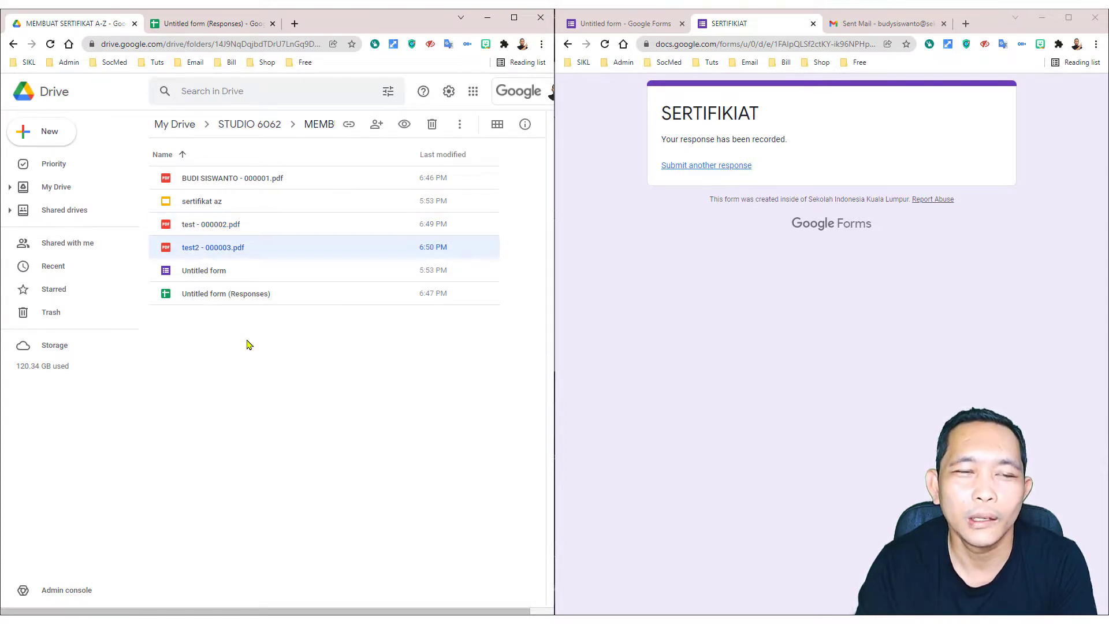
# Step: Preview the merged certificate links in the responses sheet, then move to Gmail's Sent messages
pyautogui.click(210, 26)
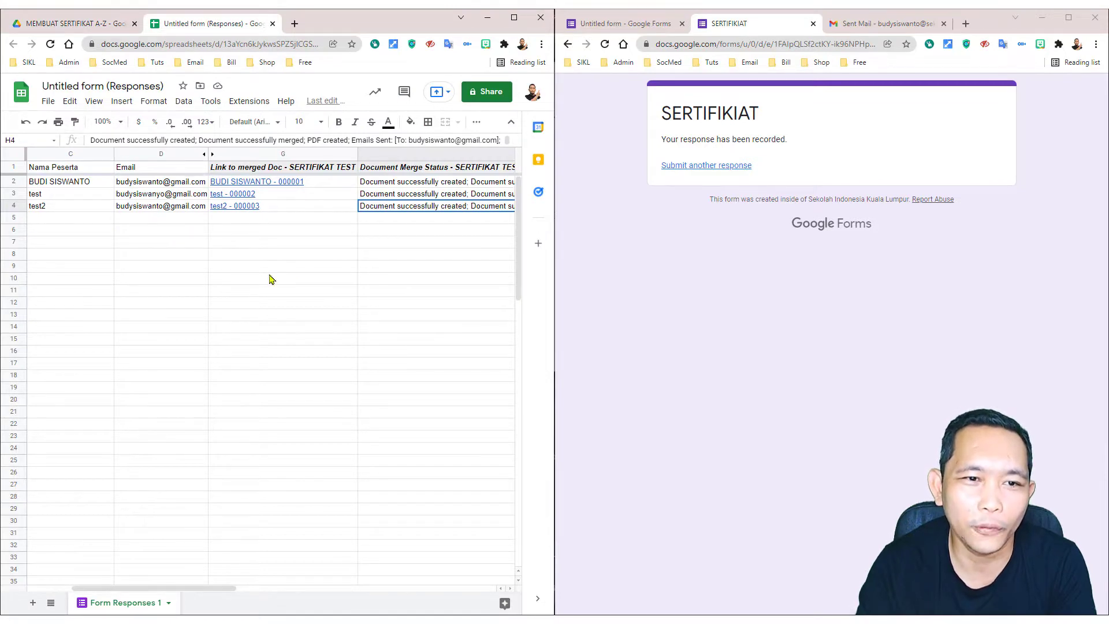
pyautogui.click(266, 184)
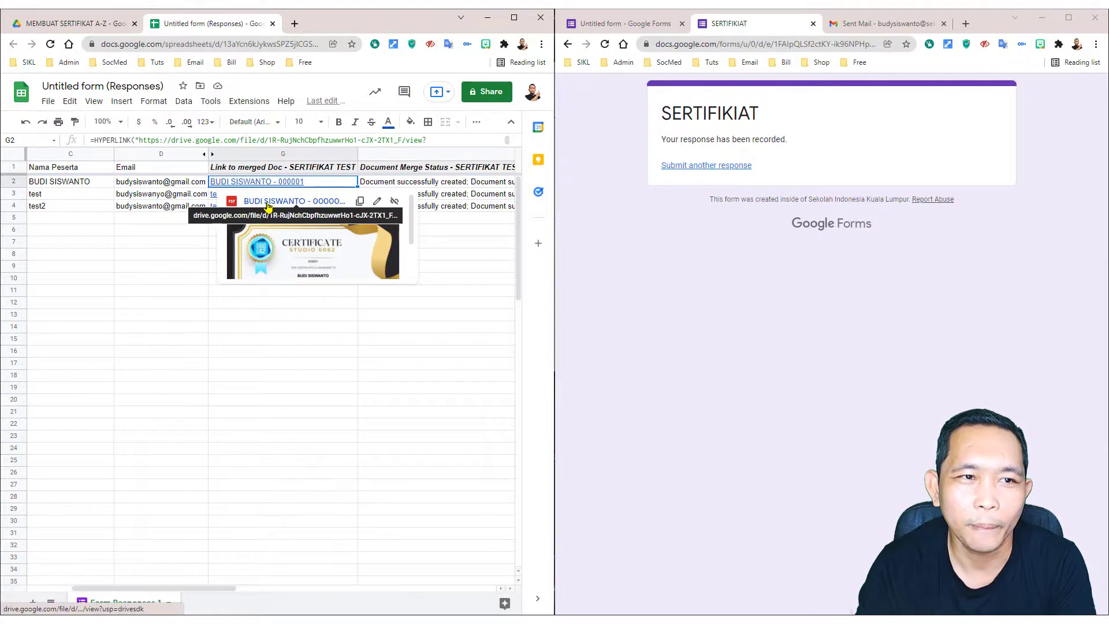
pyautogui.click(89, 25)
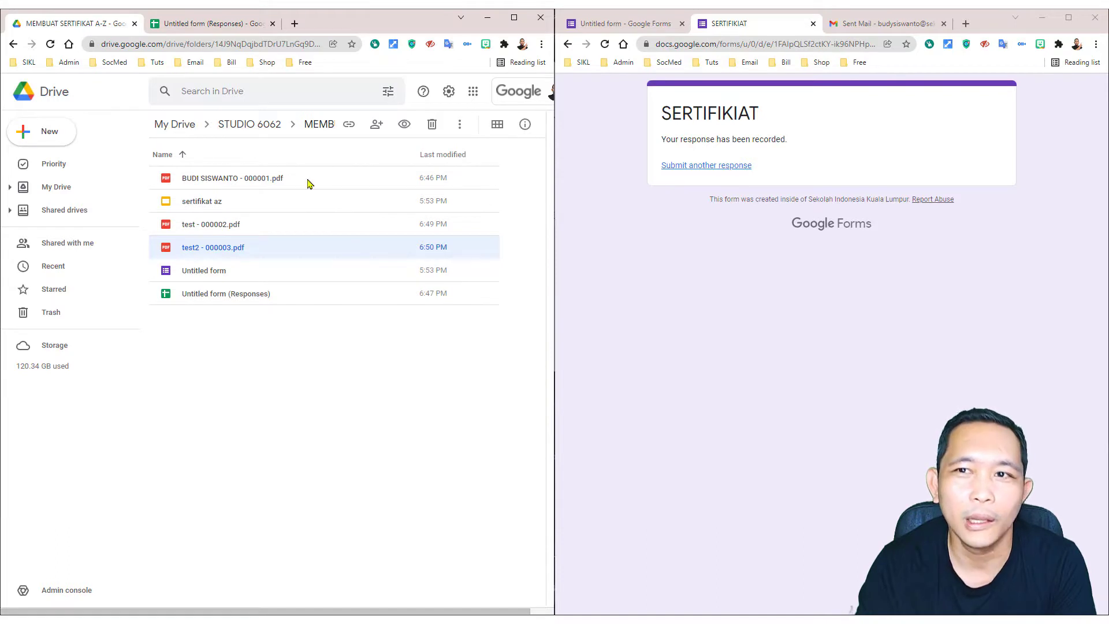
pyautogui.click(884, 24)
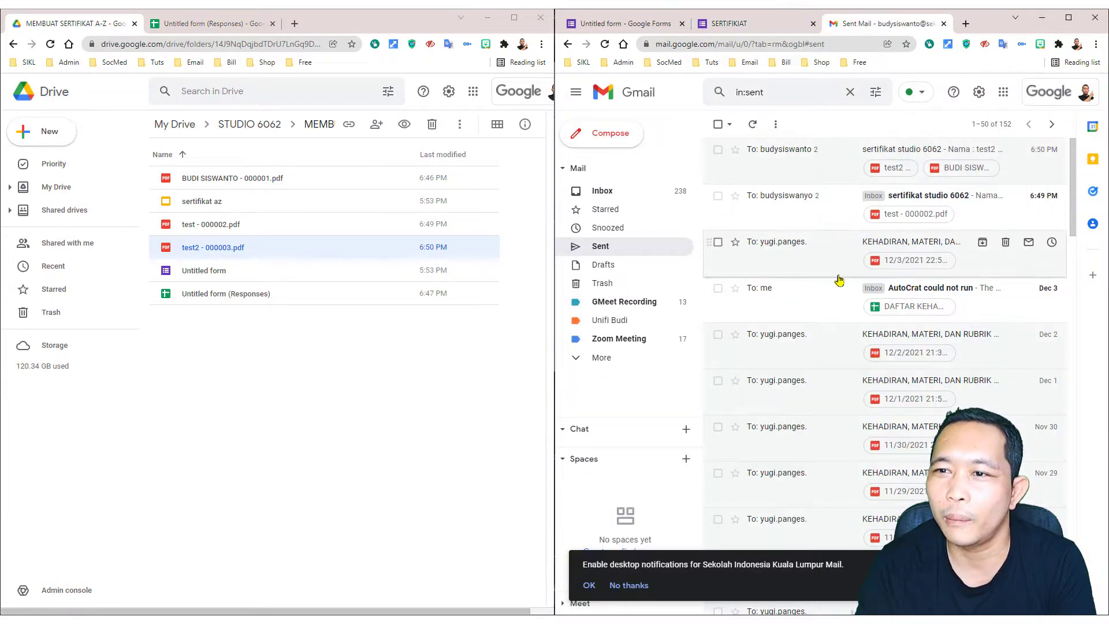
# Step: Open the latest 'sertifikat studio 6062' sent email and highlight its ID 000003
pyautogui.click(762, 173)
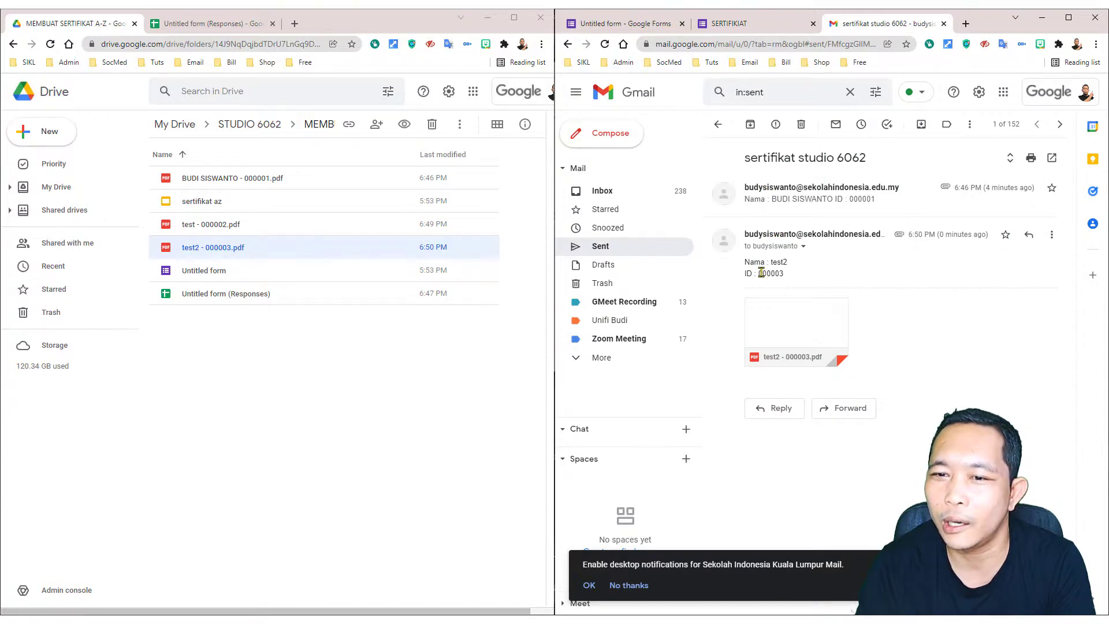
pyautogui.moveTo(761, 273); pyautogui.dragTo(783, 274)
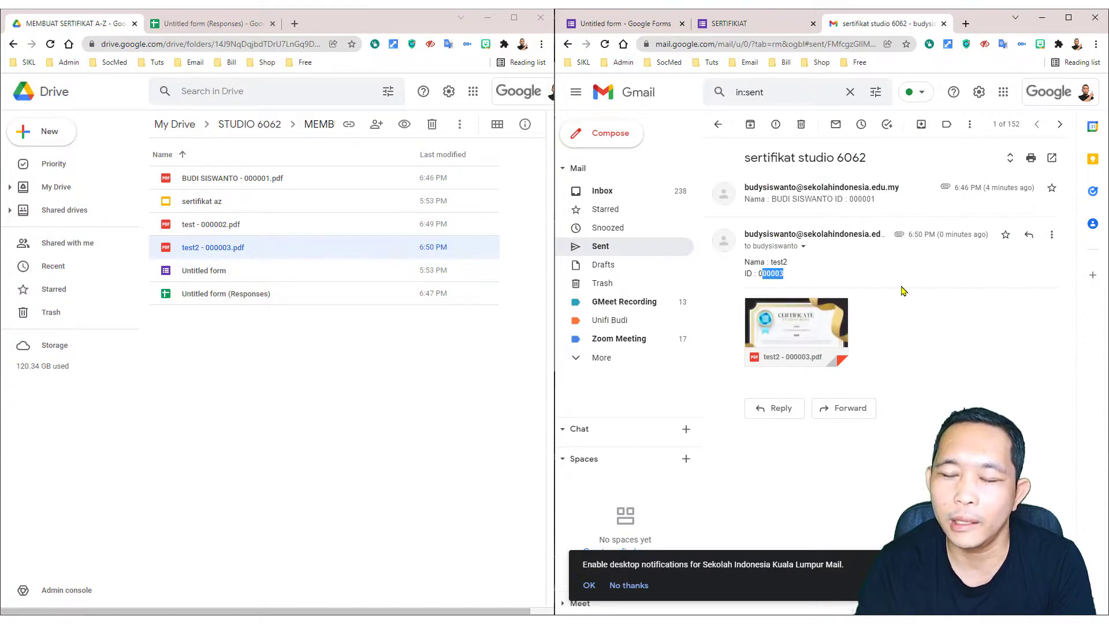